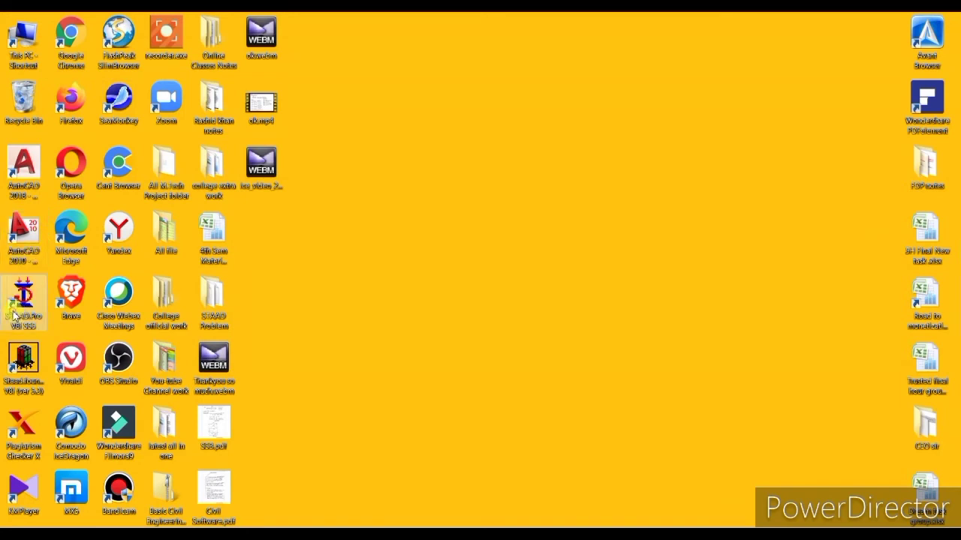
- Start STAAD.Pro and create a new Space structure with the file name Geometry
right_click(13, 313)
click(69, 356)
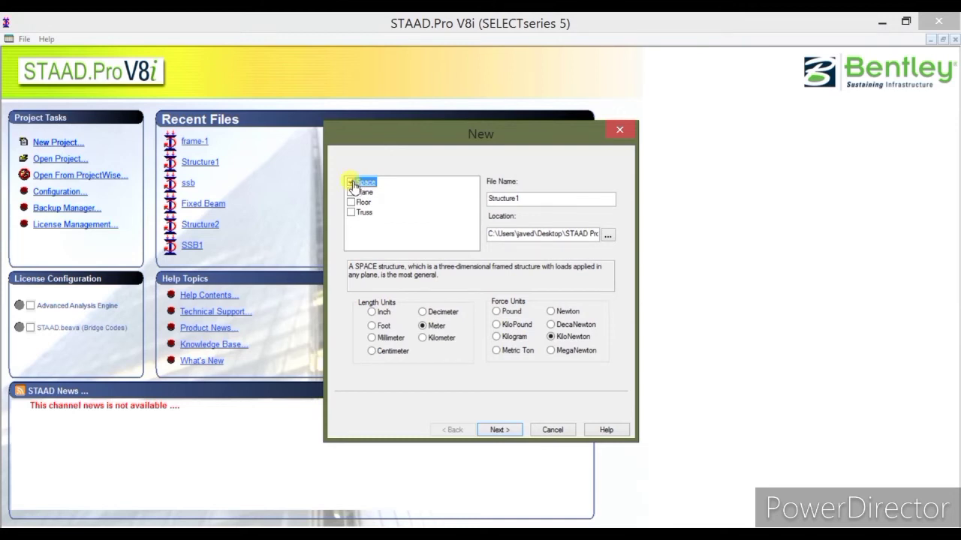
click(351, 182)
double_click(564, 198)
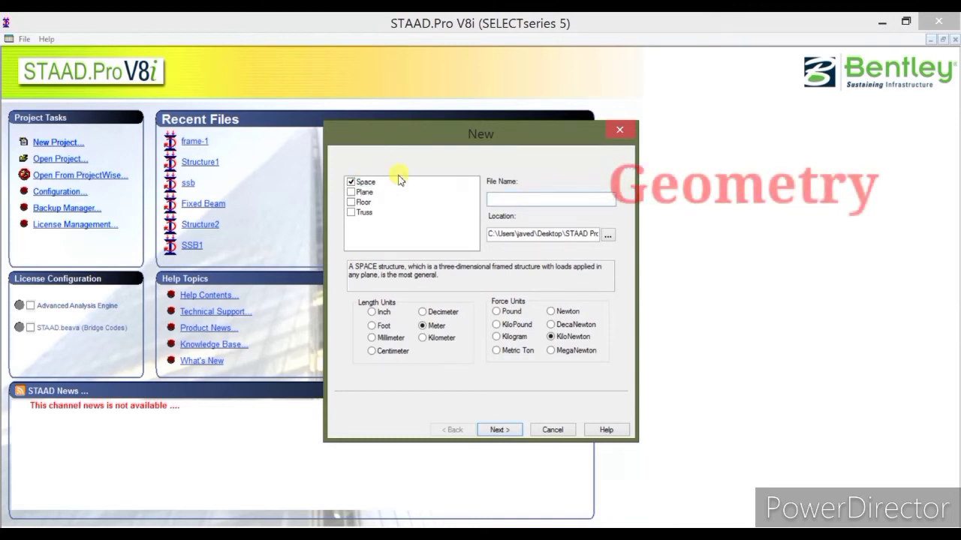
text(G)
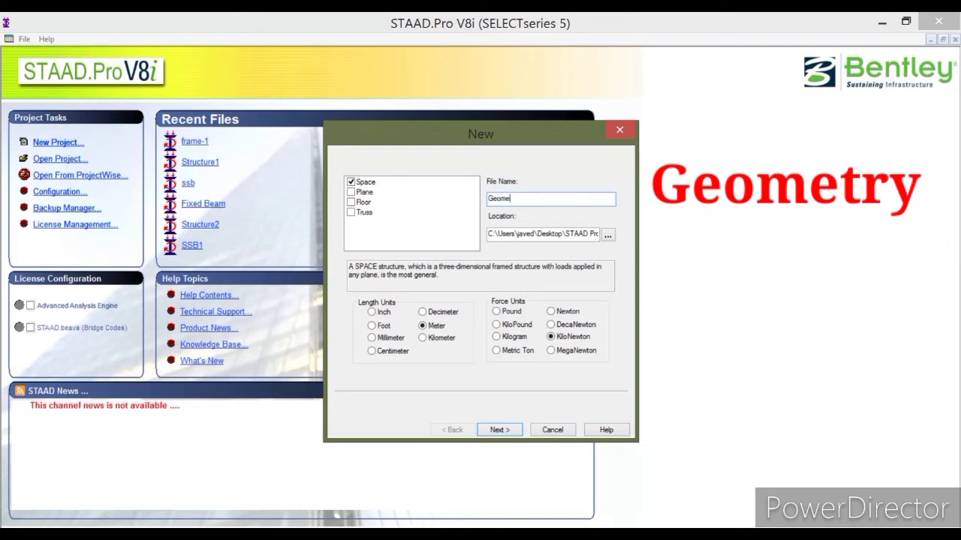
text(eom)
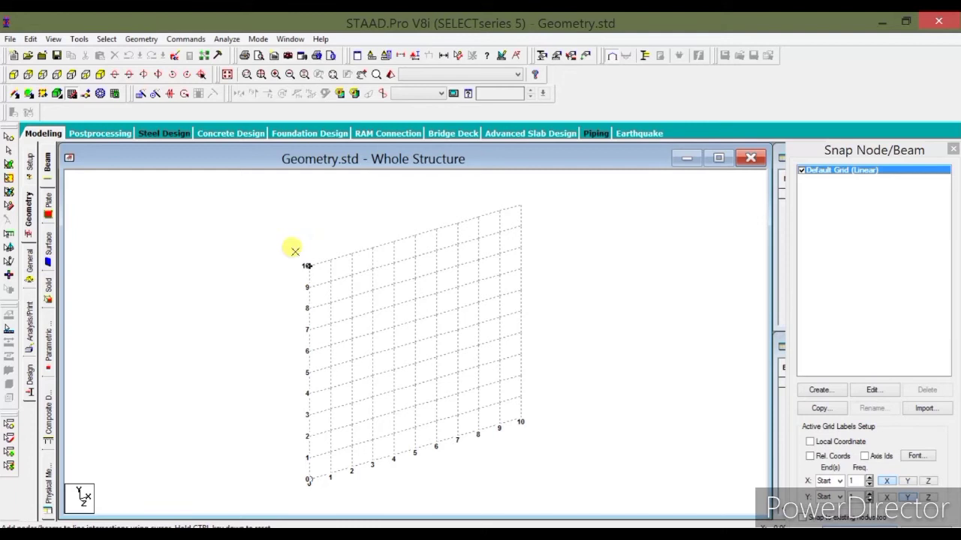
- Leave node placement and close the Snap Node/Beam grid
click(293, 228)
key(Escape)
drag(278, 186, 504, 514)
click(71, 93)
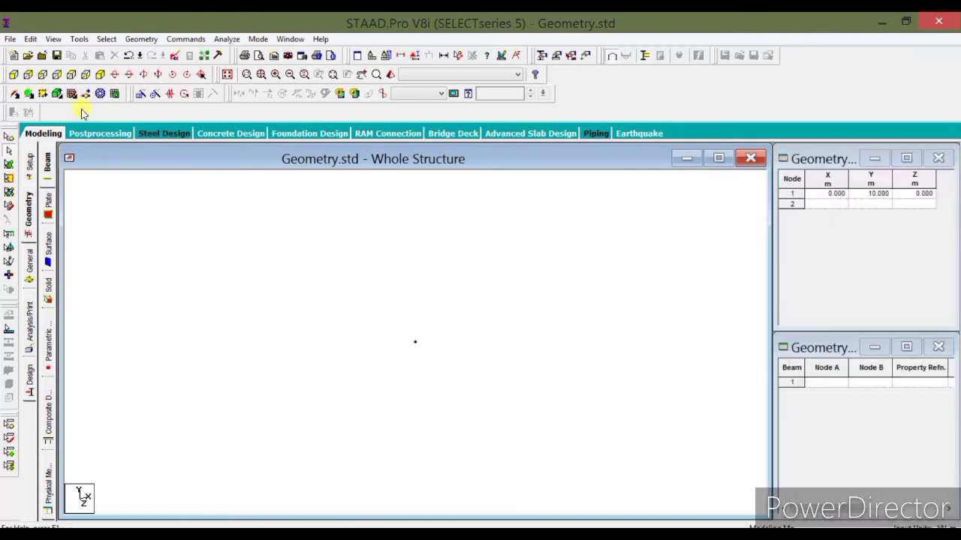
- Delete the stray node at X 0, Y 10, Z 0 m
click(7, 139)
drag(382, 315, 474, 371)
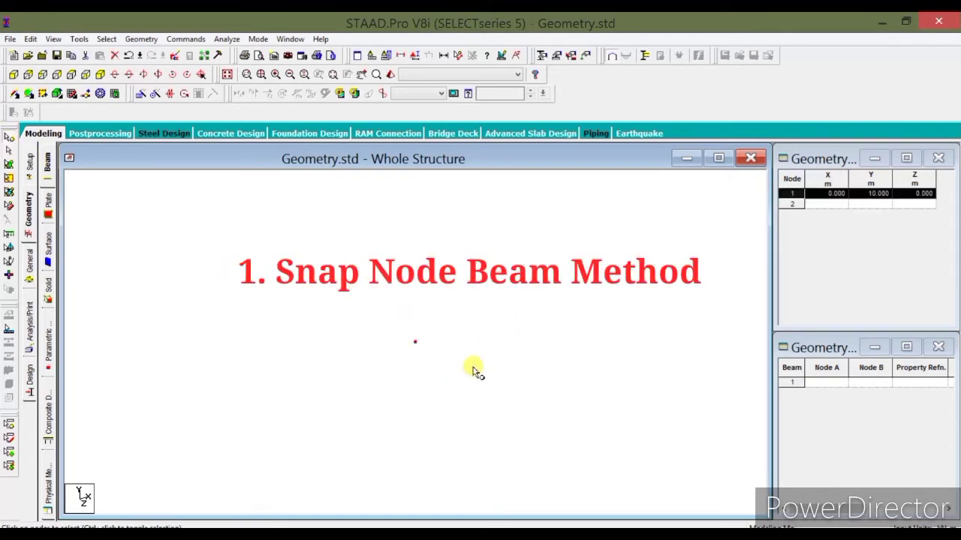
key(Delete)
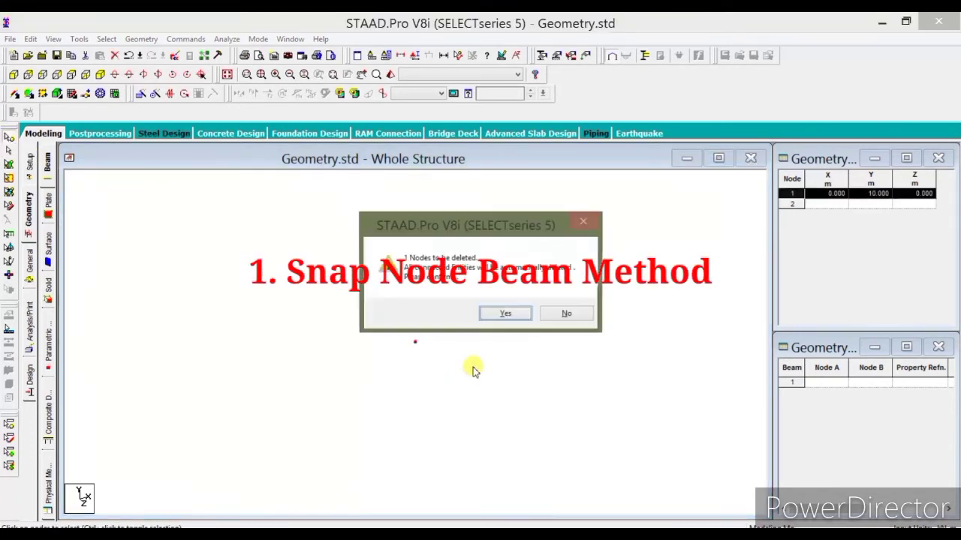
click(503, 315)
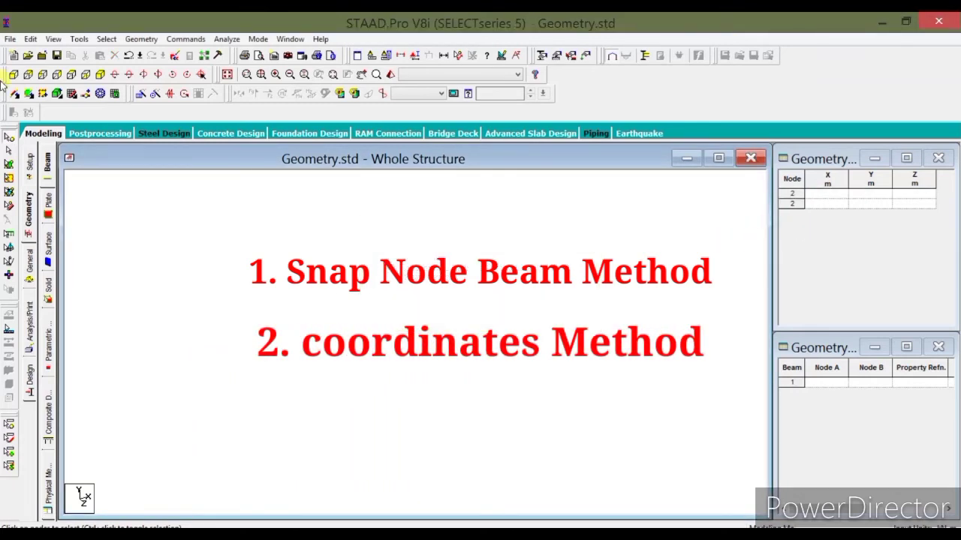
- Run the Structure Wizard and start a Bay Frame prototype from the Frame Models
click(141, 39)
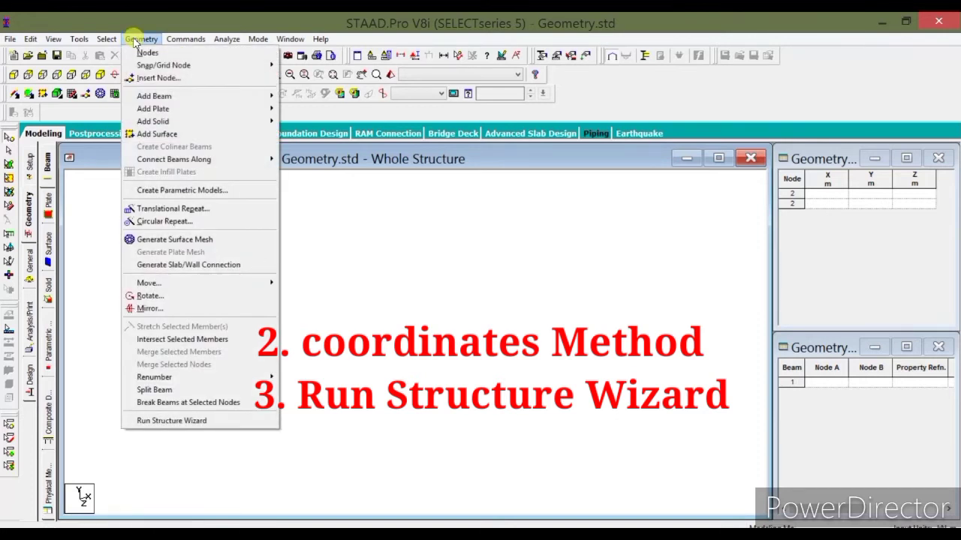
click(195, 421)
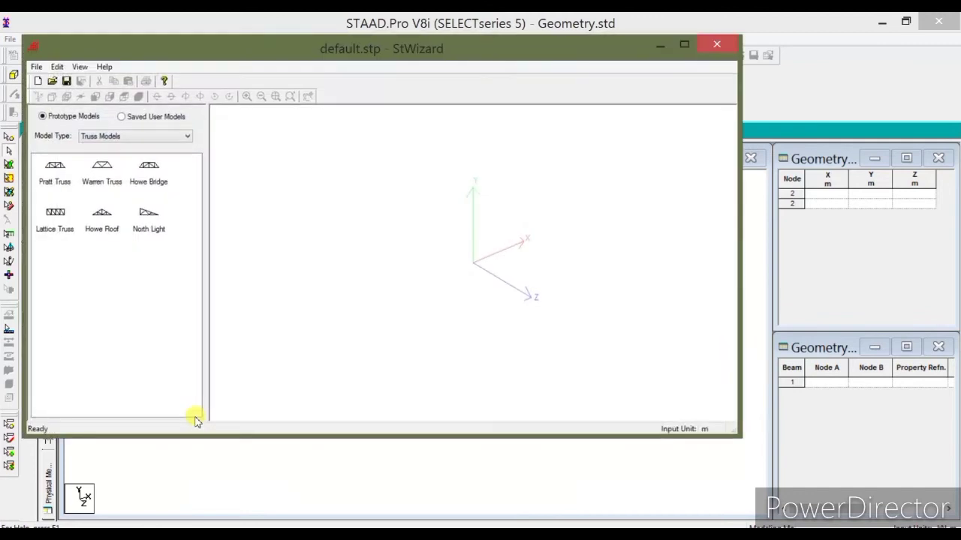
click(186, 138)
click(180, 148)
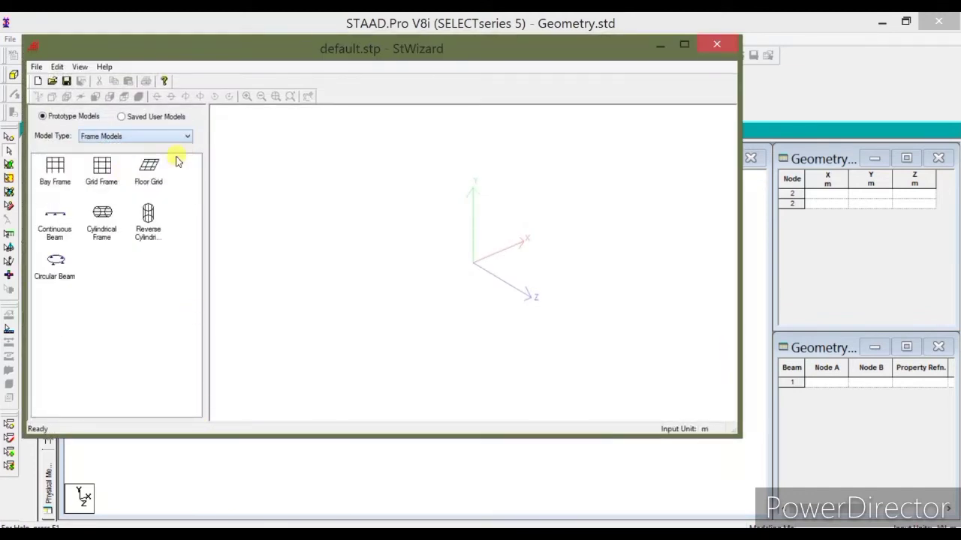
click(66, 175)
drag(65, 174, 368, 299)
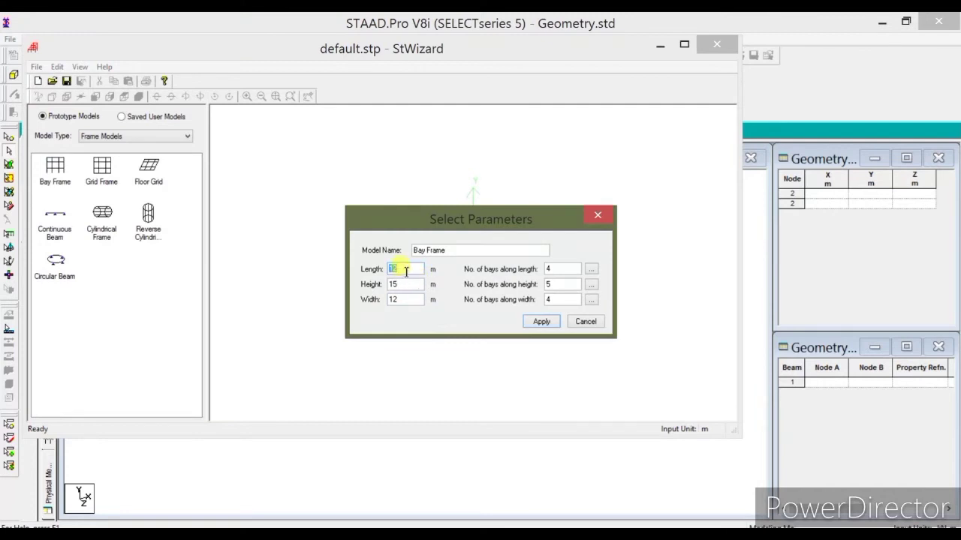
- Set the bay frame's length to 10 m and its height to 6 m, keeping the 12 m width
text(10)
key(Tab)
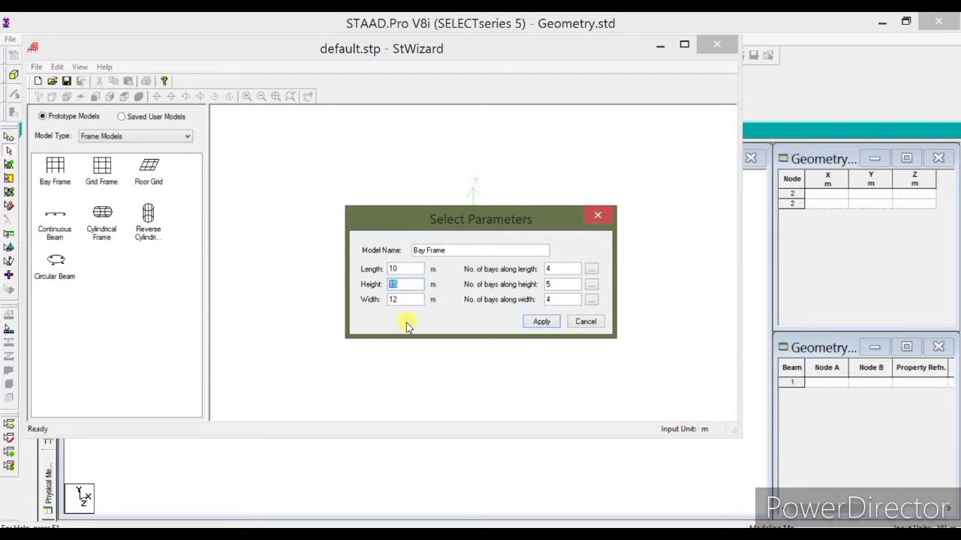
text(6)
double_click(405, 298)
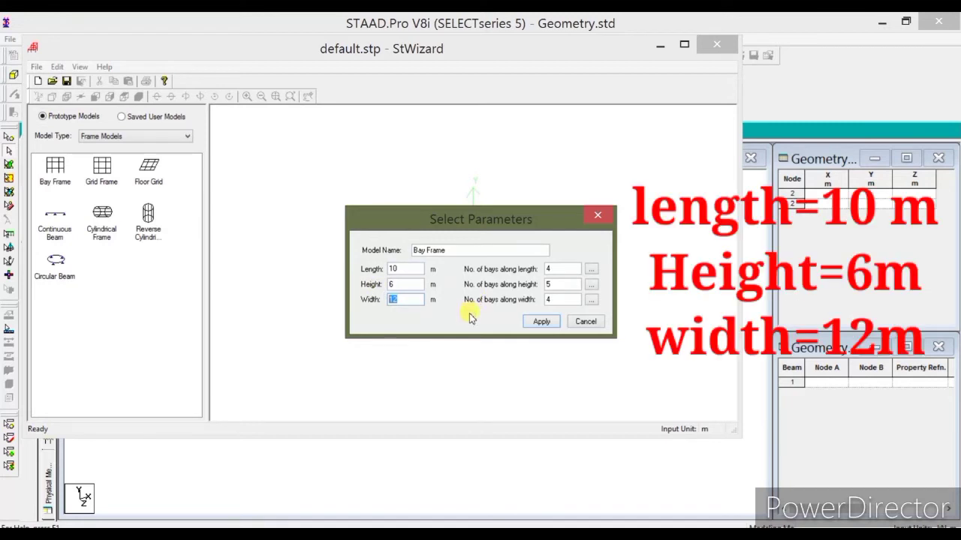
- Set 2 bays each along the length, height and width, and generate the bay frame
double_click(557, 269)
text(2)
double_click(556, 284)
text(2)
double_click(556, 300)
text(2)
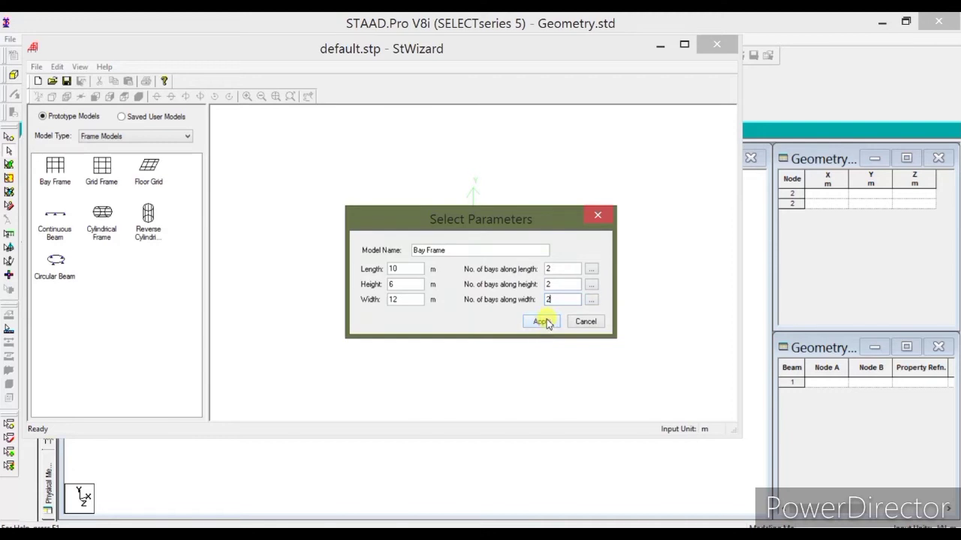
click(541, 321)
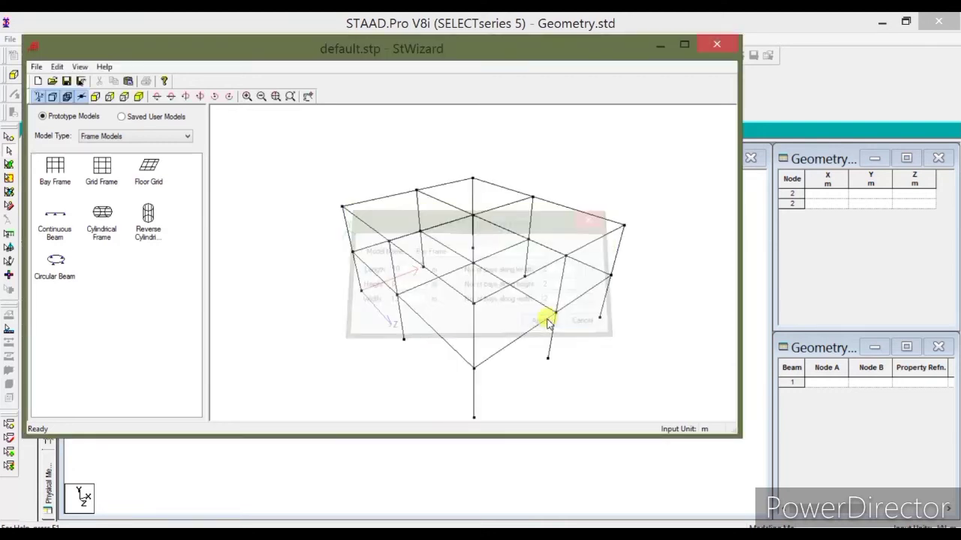
- Transfer the bay frame prototype from the wizard into the STAAD.Pro model
click(57, 67)
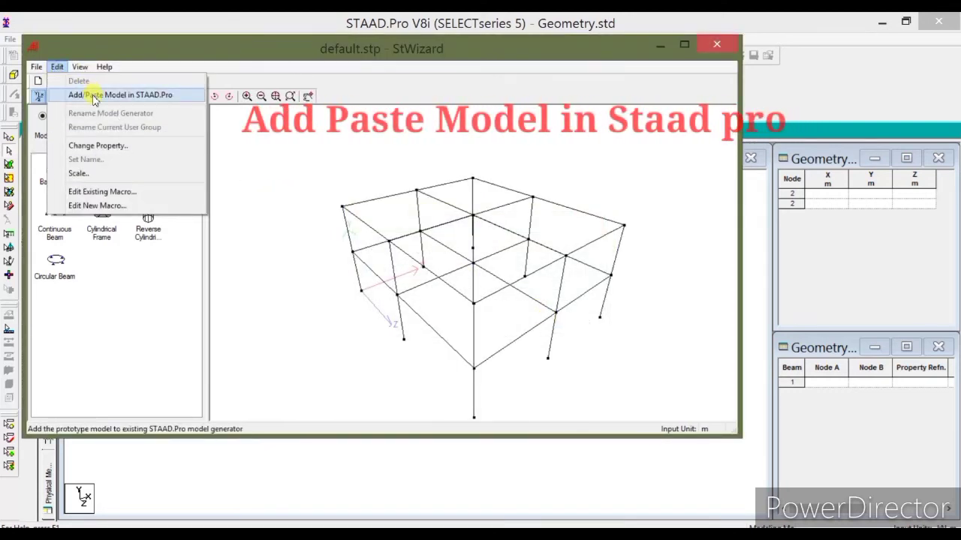
click(94, 96)
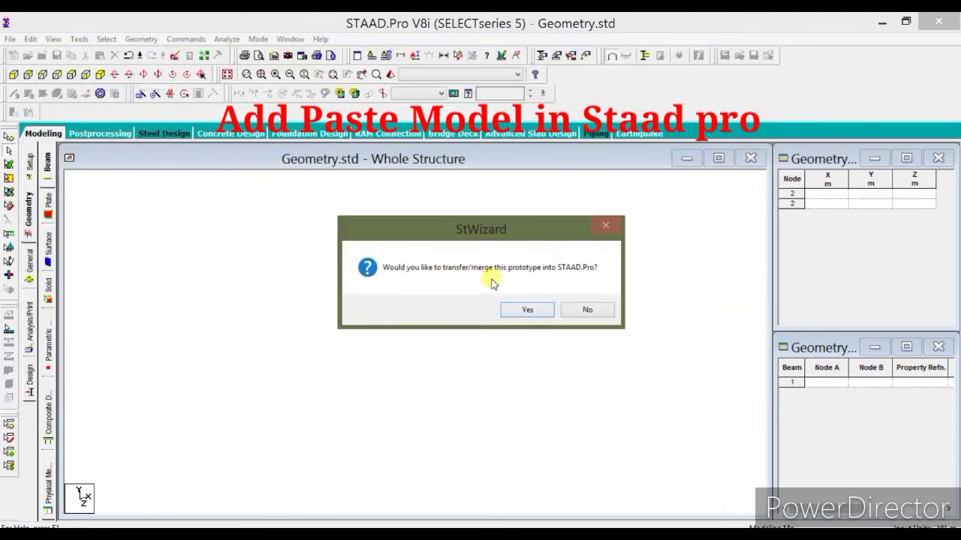
click(528, 311)
click(542, 228)
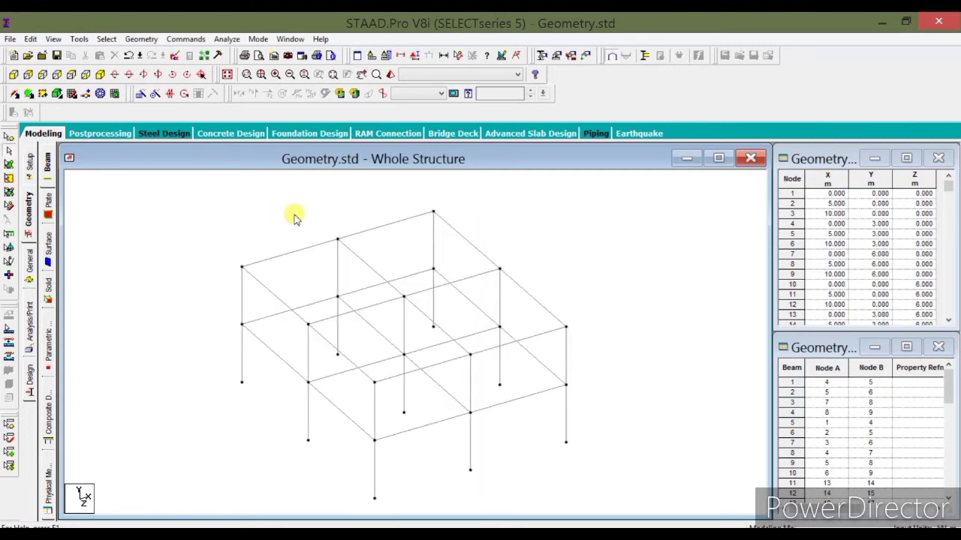
- Bring up the node table and review the frame's node coordinates through to the last row
click(141, 39)
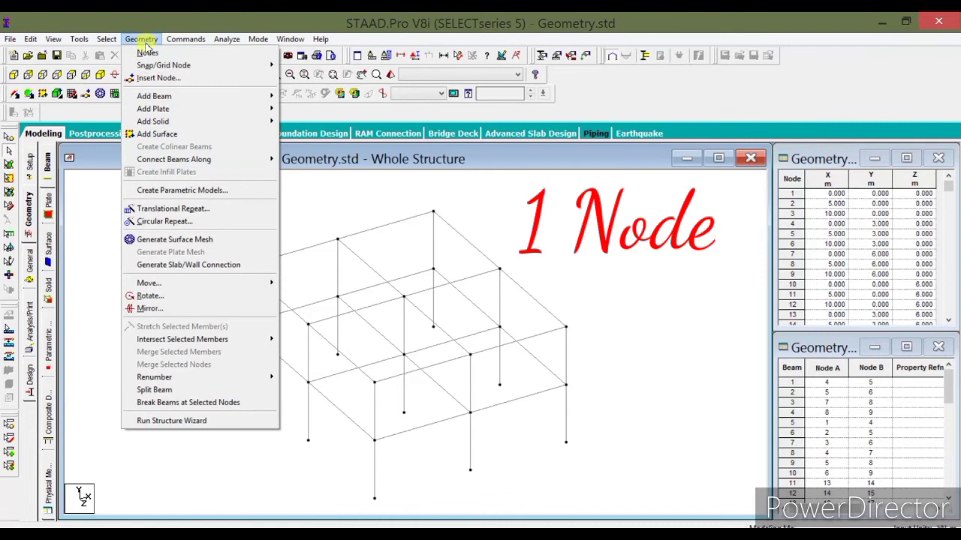
click(148, 54)
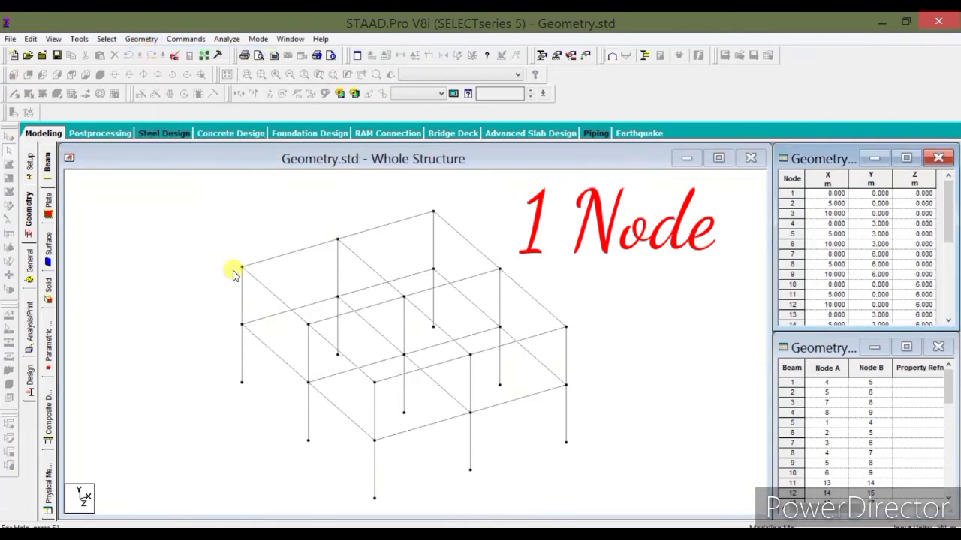
click(141, 39)
mouse_move(171, 65)
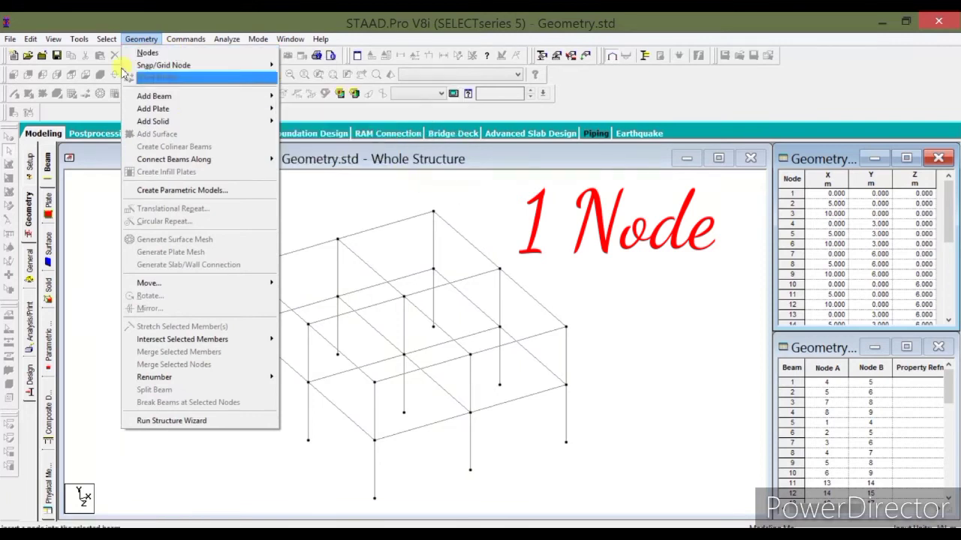
click(561, 259)
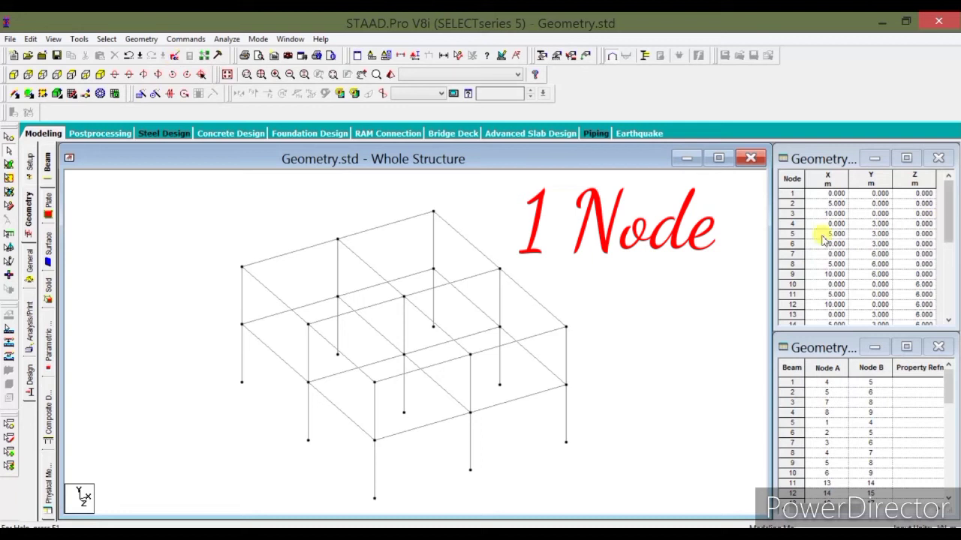
scroll(878, 277, down, 2)
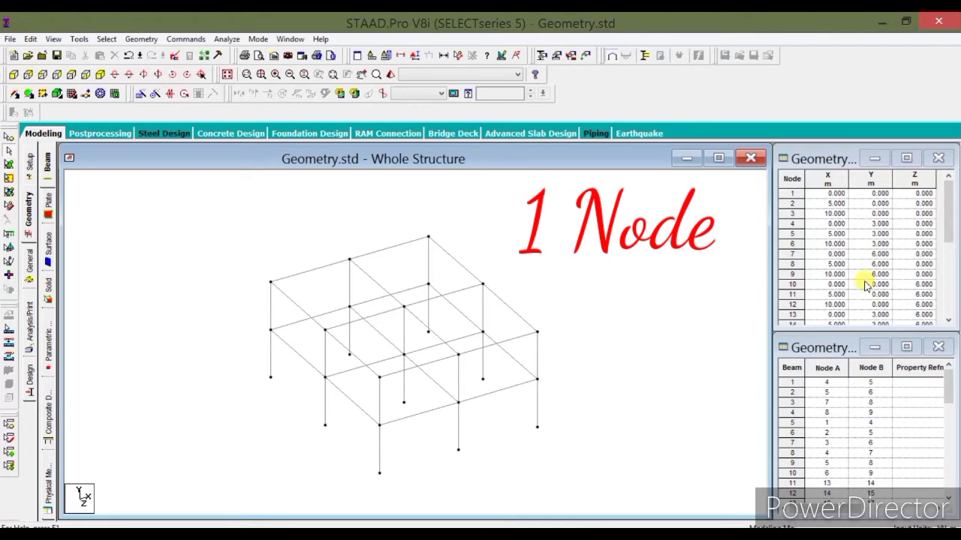
drag(949, 229, 949, 309)
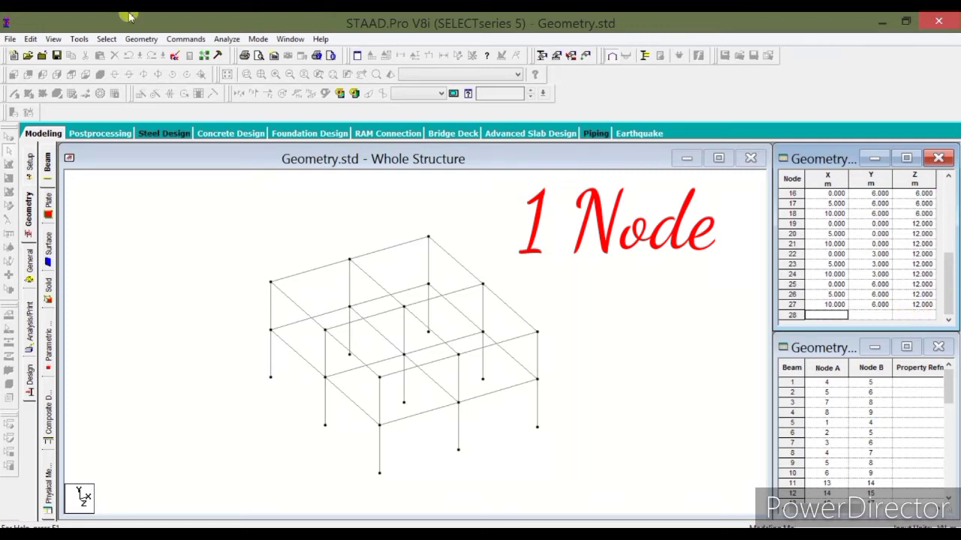
click(141, 39)
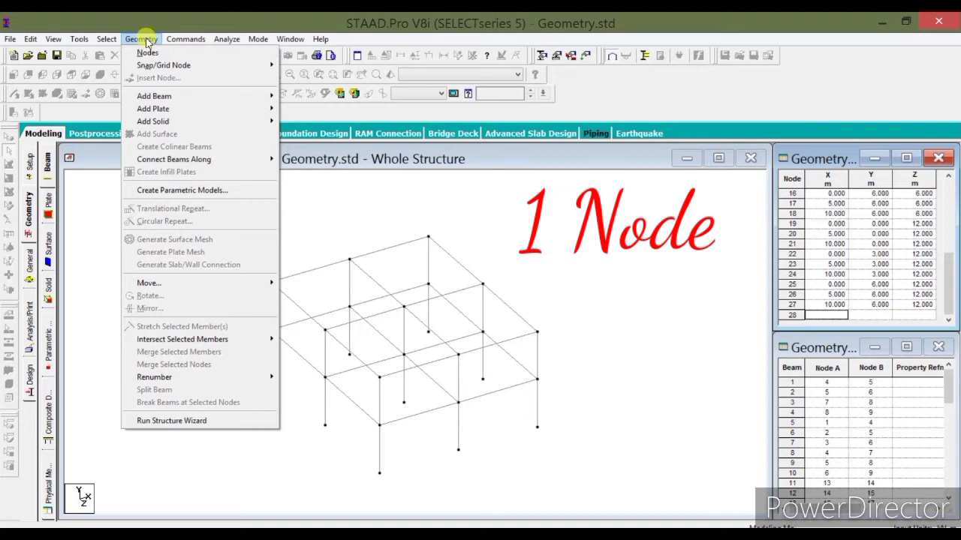
mouse_move(185, 39)
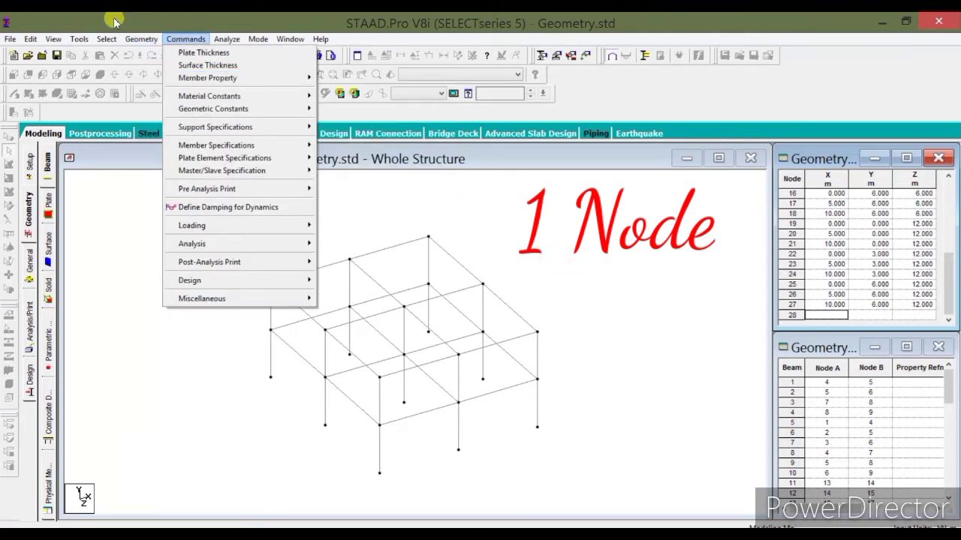
mouse_move(141, 39)
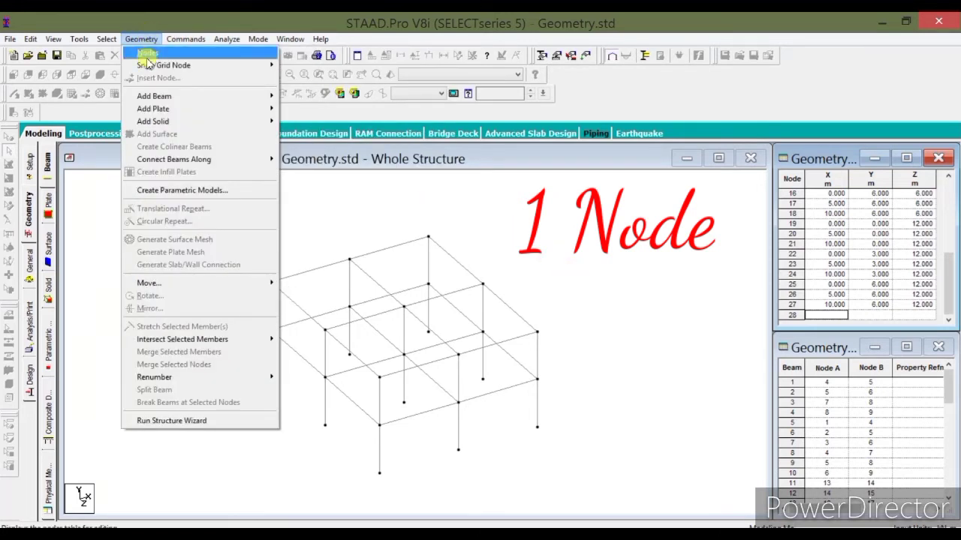
mouse_move(149, 66)
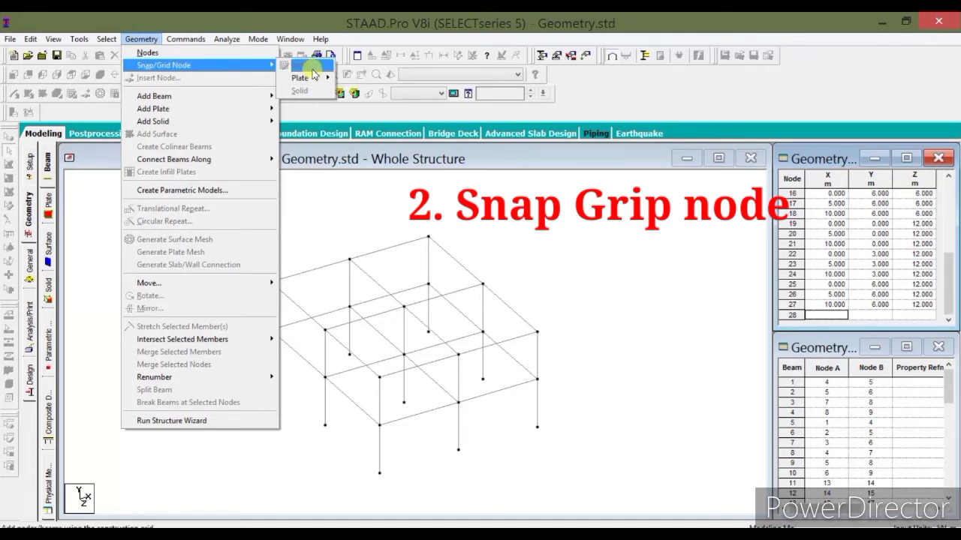
mouse_move(312, 81)
click(601, 284)
- Select all beams of the frame and display the Snap/Grid Node grid for beams
drag(220, 189, 591, 489)
click(141, 38)
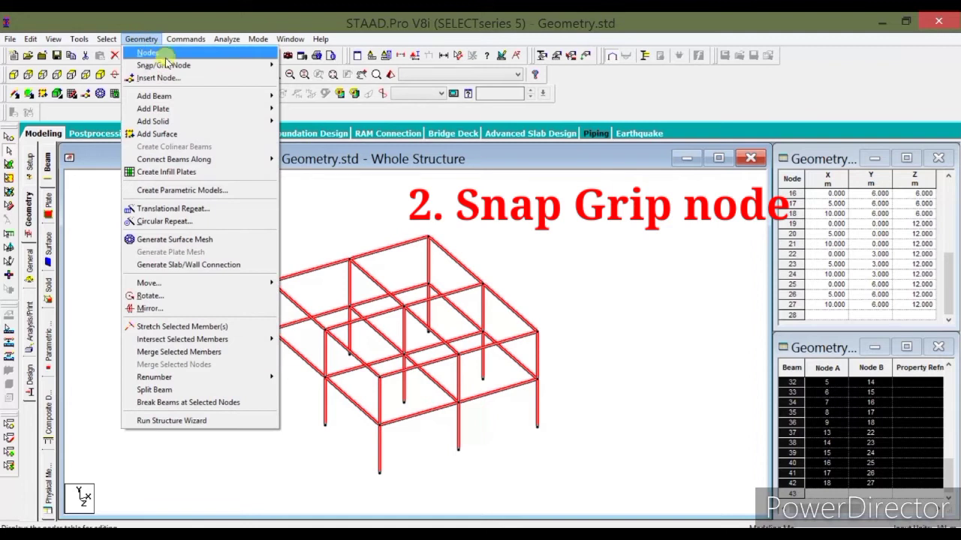
mouse_move(225, 67)
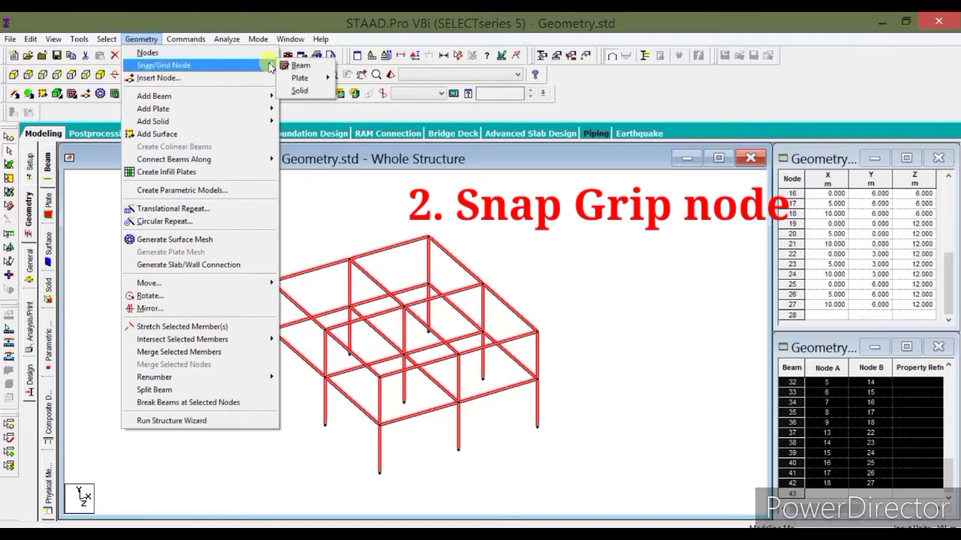
click(296, 65)
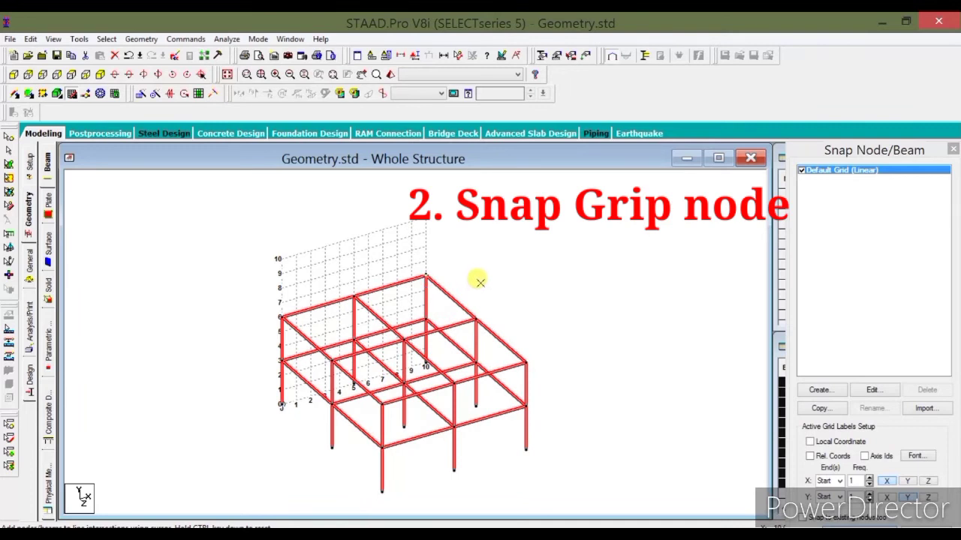
scroll(480, 282, up, 1)
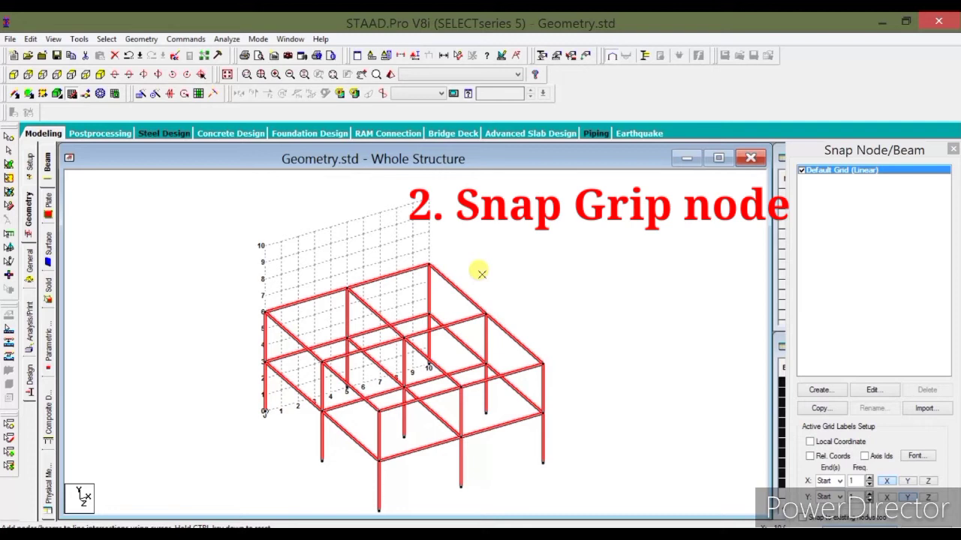
click(142, 39)
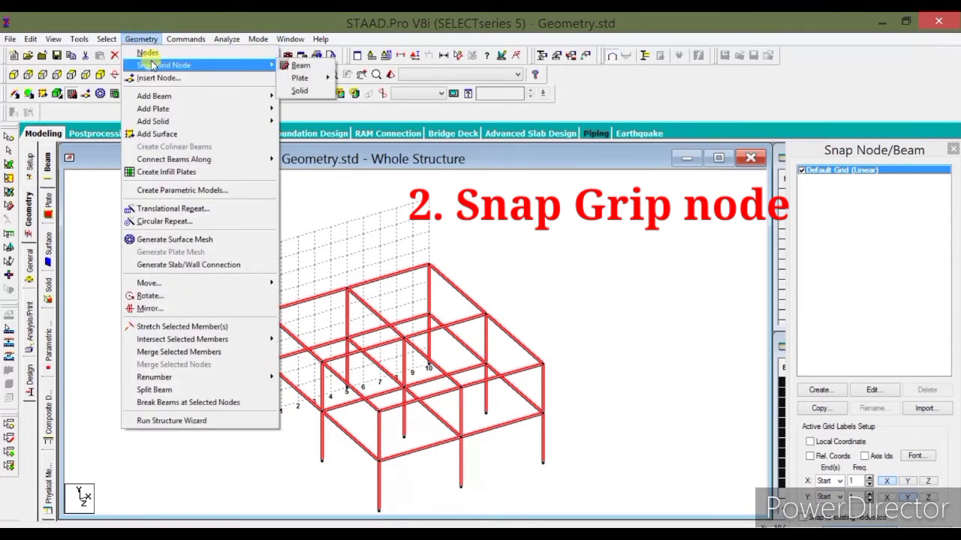
click(635, 258)
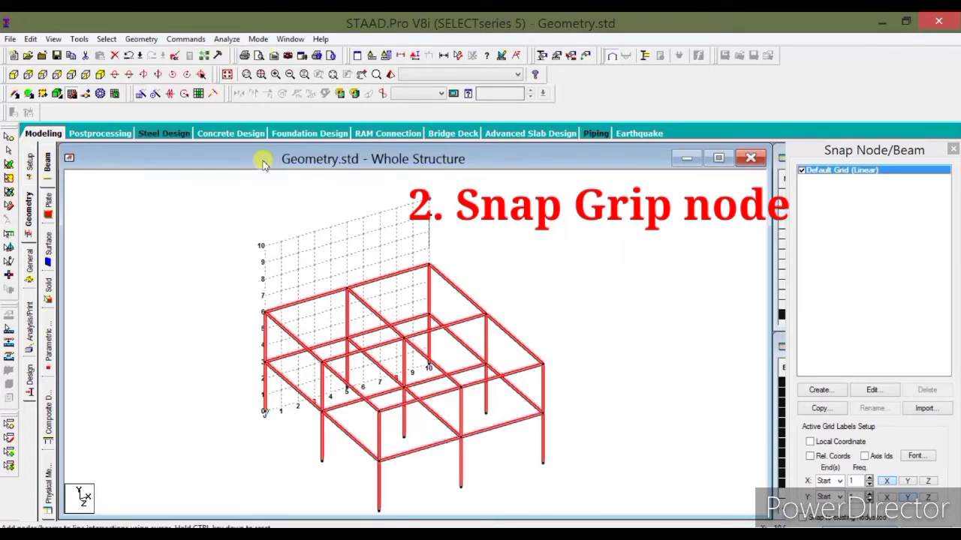
- Close the Snap Node/Beam grid and clear the selection of the frame's beams
click(71, 93)
click(465, 238)
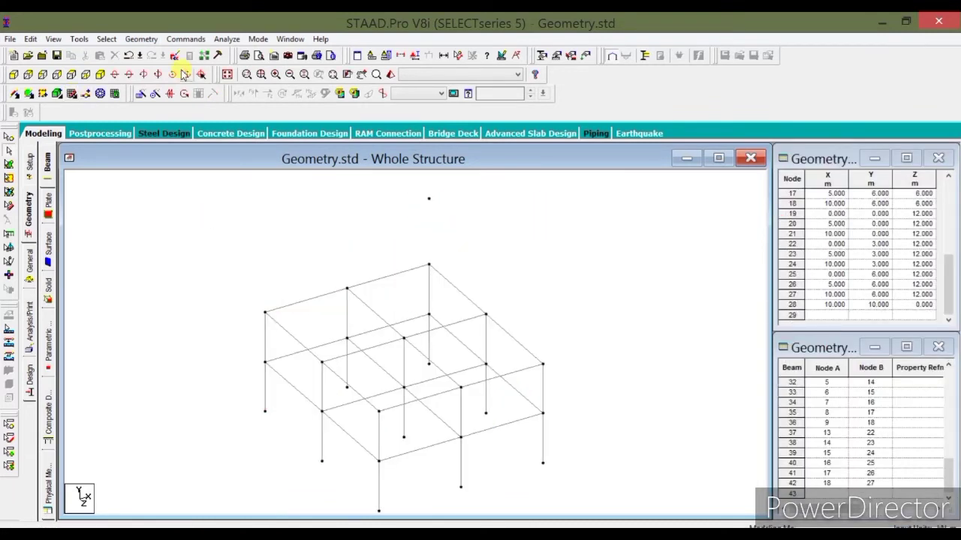
- Insert a node 2 m along the roof-level beam between nodes 7 and 8, and undo the insertion
click(139, 39)
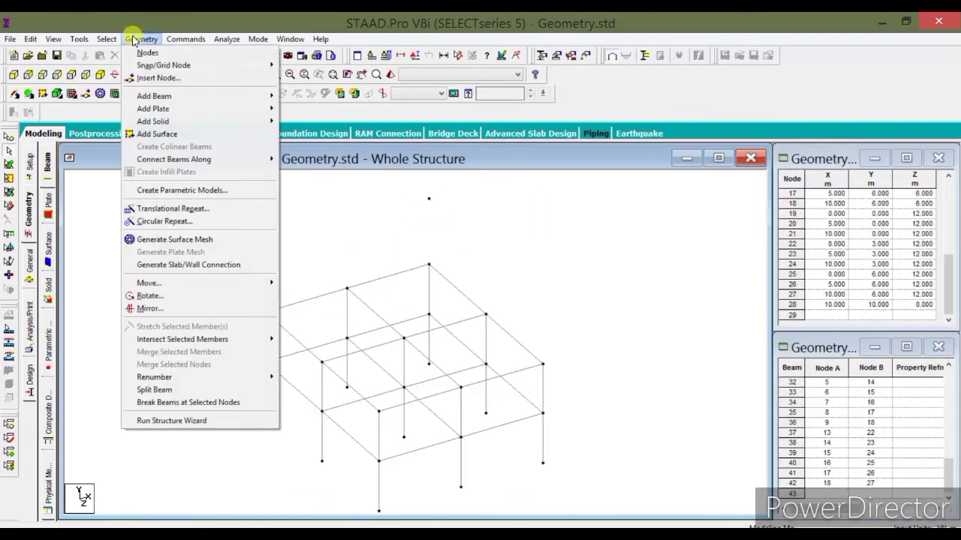
click(154, 78)
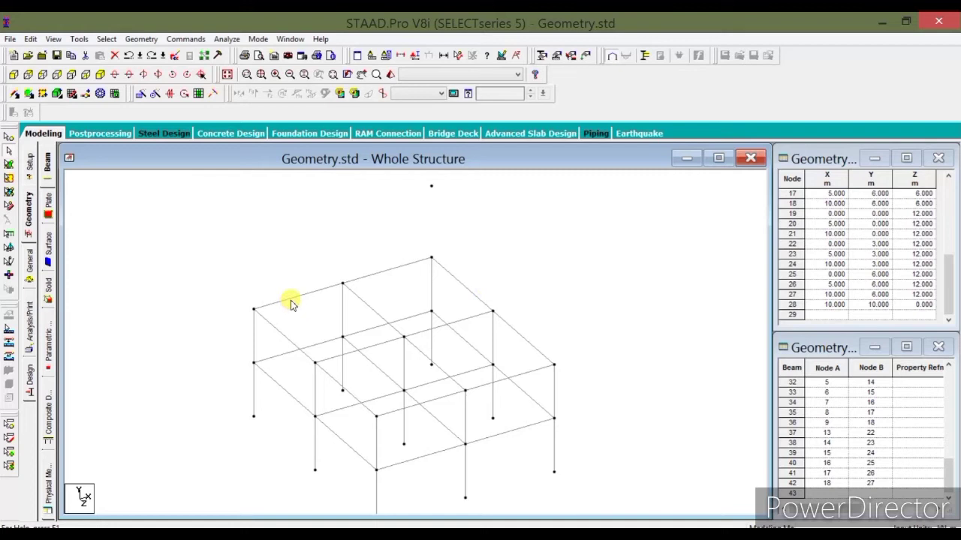
click(290, 298)
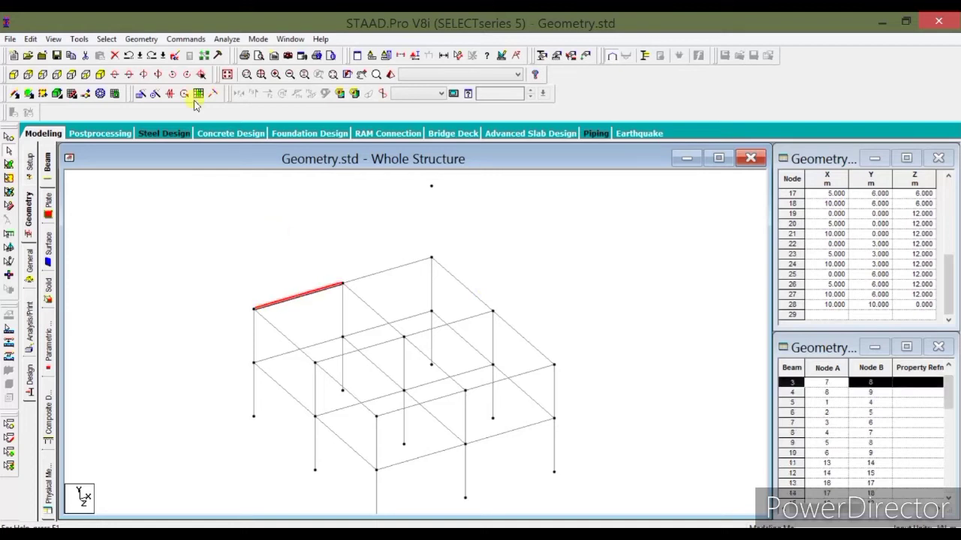
click(142, 39)
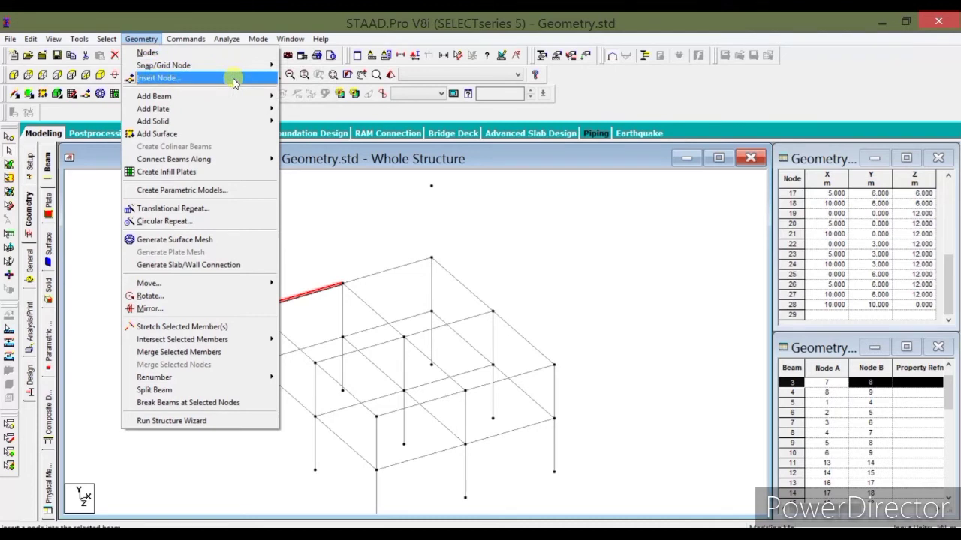
click(159, 78)
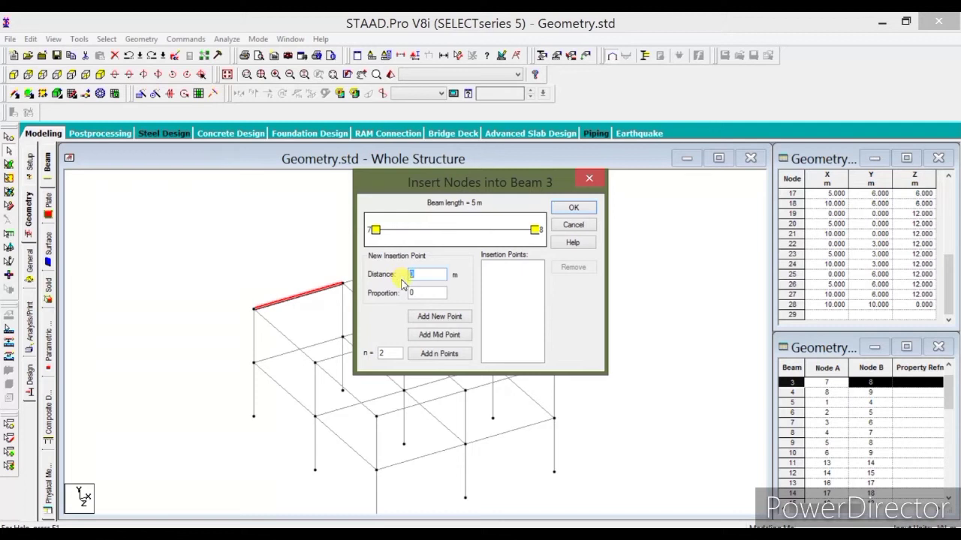
click(460, 318)
click(573, 207)
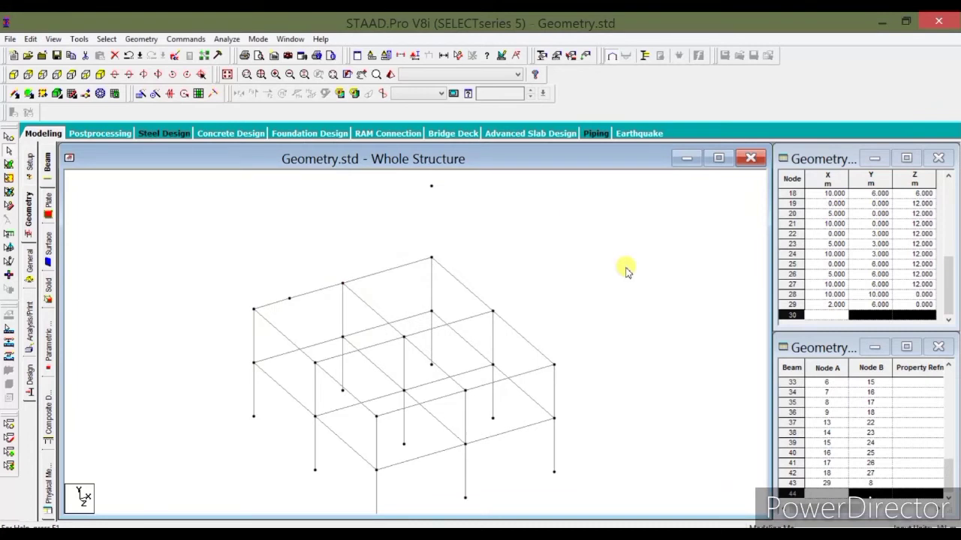
key(ctrl+z)
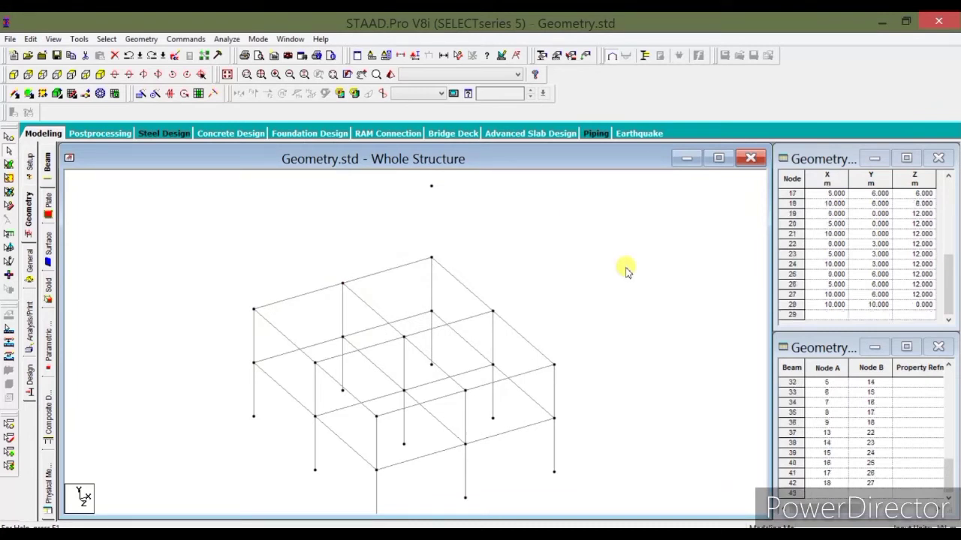
- Insert 4 equally spaced nodes into the roof-level beam between nodes 7 and 8, and undo the insertion
click(319, 289)
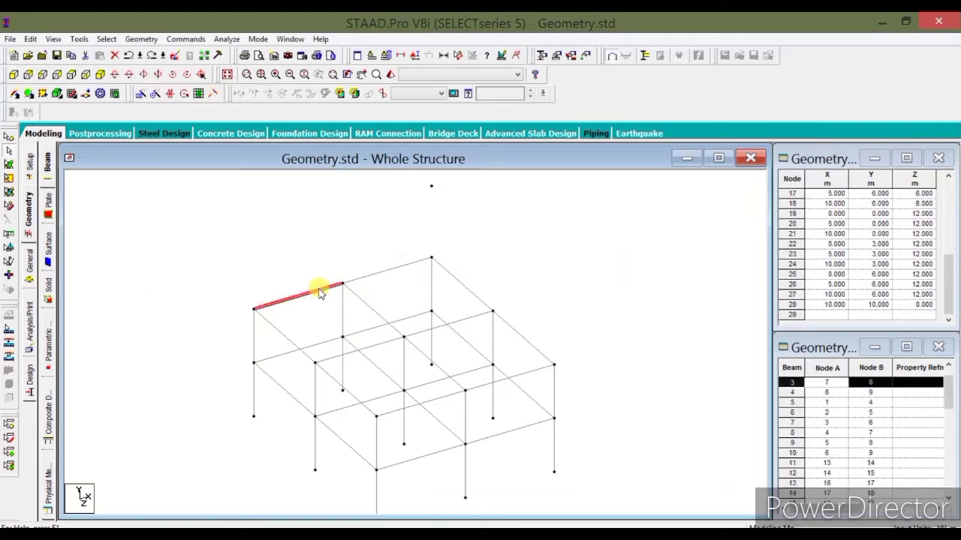
click(140, 38)
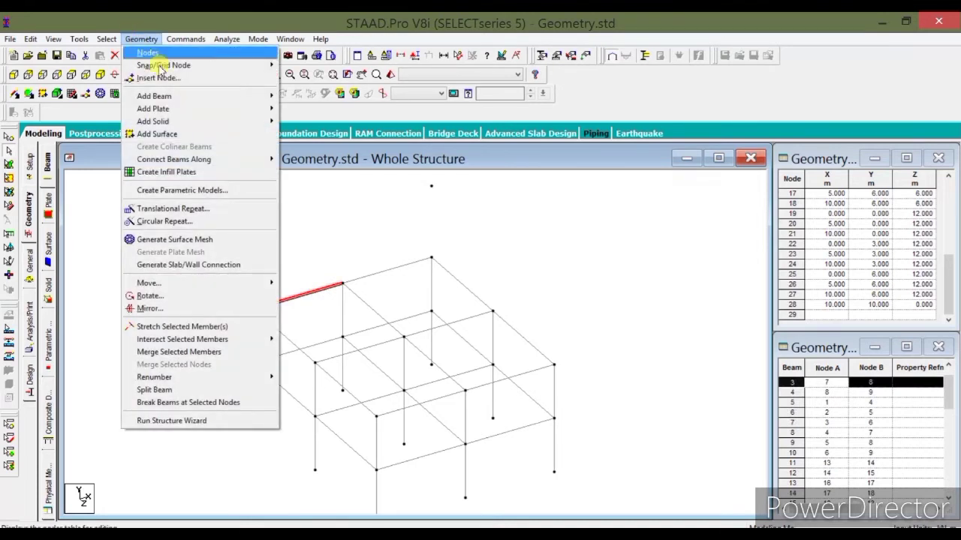
click(219, 80)
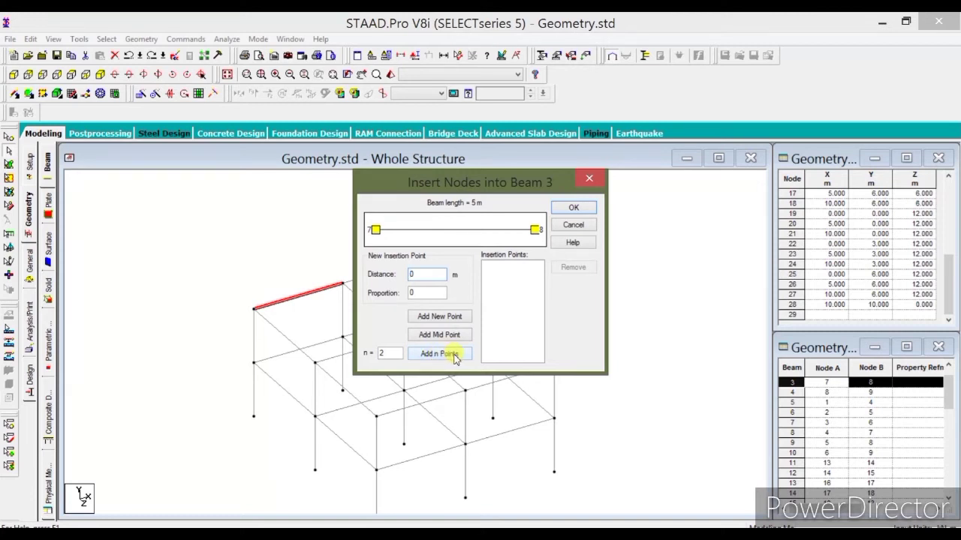
double_click(389, 354)
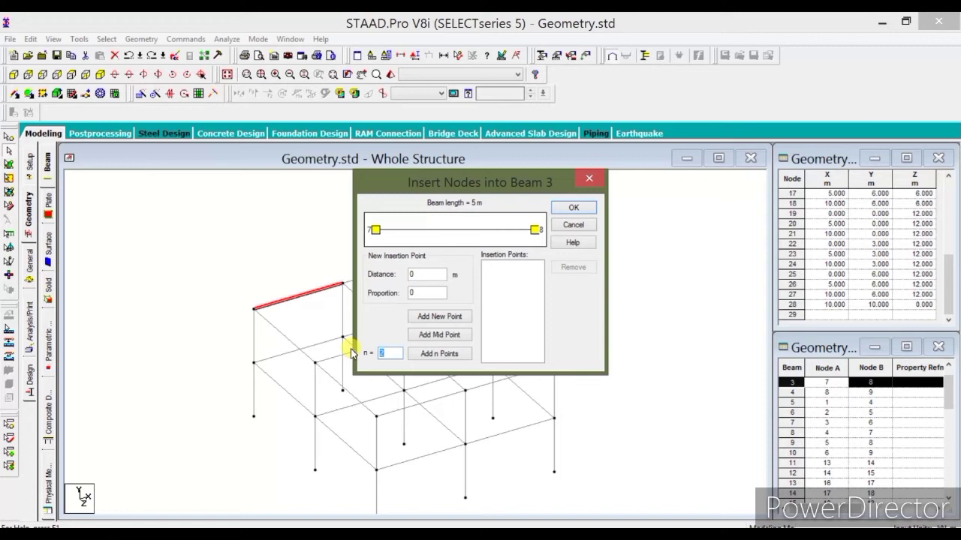
click(433, 356)
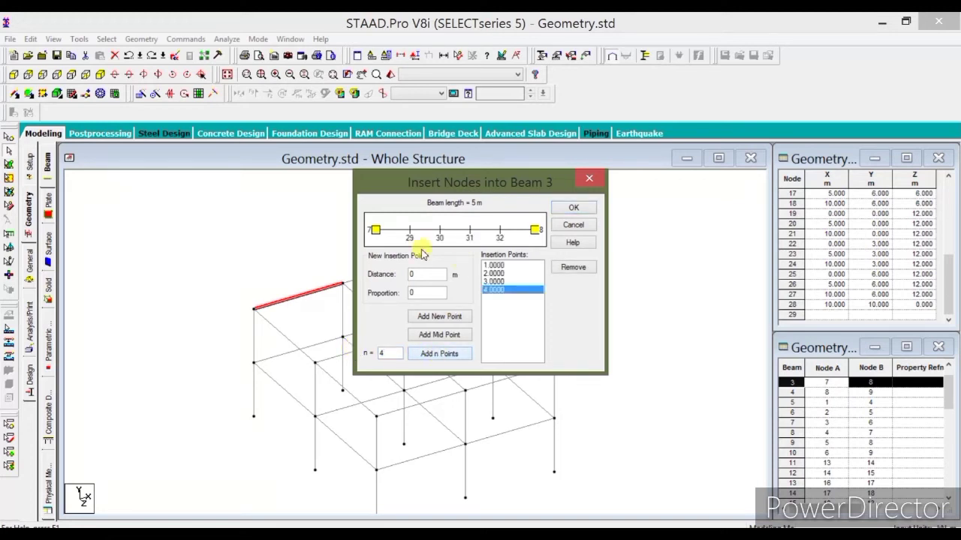
click(575, 208)
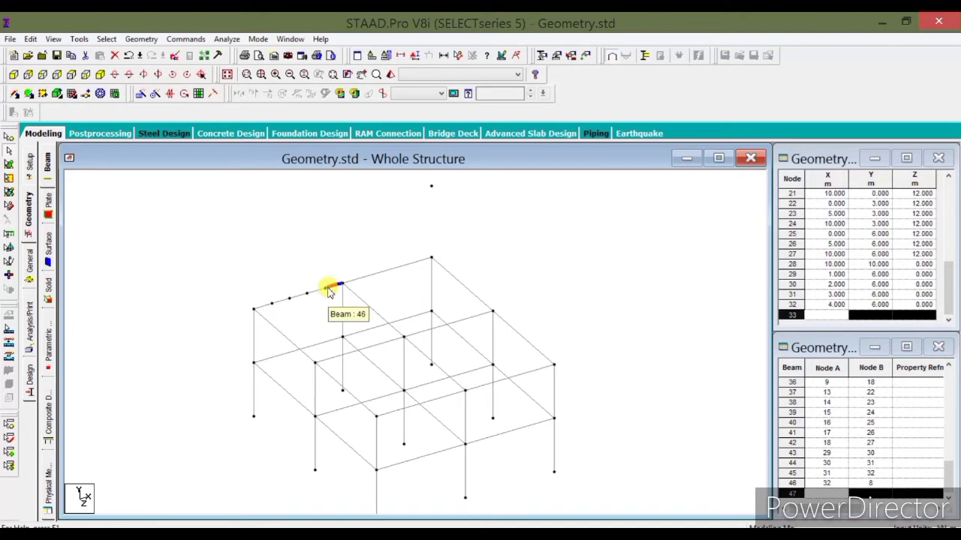
key(ctrl+z)
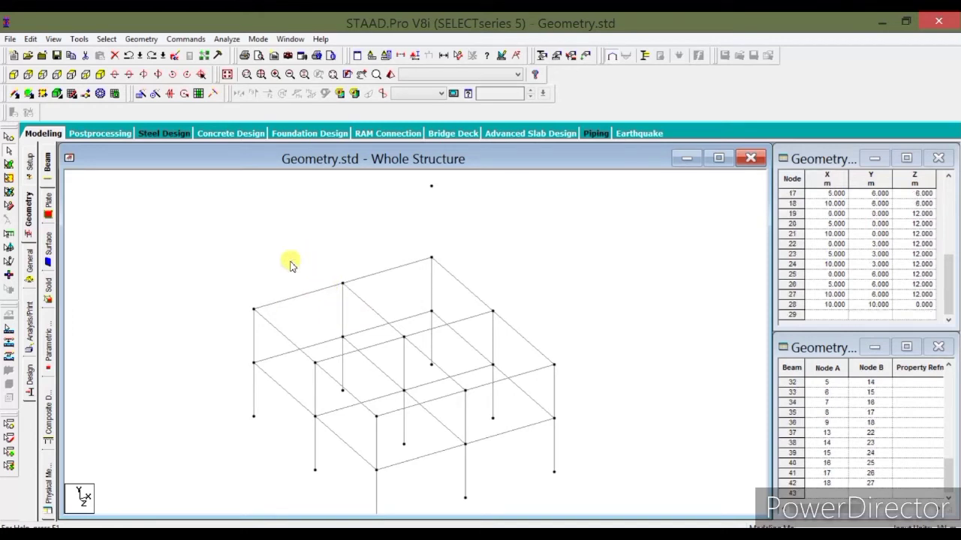
- Examine the Insert Node options for the beam between nodes 7 and 8 without adding any points
click(292, 303)
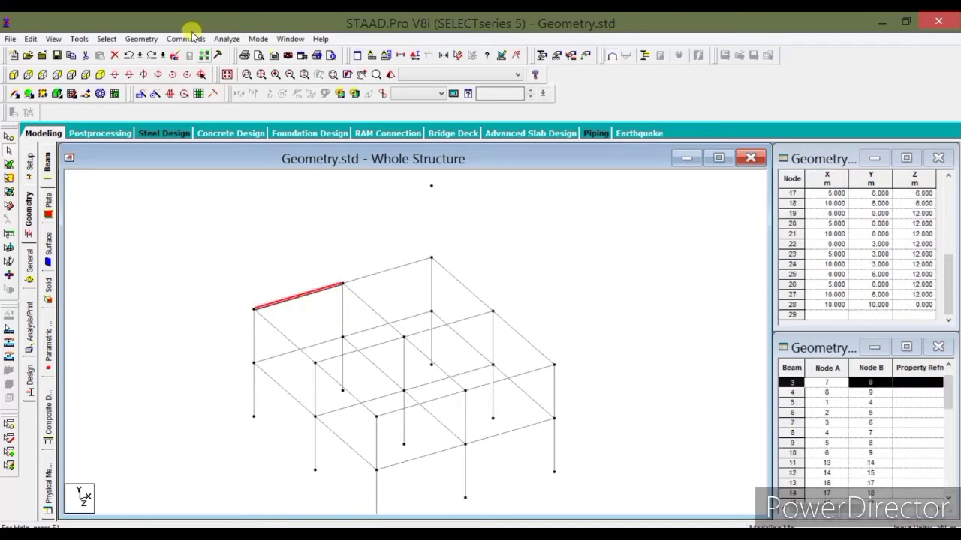
click(141, 39)
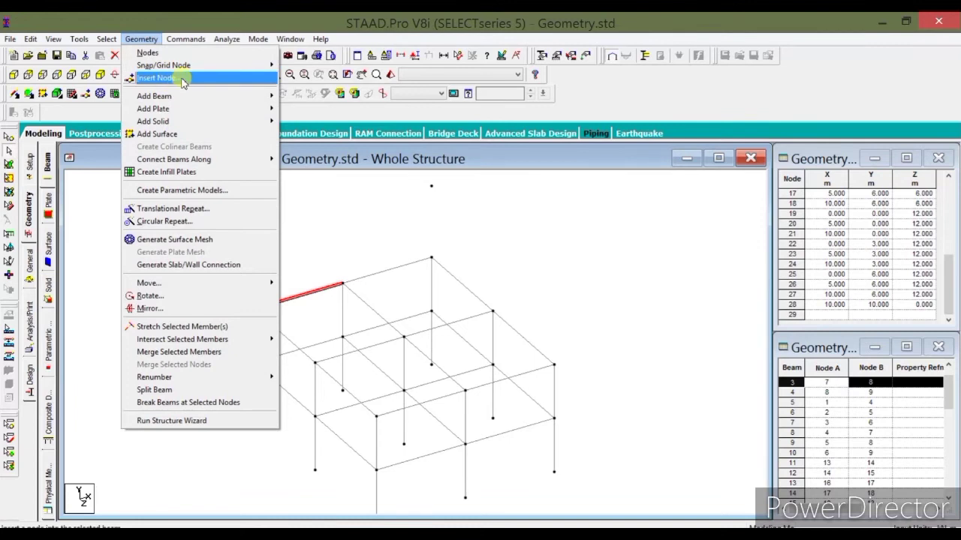
click(183, 79)
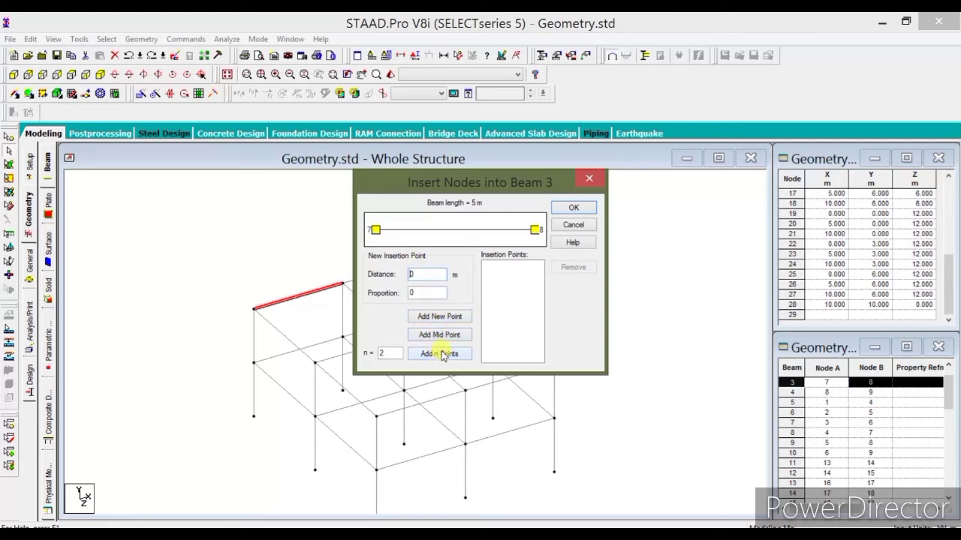
click(589, 178)
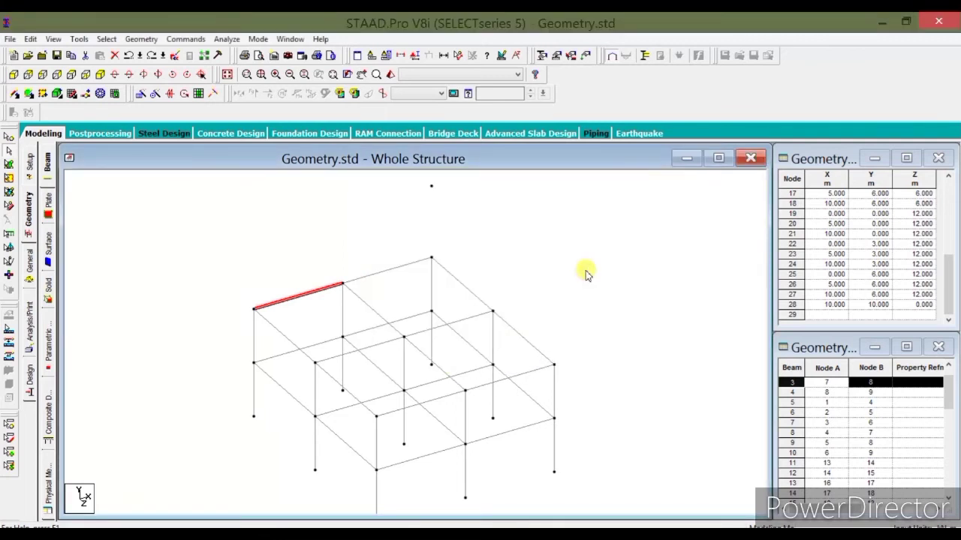
click(141, 39)
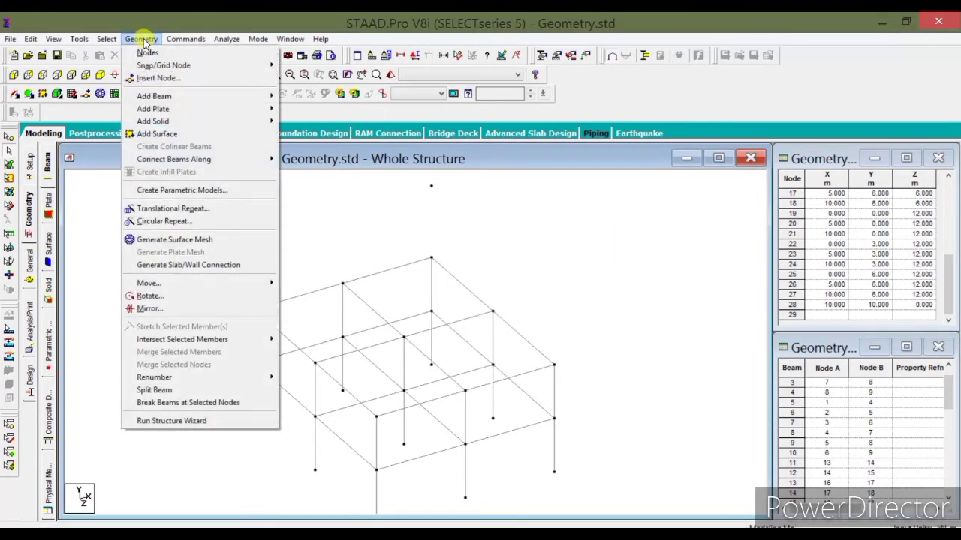
mouse_move(164, 102)
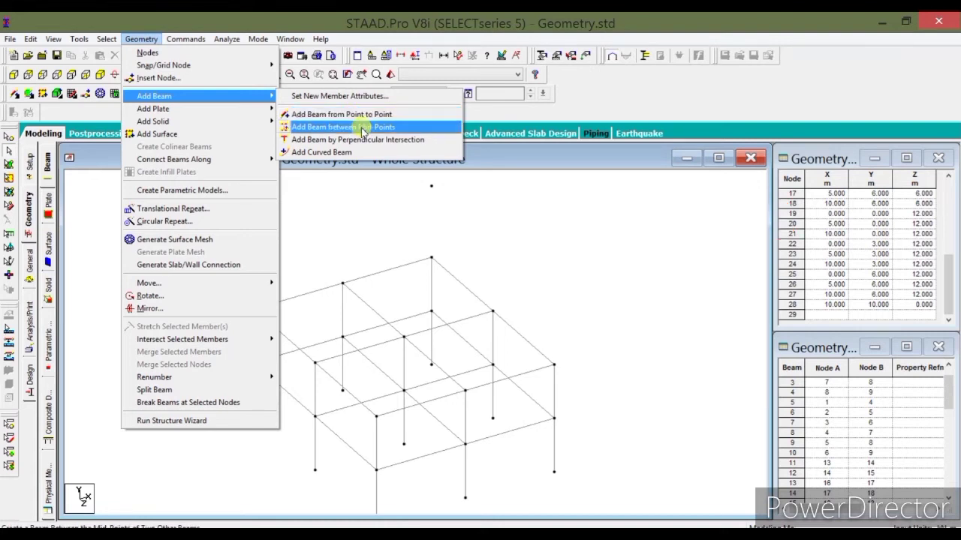
click(589, 255)
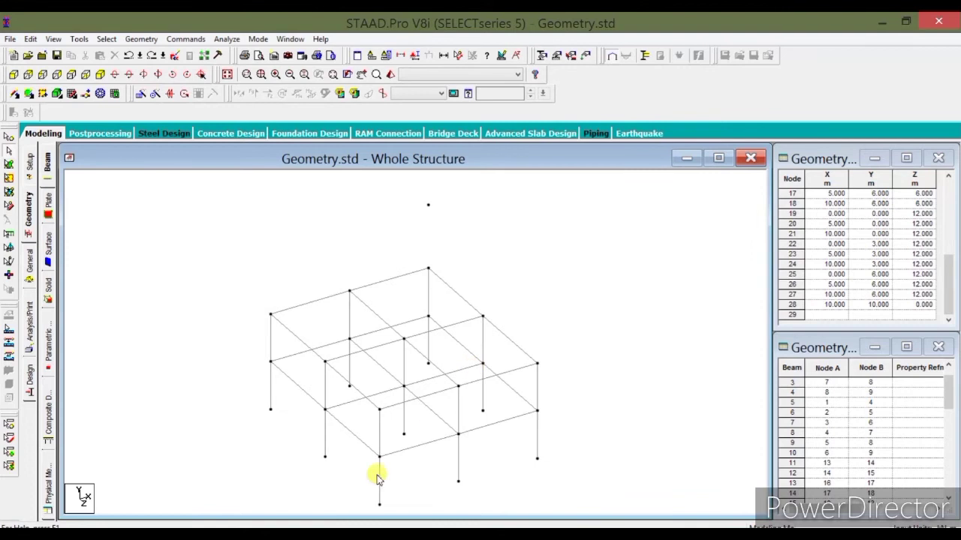
- Add a point-to-point beam between two adjacent column bases on the X = 0 side, decline the auto save, and undo the beam
middle_drag(639, 381, 621, 321)
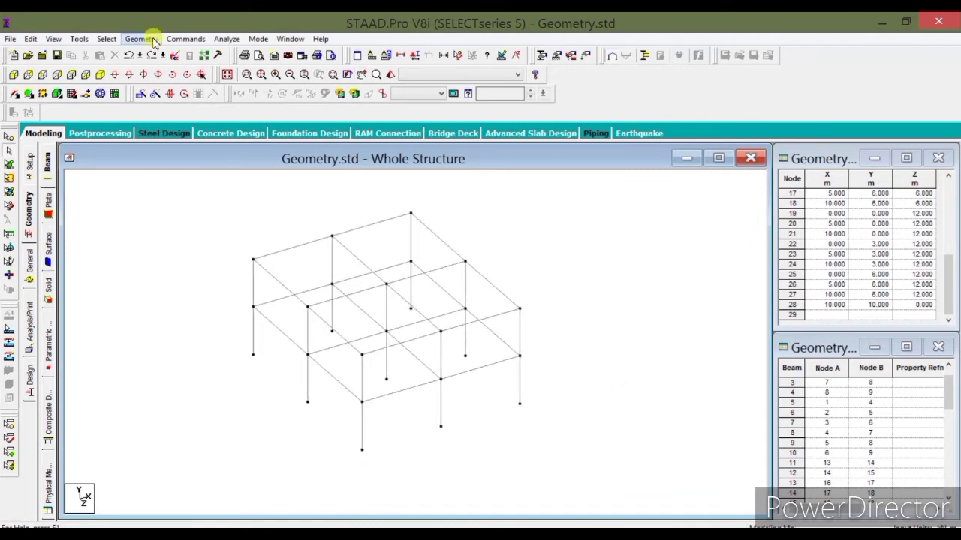
click(141, 39)
mouse_move(235, 95)
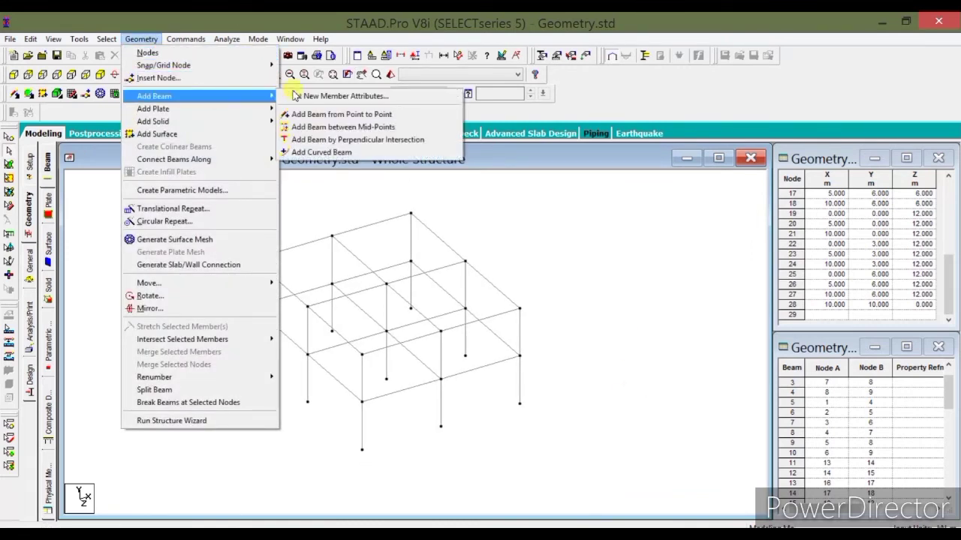
click(321, 116)
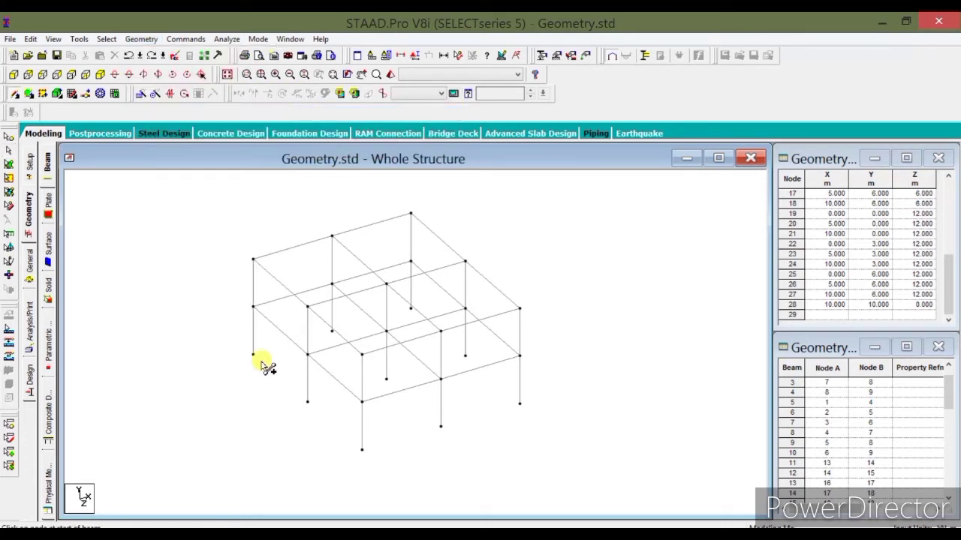
click(307, 401)
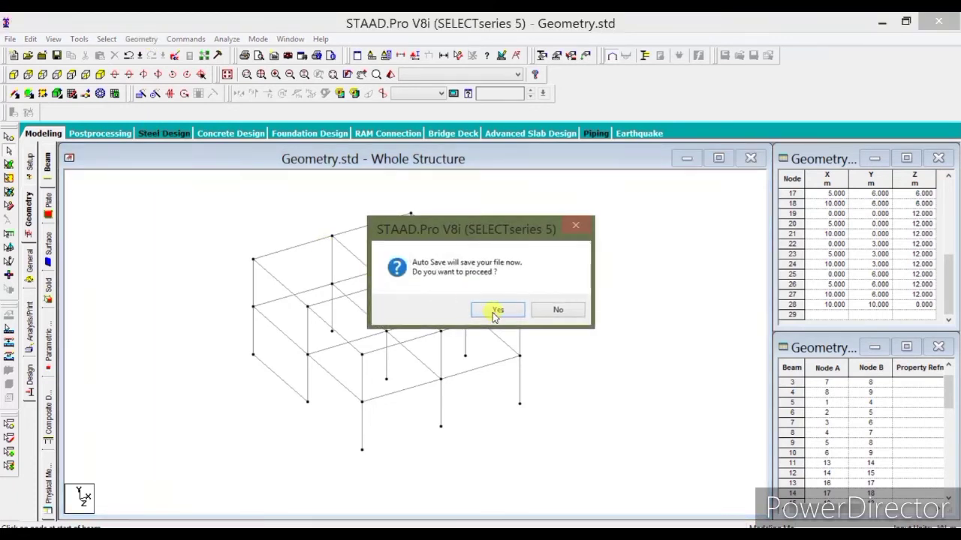
click(561, 310)
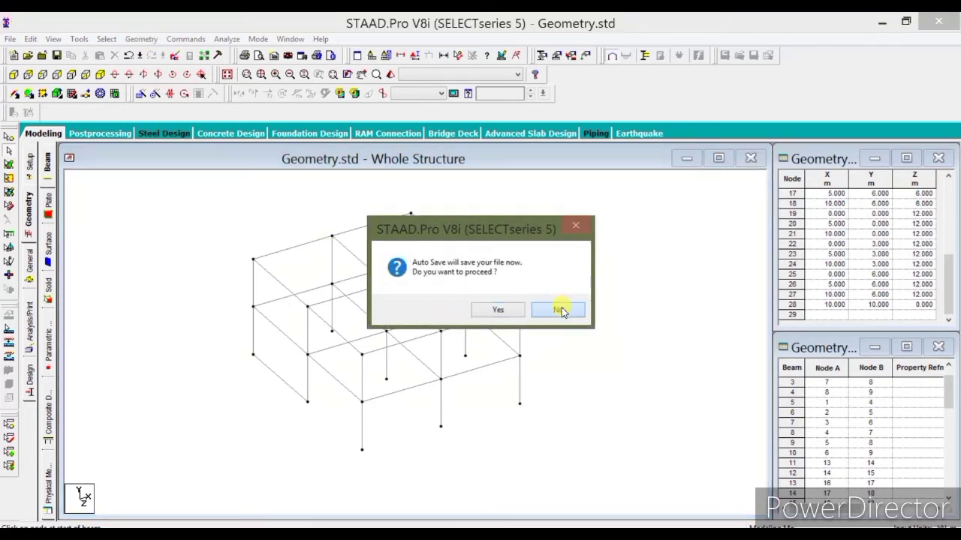
key(ctrl+z)
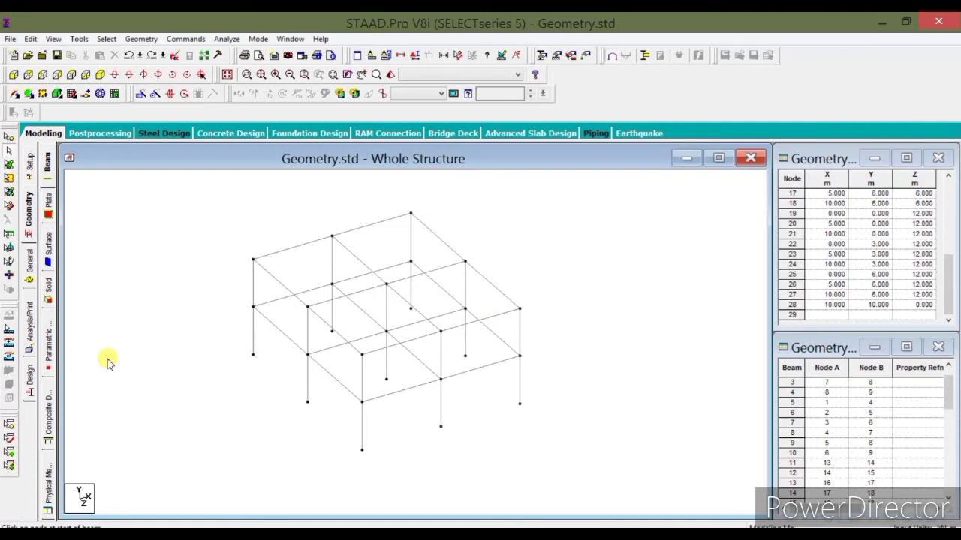
- Add a beam between the mid-points of the roof beam joining nodes 7 and 8 and the first-floor beam joining nodes 5 and 14
click(142, 38)
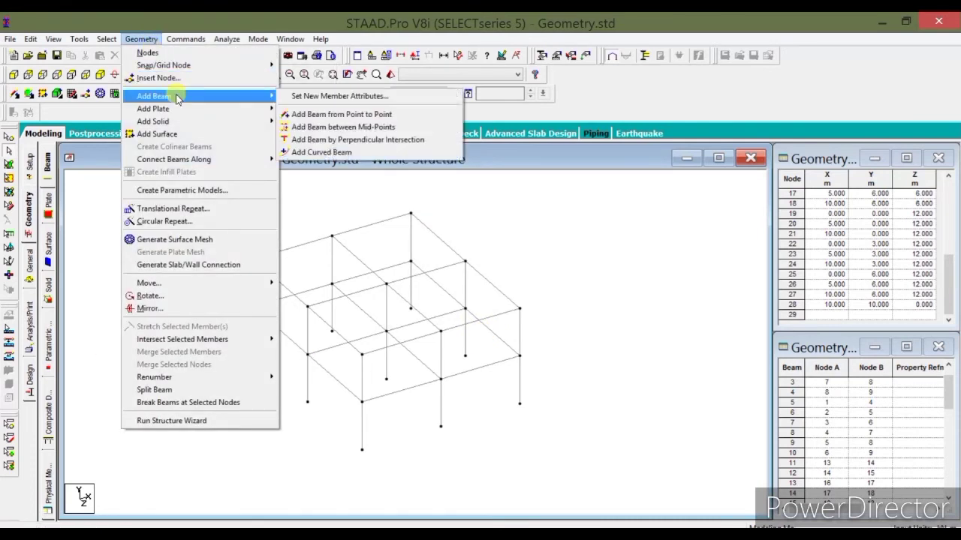
click(321, 129)
click(303, 244)
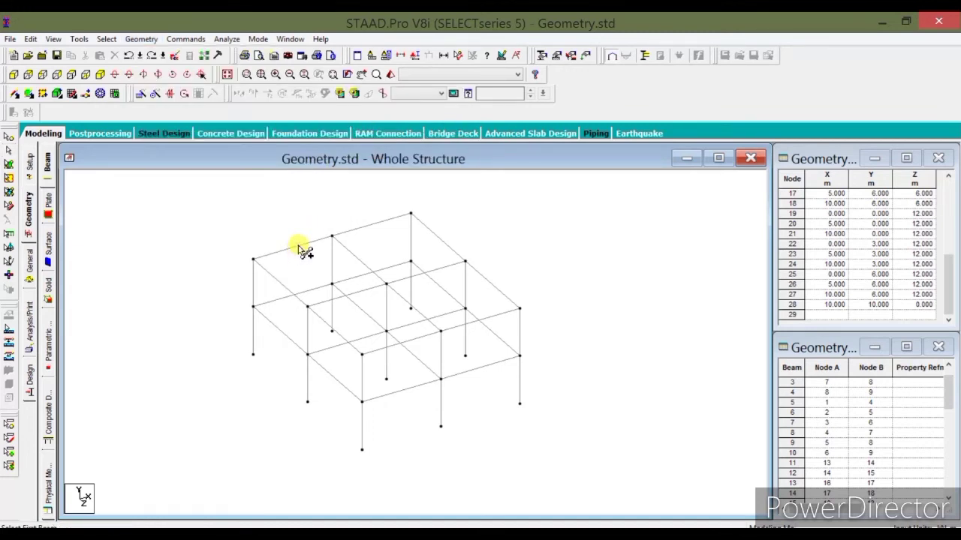
click(330, 286)
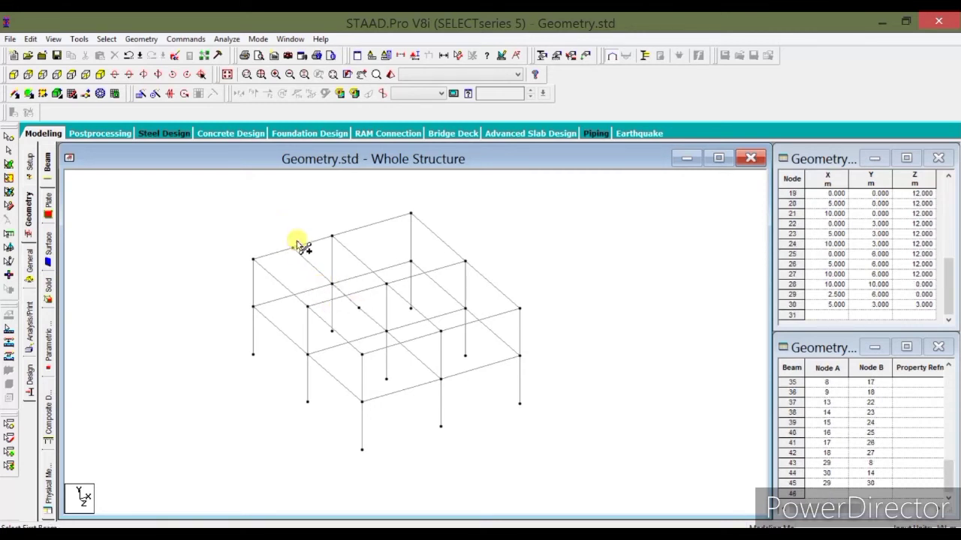
- Add a mid-point beam between the first-floor beam joining nodes 13 and 22 and the roof beam joining nodes 16 and 25, and undo it
scroll(357, 408, up, 4)
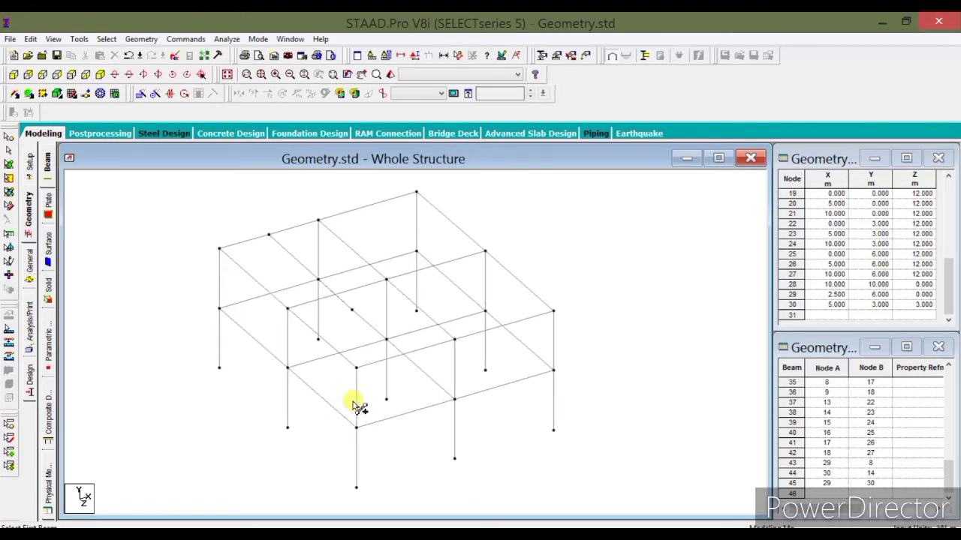
click(317, 405)
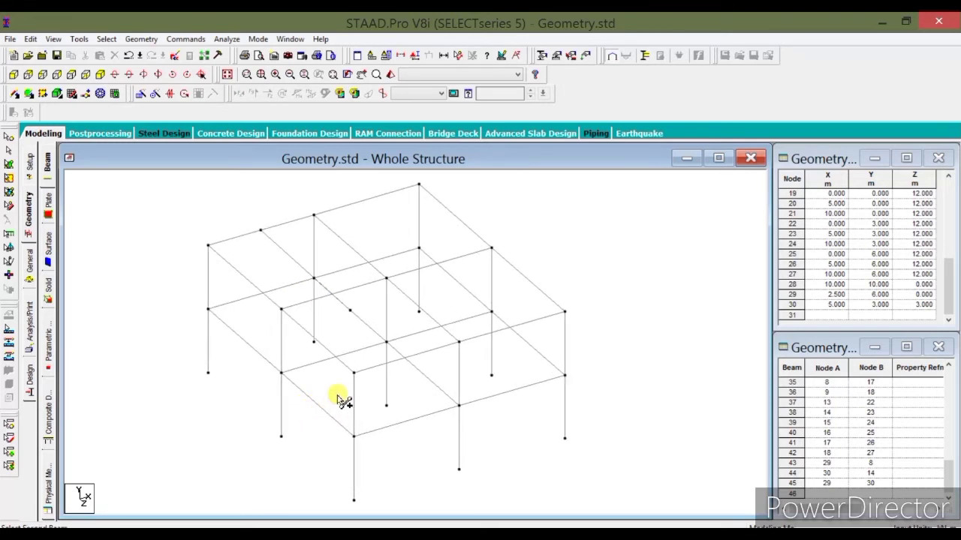
click(321, 344)
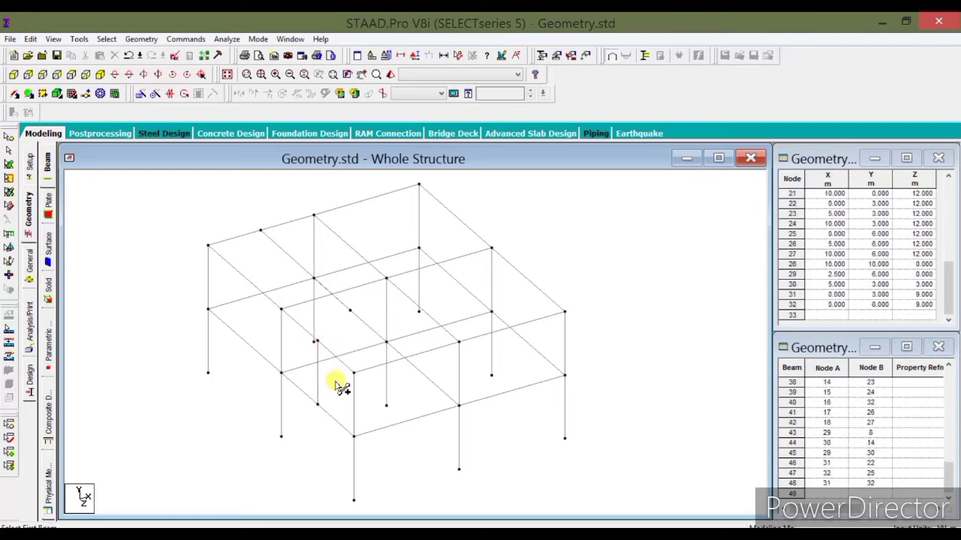
key(ctrl+z)
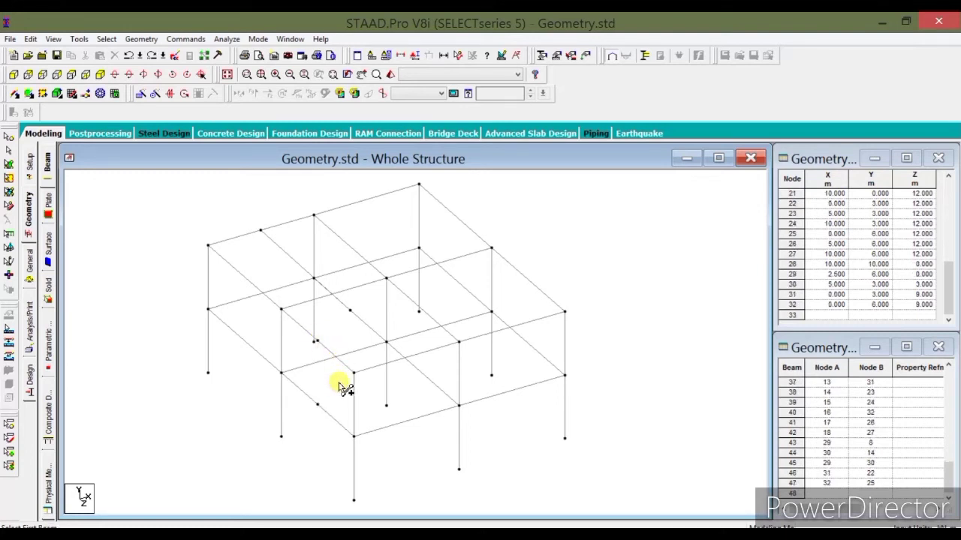
key(ctrl+z)
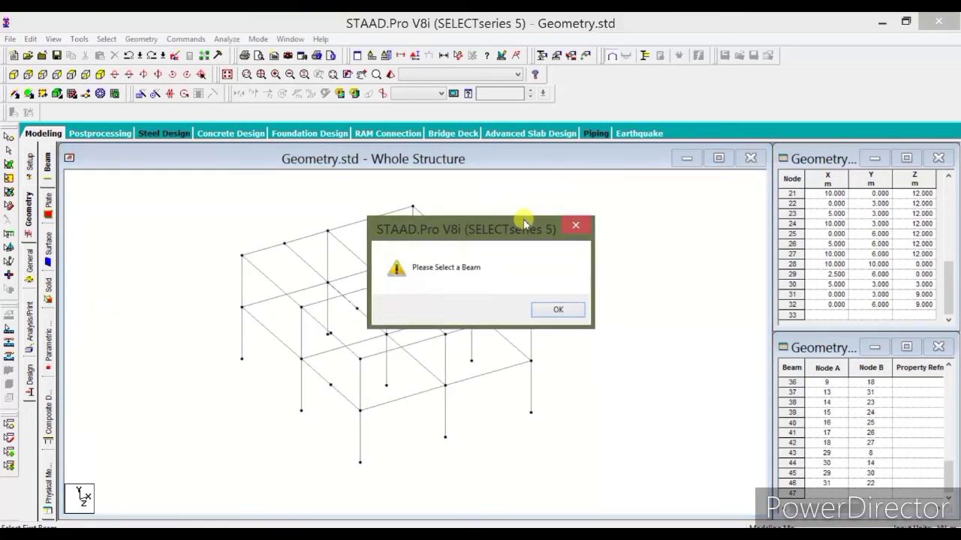
click(558, 310)
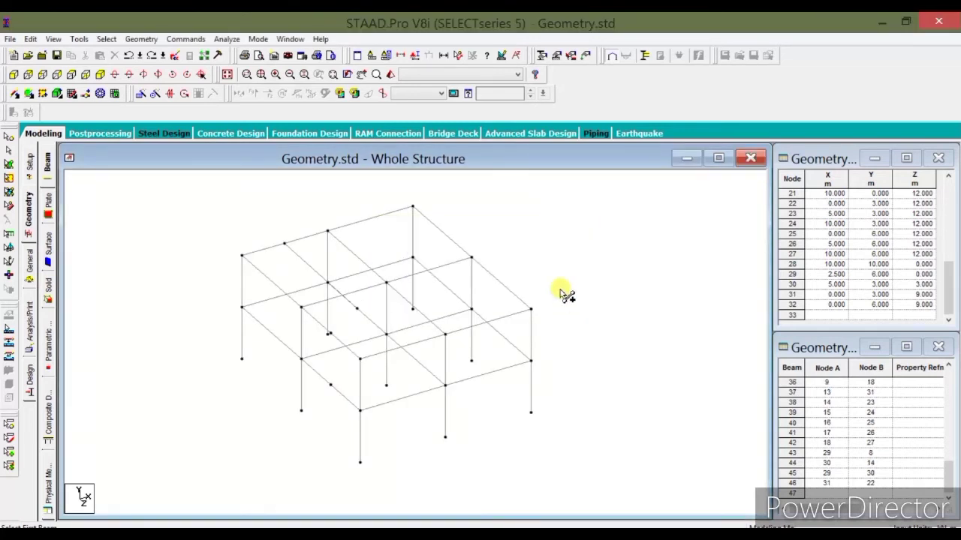
key(ctrl+z)
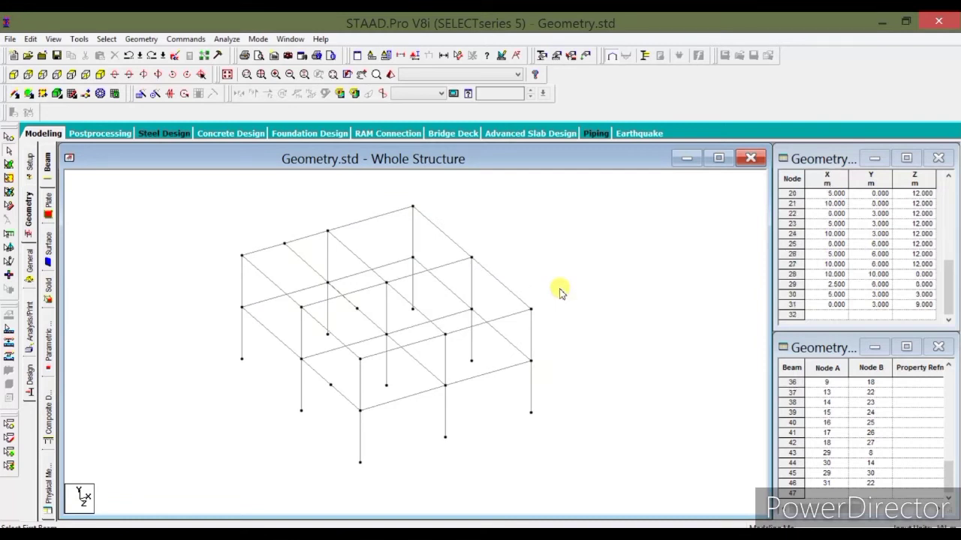
key(ctrl+z)
key(ctrl+z)
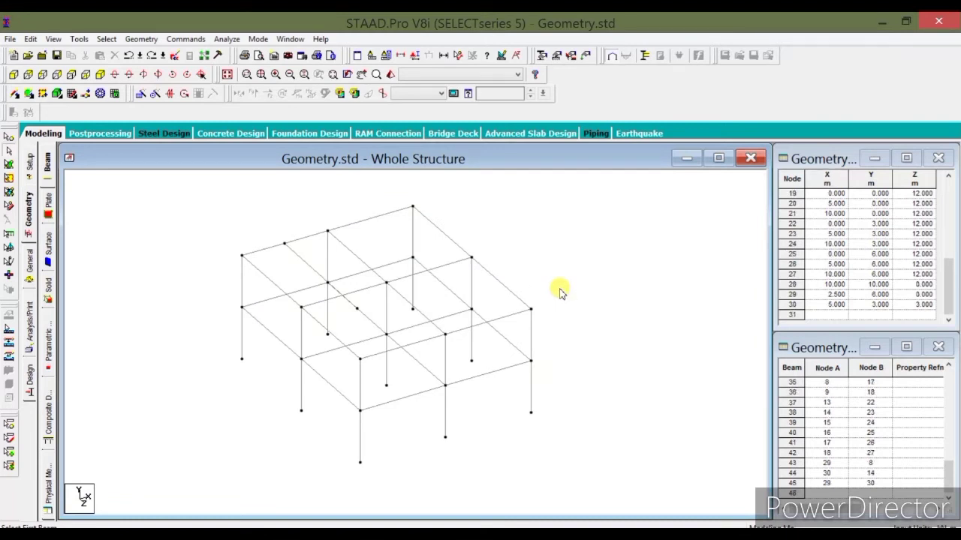
- Undo the beam between node 29 on the roof and node 30 on the first floor
scroll(549, 283, down, 3)
middle_drag(548, 283, 474, 320)
scroll(441, 305, up, 3)
key(ctrl+z)
scroll(428, 281, down, 2)
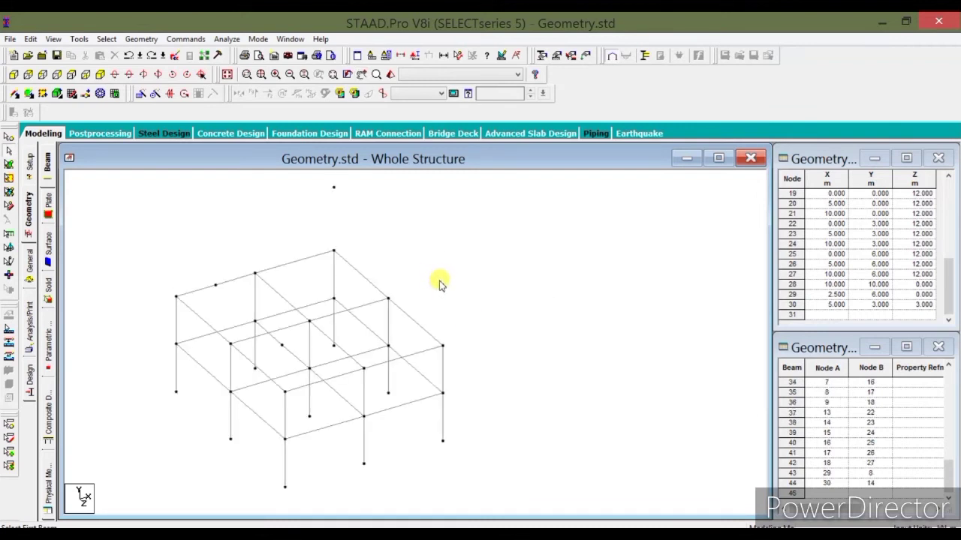
- Try to add a beam by perpendicular intersection from roof corner node 7 to three other roof beams, and cancel the command
click(141, 38)
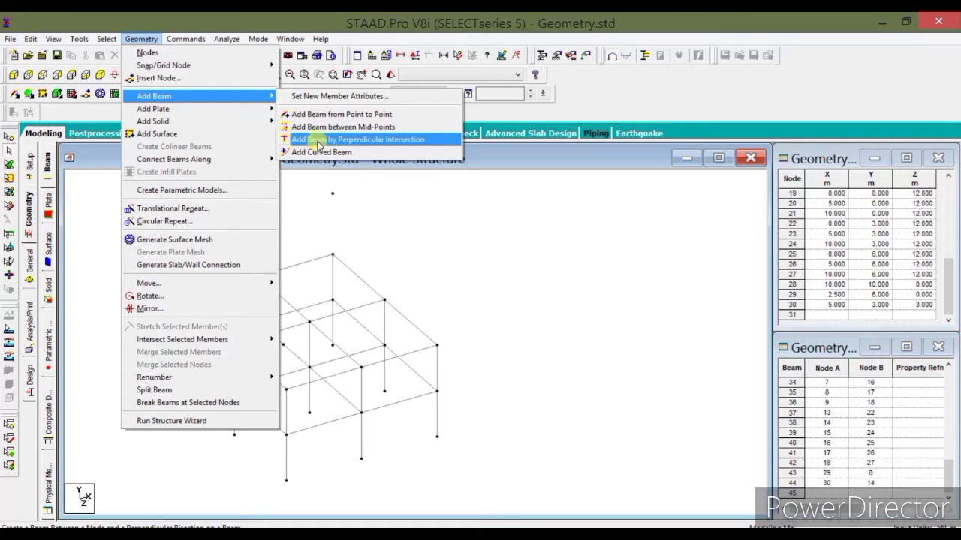
click(389, 142)
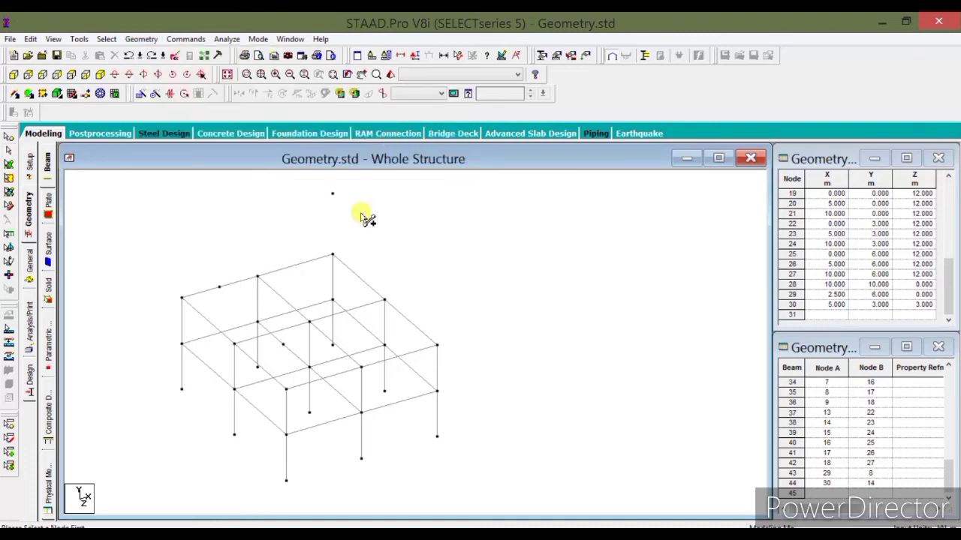
click(171, 296)
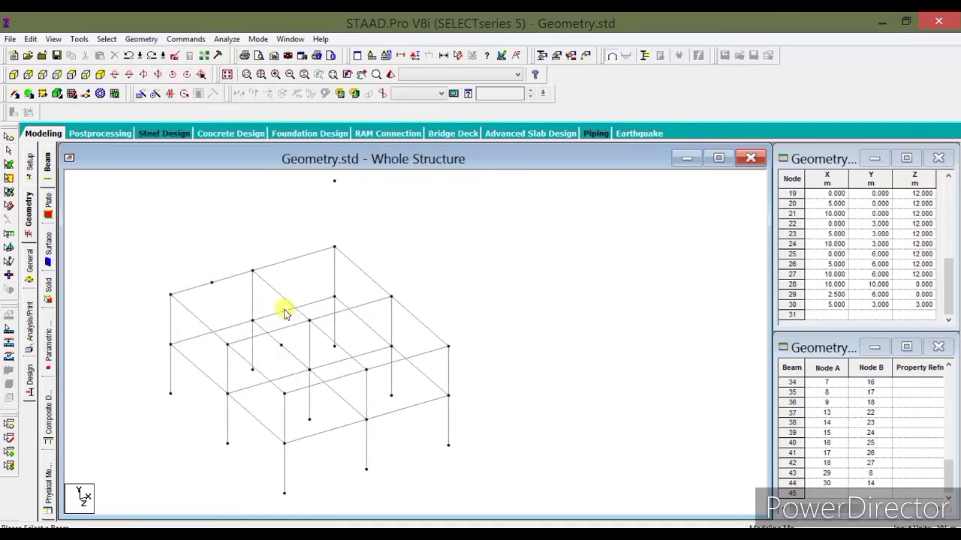
click(284, 310)
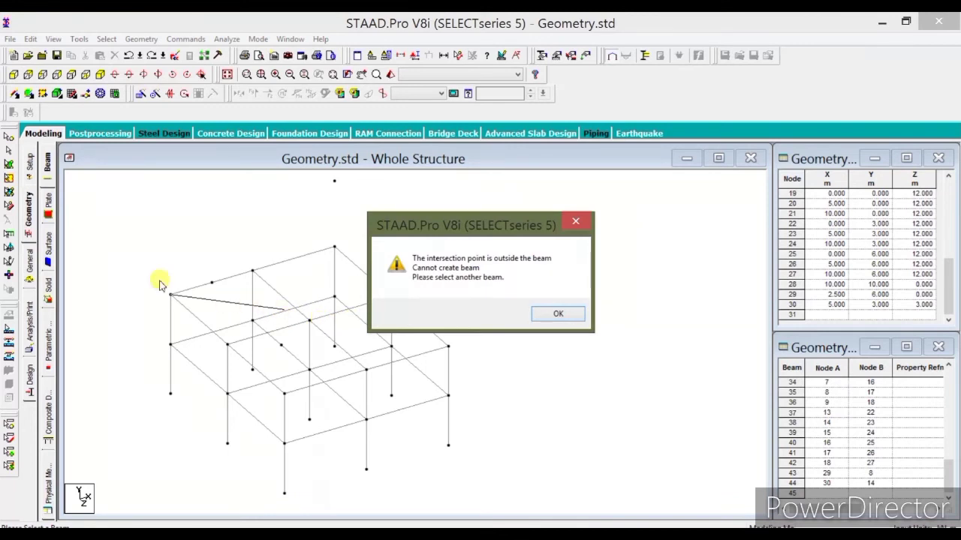
click(562, 316)
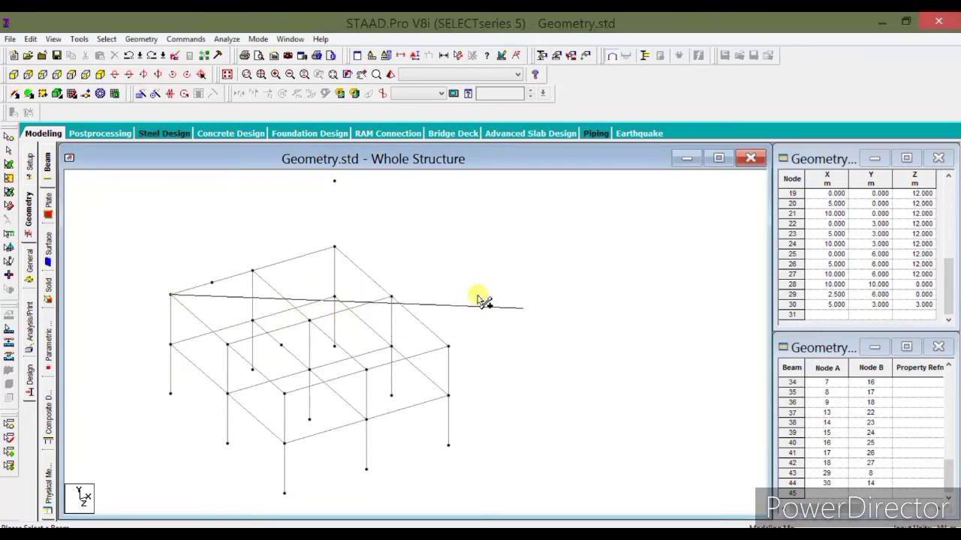
click(391, 296)
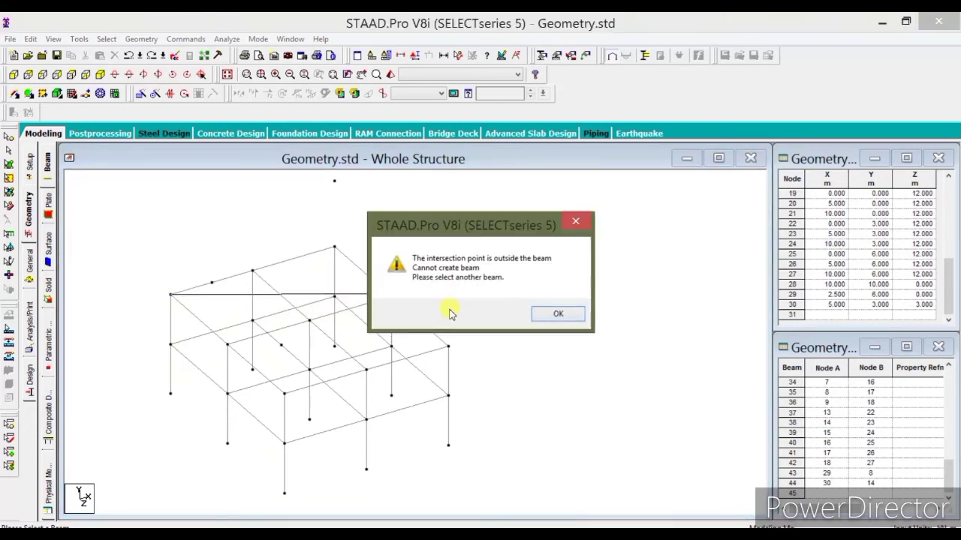
click(554, 314)
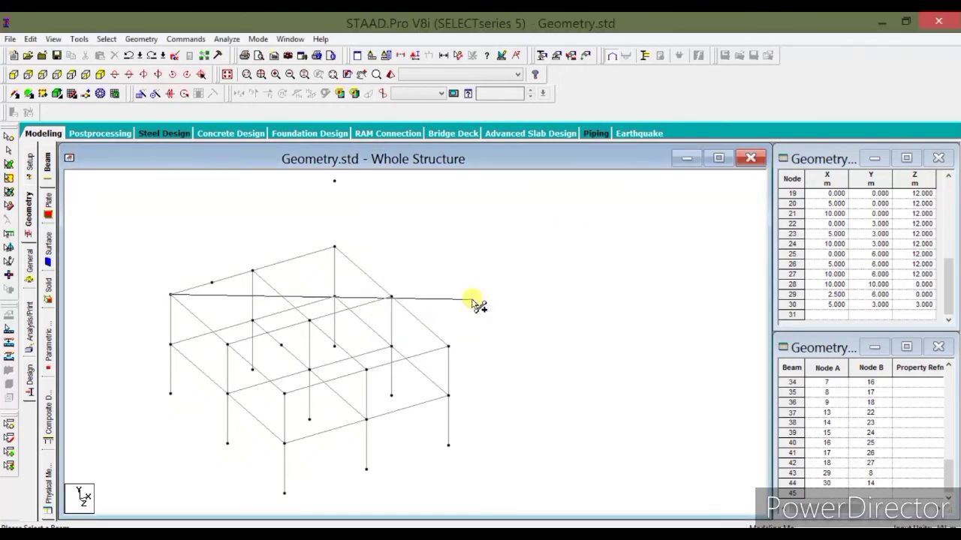
click(448, 343)
click(553, 315)
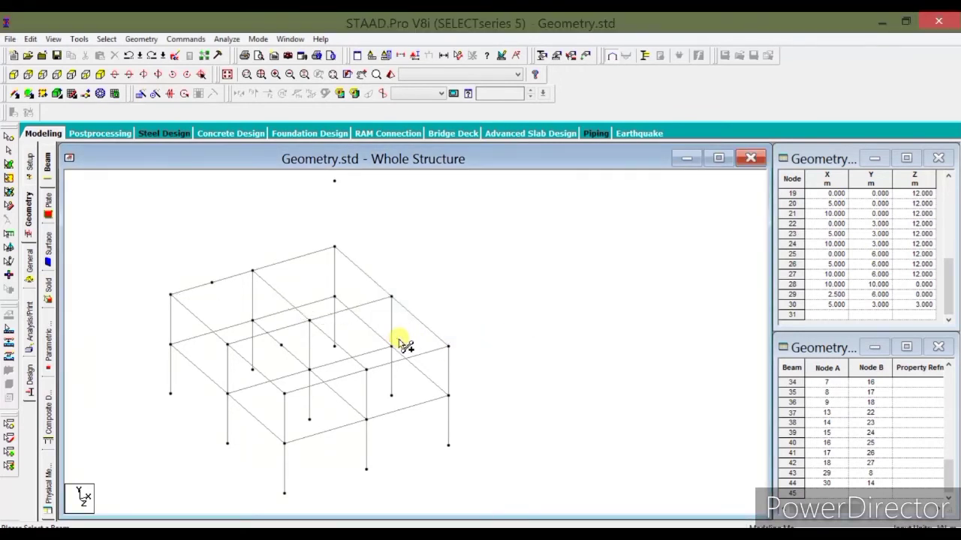
key(Escape)
- Add a beam by perpendicular intersection from roof node 29 to the first-floor beam joining nodes 5 and 30, and undo it
scroll(215, 296, up, 2)
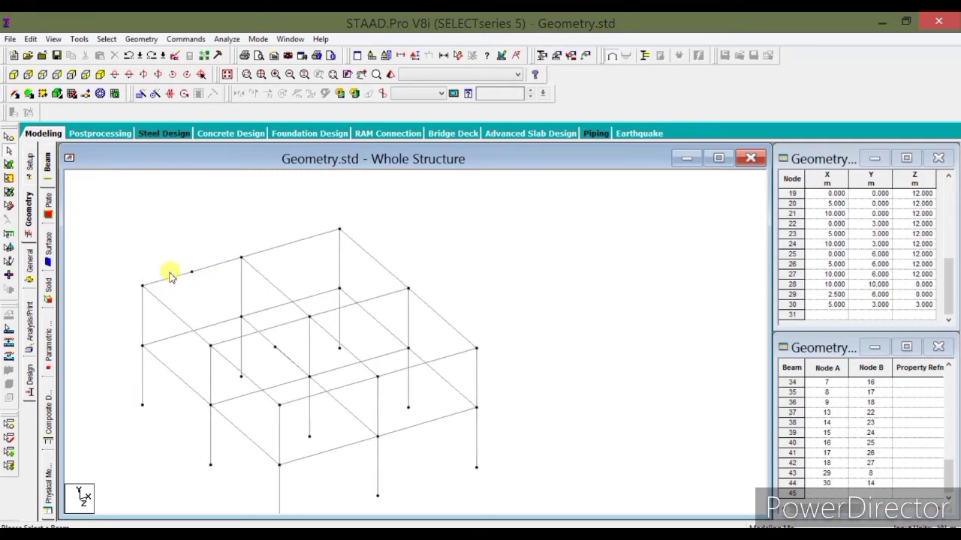
click(174, 264)
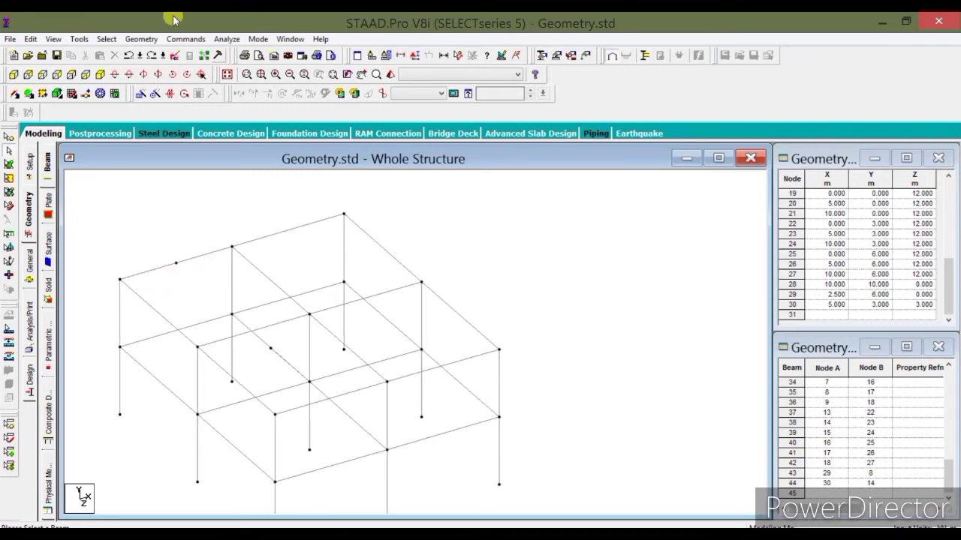
click(141, 39)
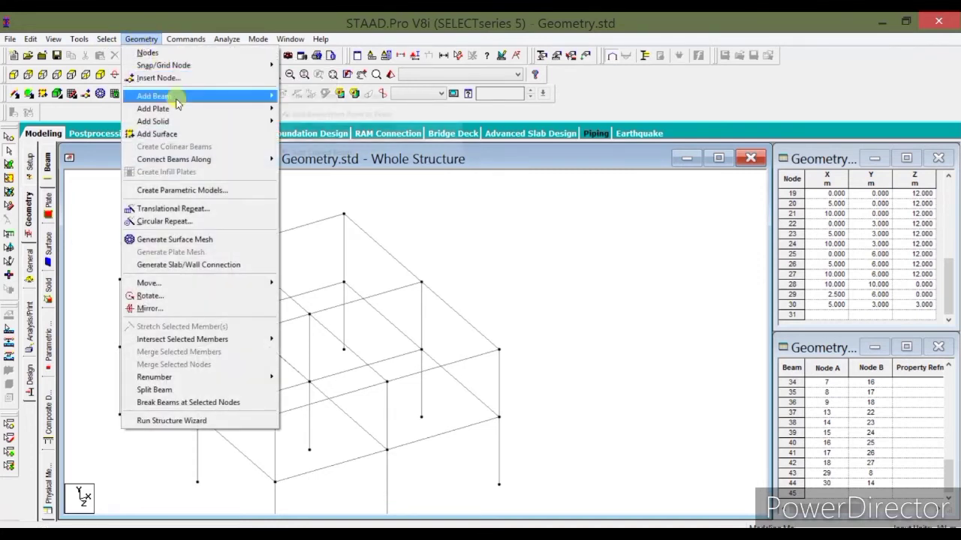
mouse_move(253, 96)
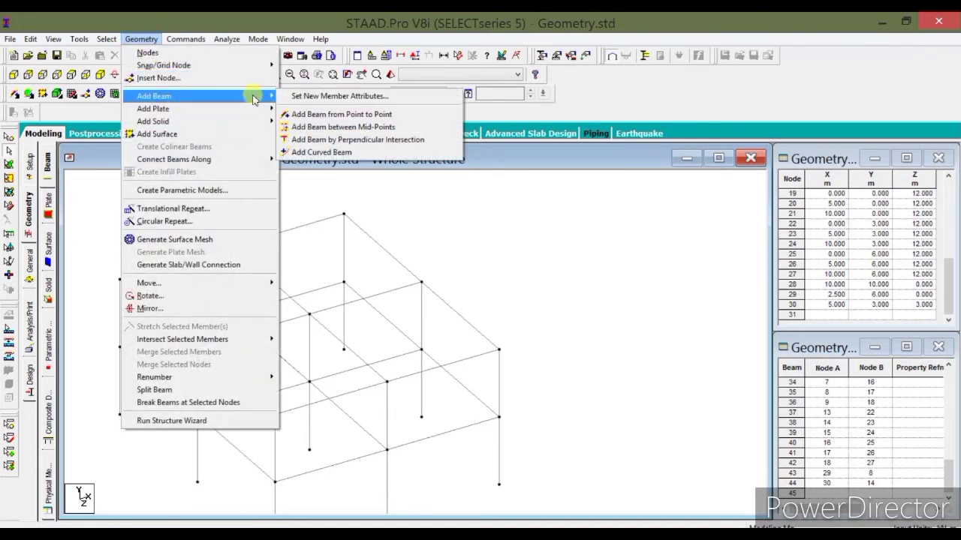
click(332, 140)
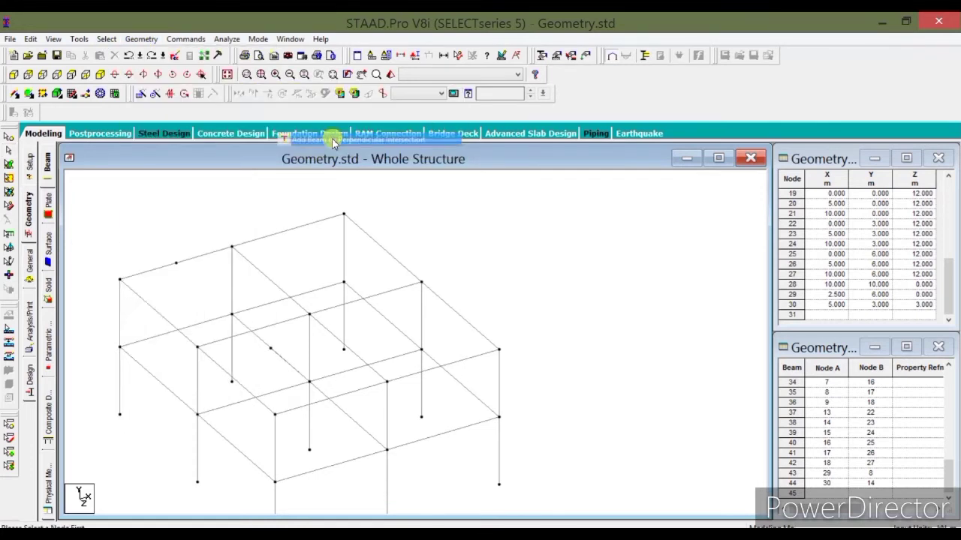
click(176, 264)
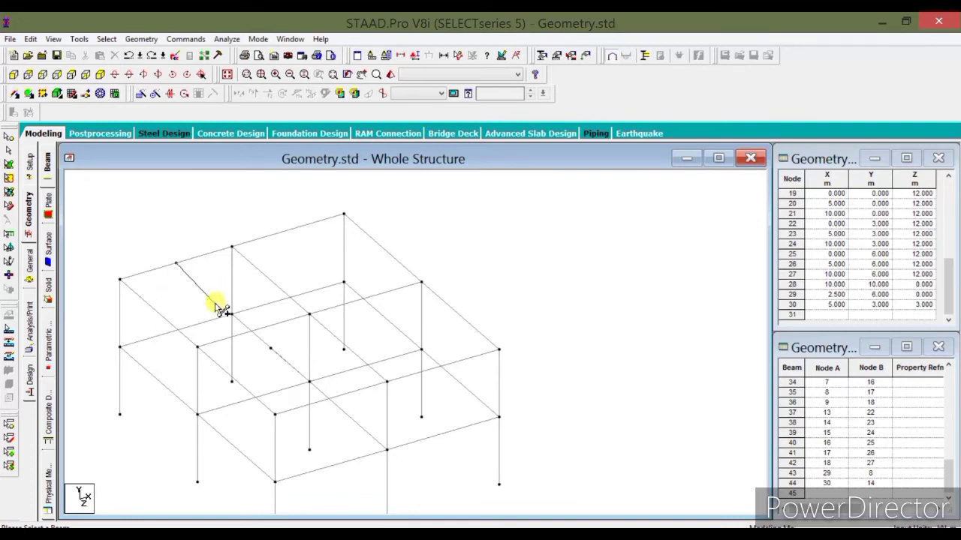
click(235, 318)
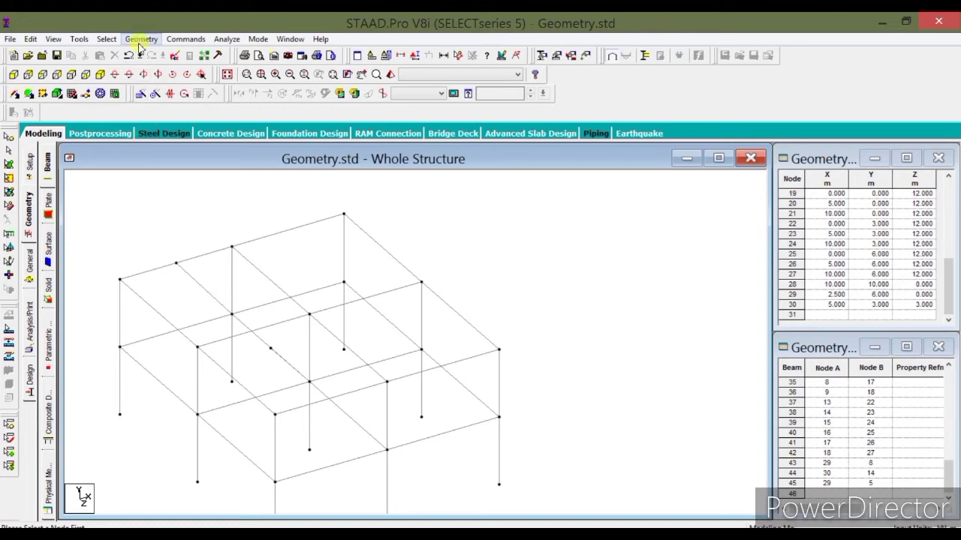
key(ctrl+z)
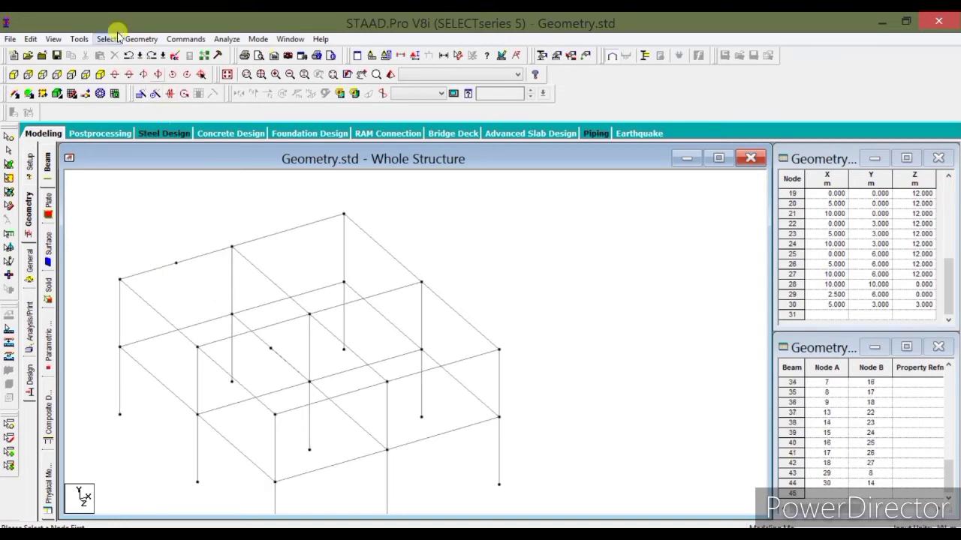
- Add a curved beam between roof nodes 7 and 8 with a 5 m radius of curvature and 0 degree gamma angle, and undo it
click(140, 39)
mouse_move(171, 110)
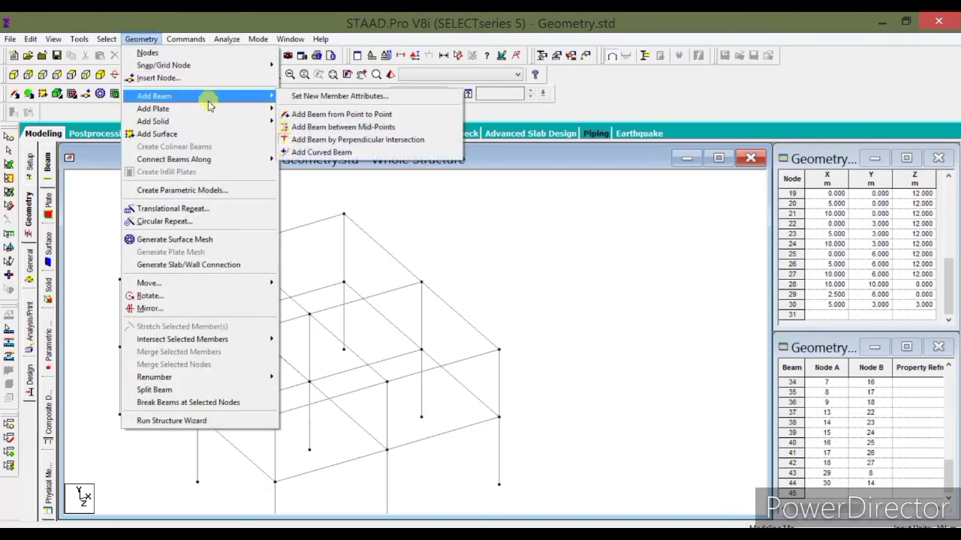
click(344, 152)
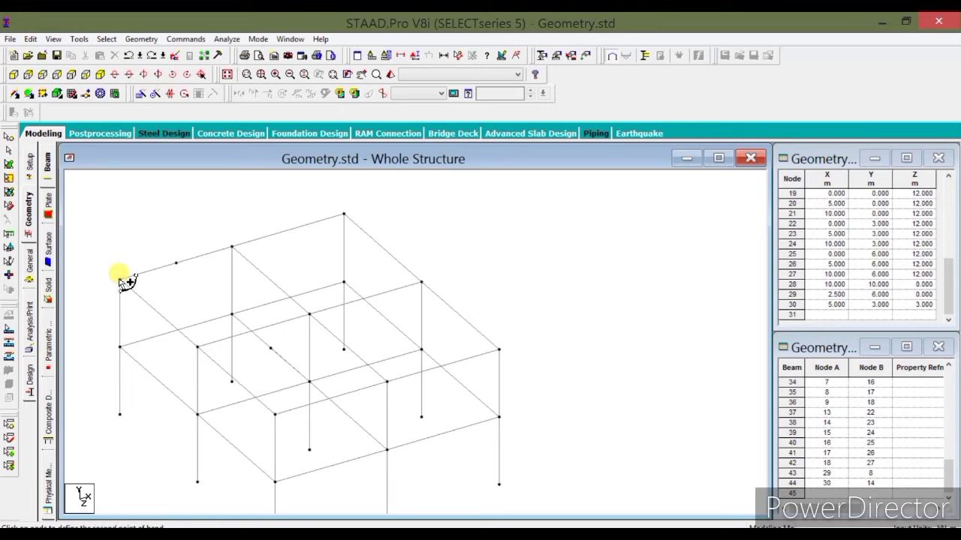
click(233, 248)
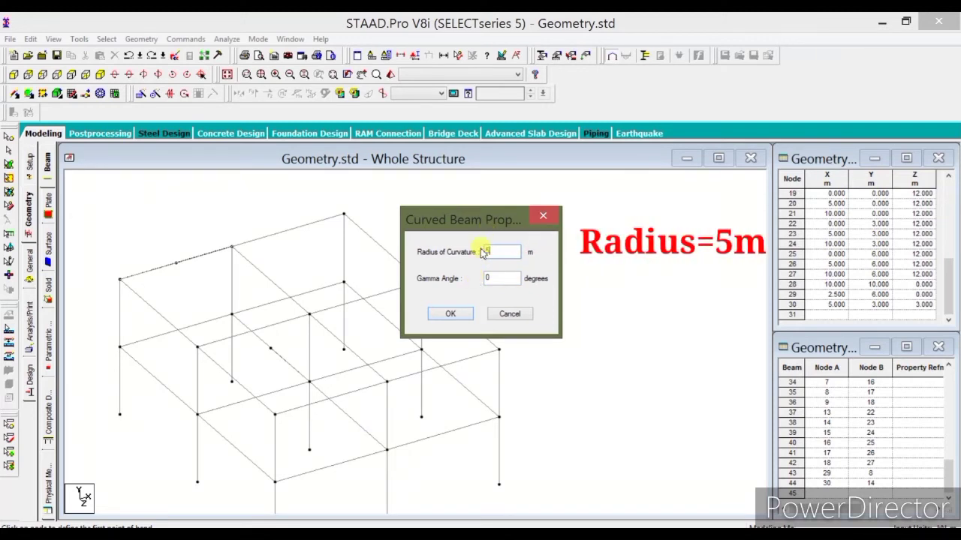
click(452, 314)
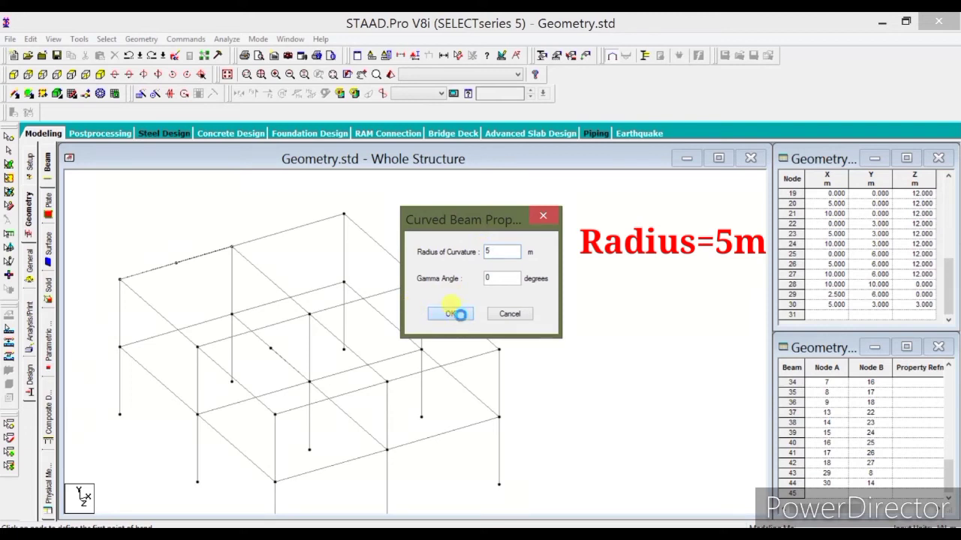
middle_drag(207, 300, 324, 292)
scroll(286, 238, up, 3)
scroll(203, 174, up, 4)
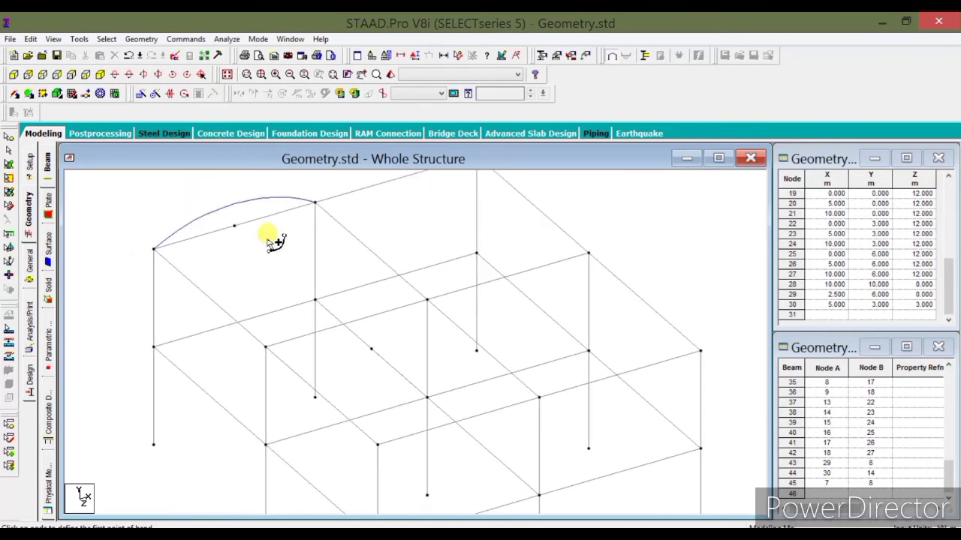
click(9, 151)
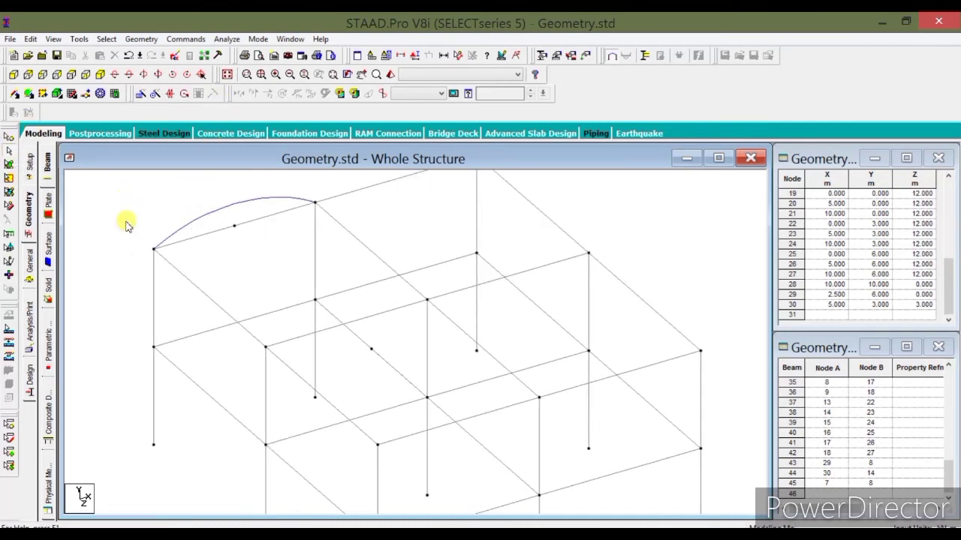
key(ctrl+z)
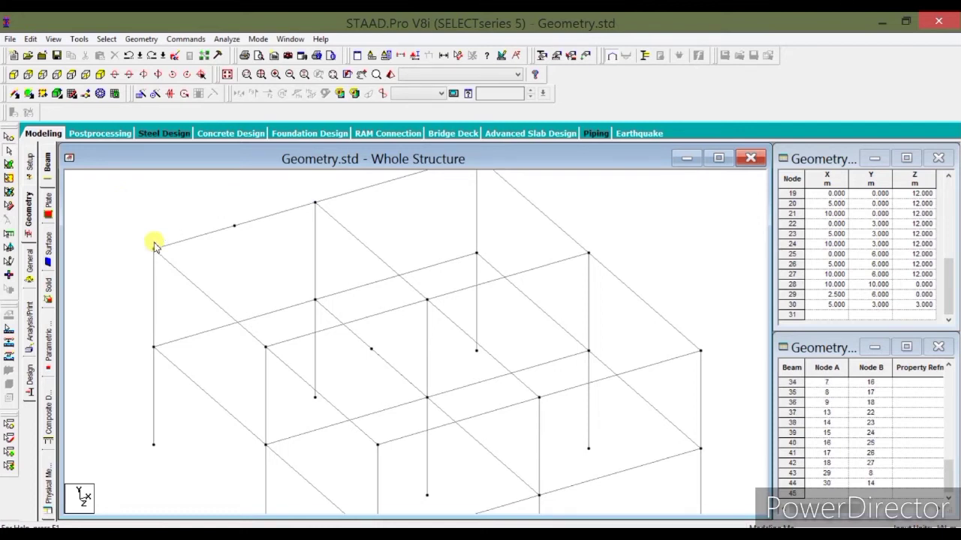
- Add a quadrilateral plate on the roof bay bounded by nodes 8, 9, 18 and 17
click(141, 38)
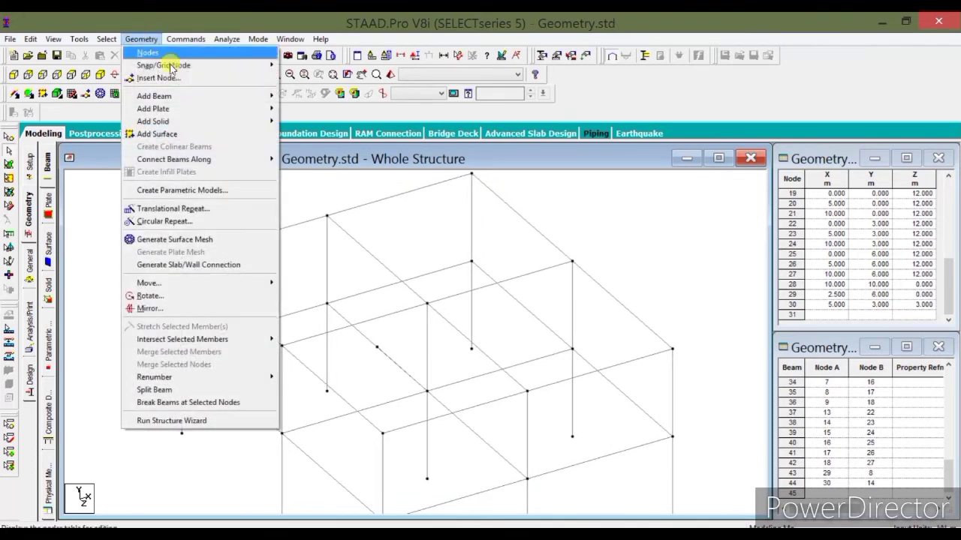
mouse_move(187, 110)
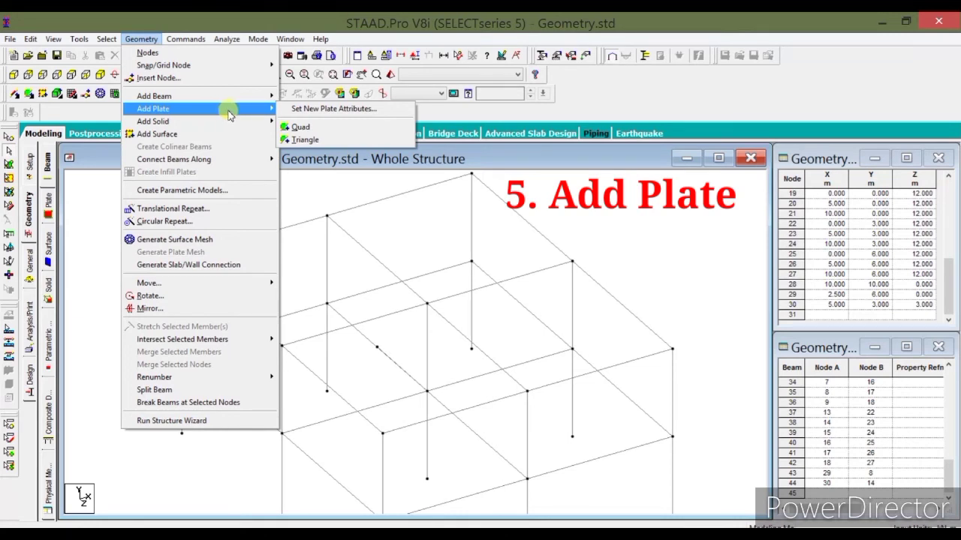
mouse_move(255, 101)
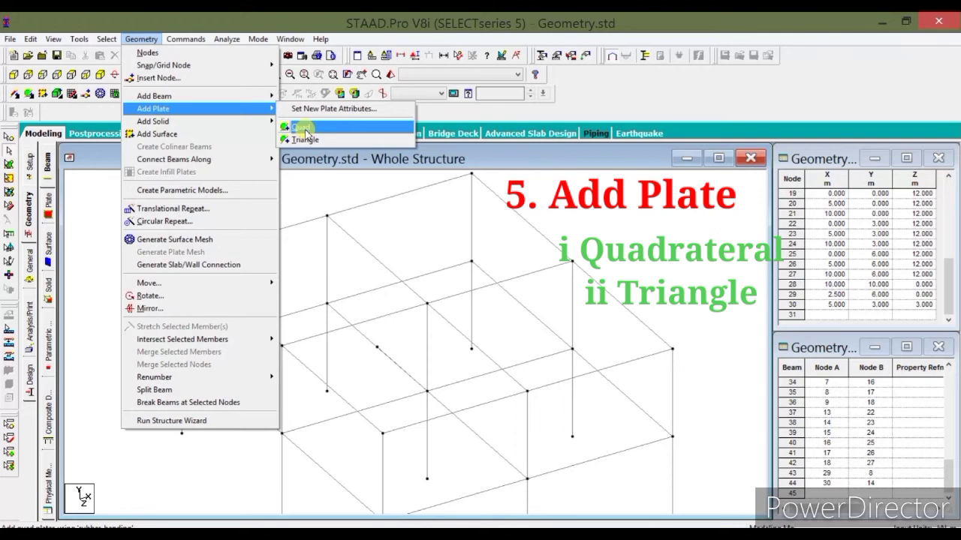
click(303, 128)
scroll(278, 257, down, 2)
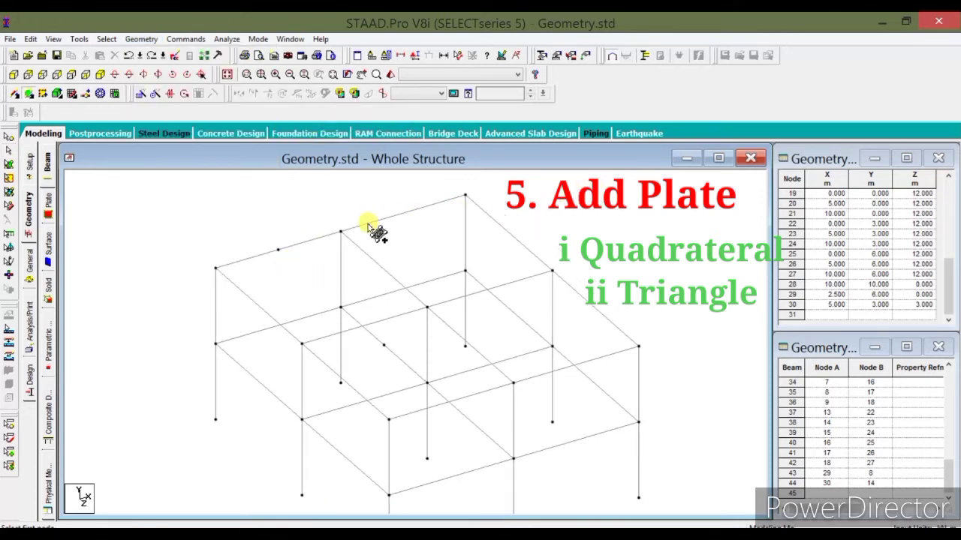
click(340, 231)
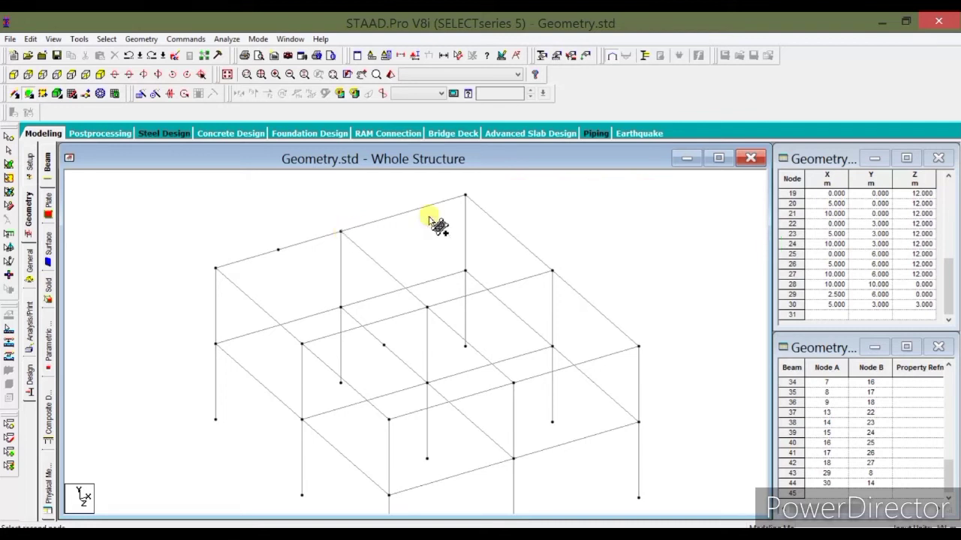
click(465, 195)
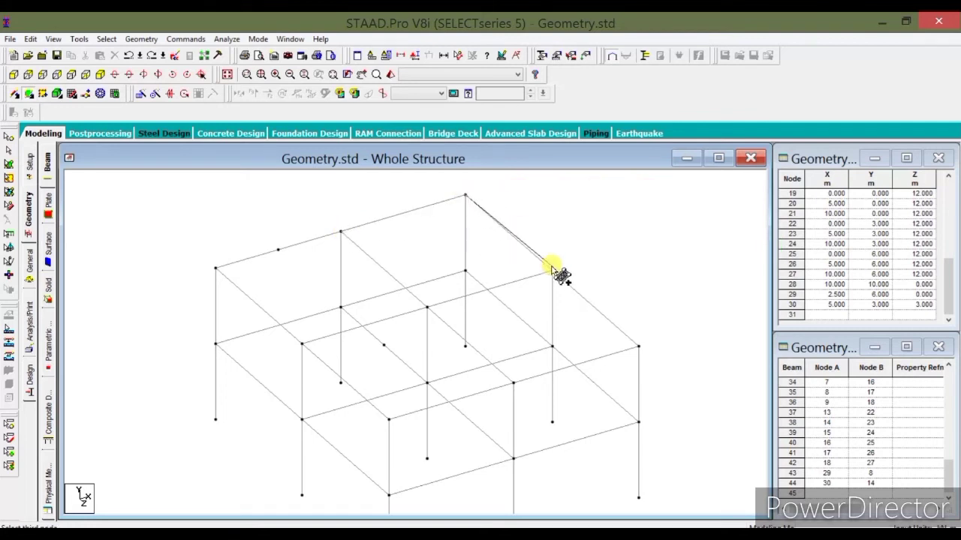
click(552, 272)
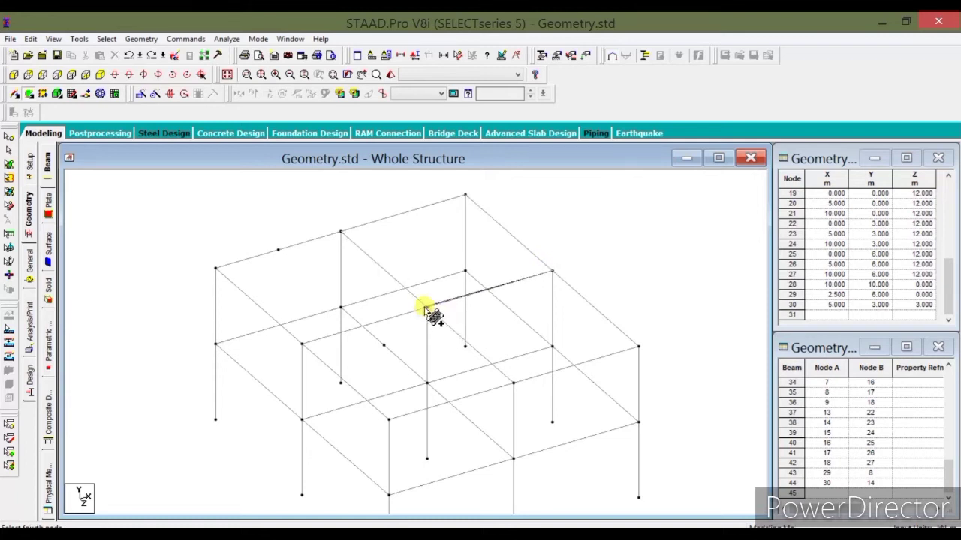
click(427, 307)
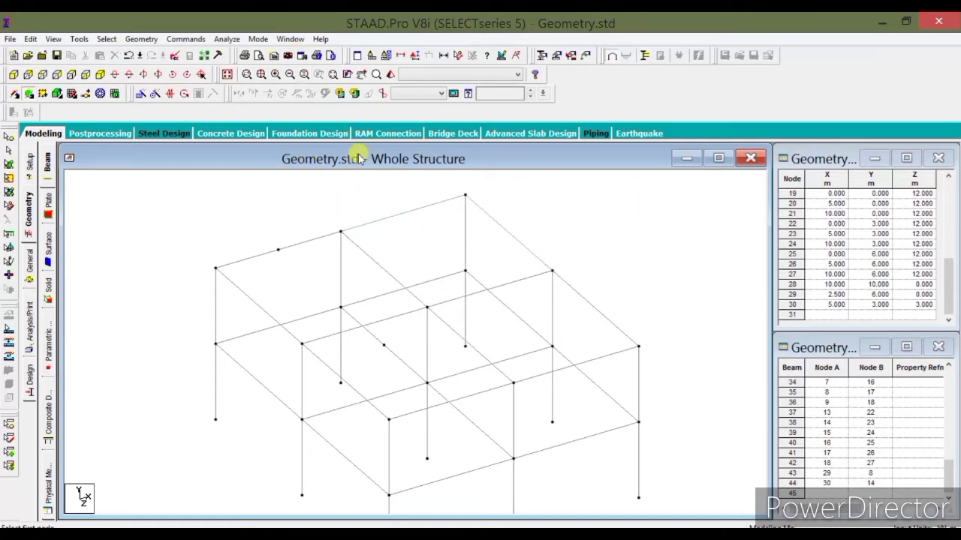
- Inspect the quadrilateral roof plate in the 3D rendered view, and close that view
click(390, 76)
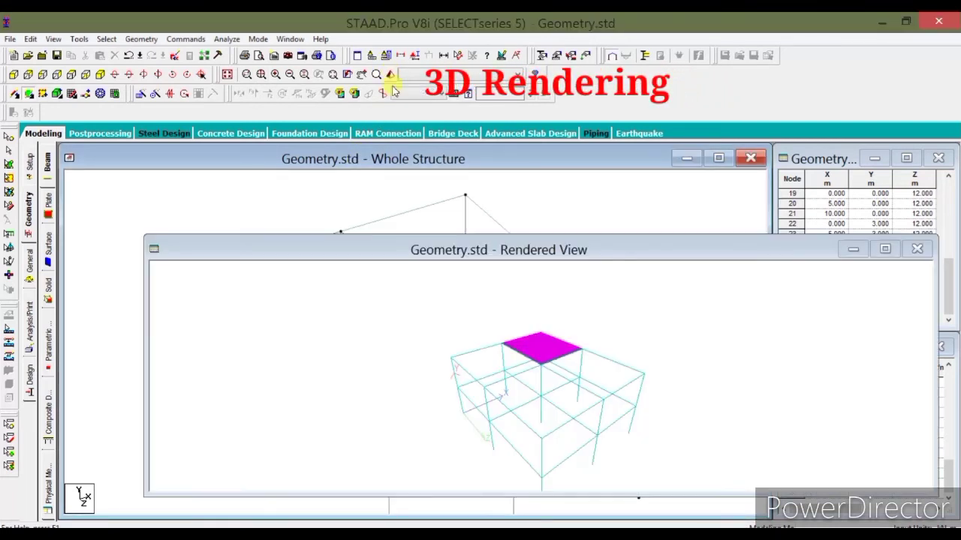
drag(588, 390, 567, 373)
click(916, 248)
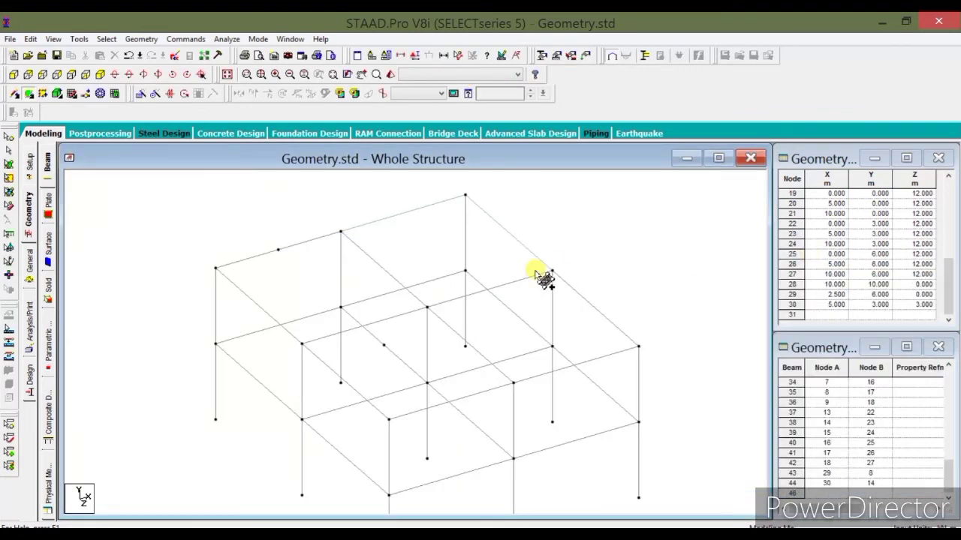
middle_drag(611, 253, 583, 278)
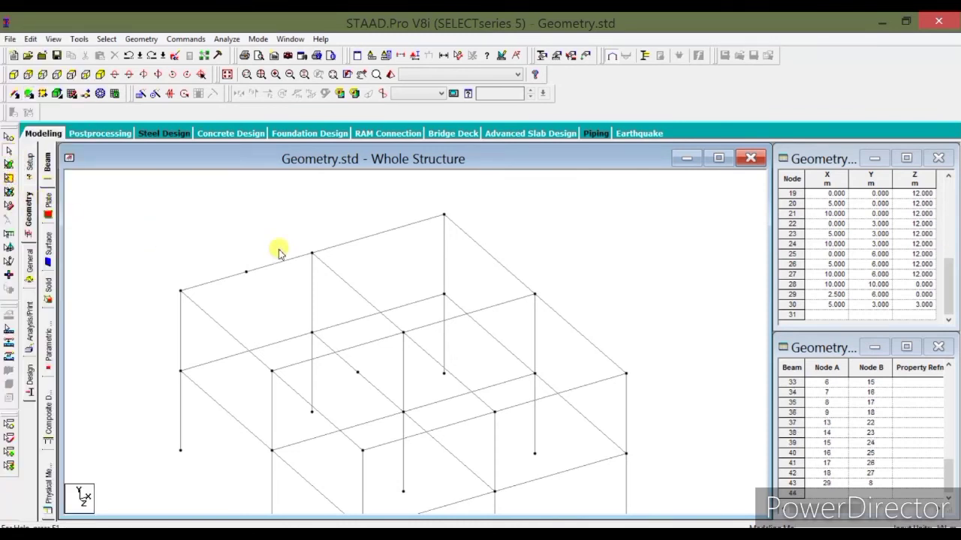
- Add a triangular plate on the roof between nodes 8, 9 and 18
click(154, 41)
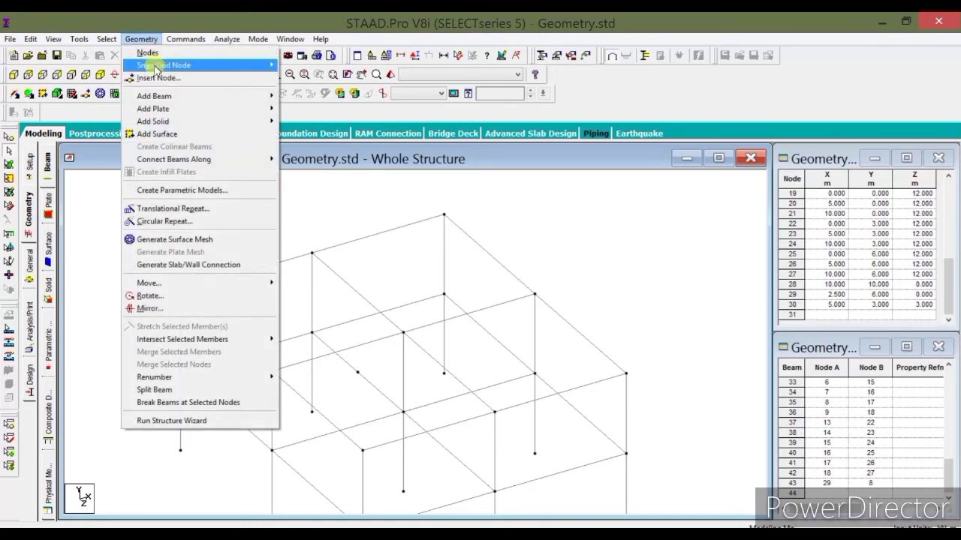
click(182, 98)
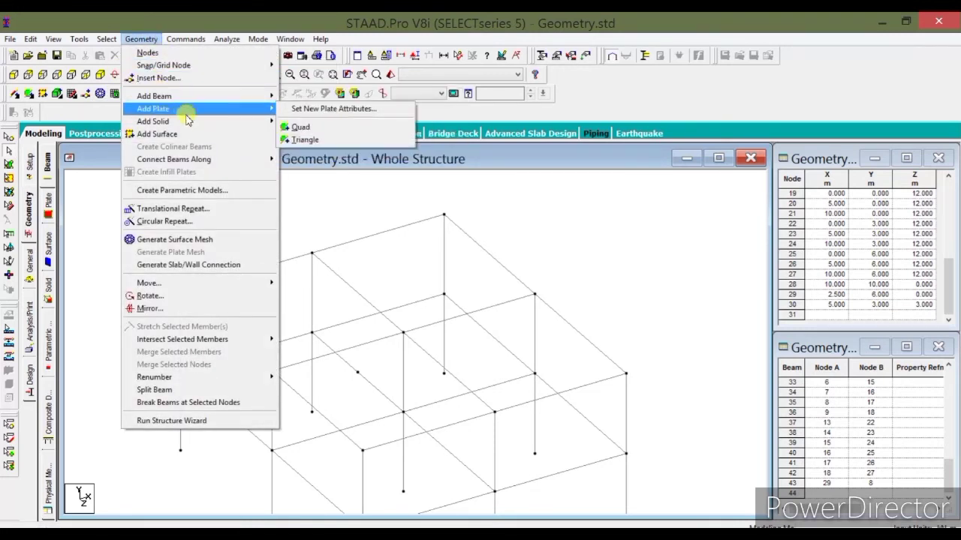
mouse_move(201, 122)
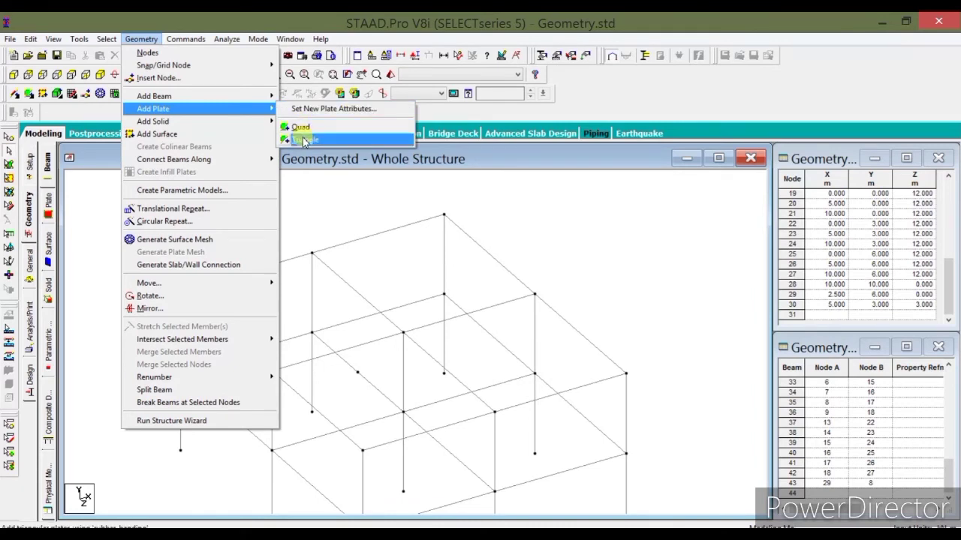
click(303, 141)
click(313, 252)
click(444, 216)
click(534, 293)
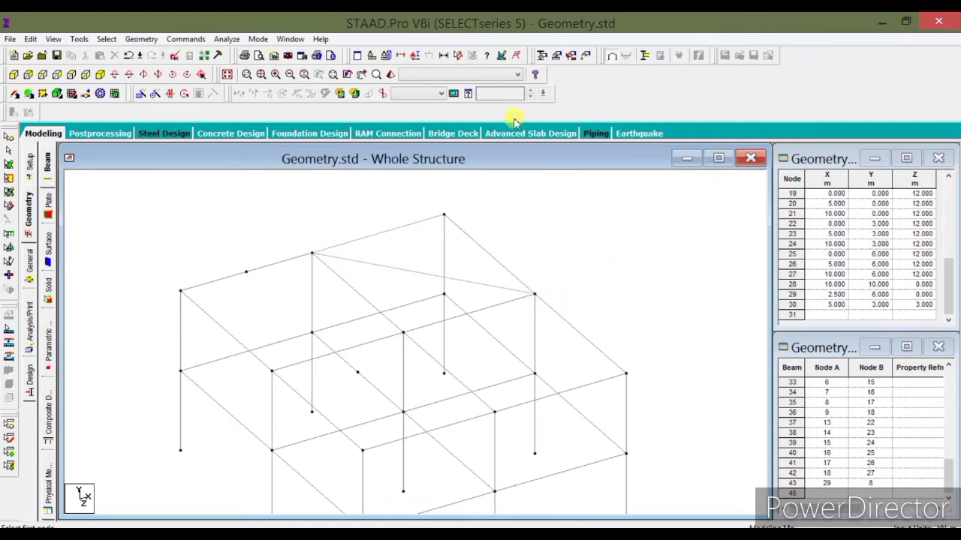
- Inspect the triangular roof plate in the 3D rendered view, and close that view
click(390, 76)
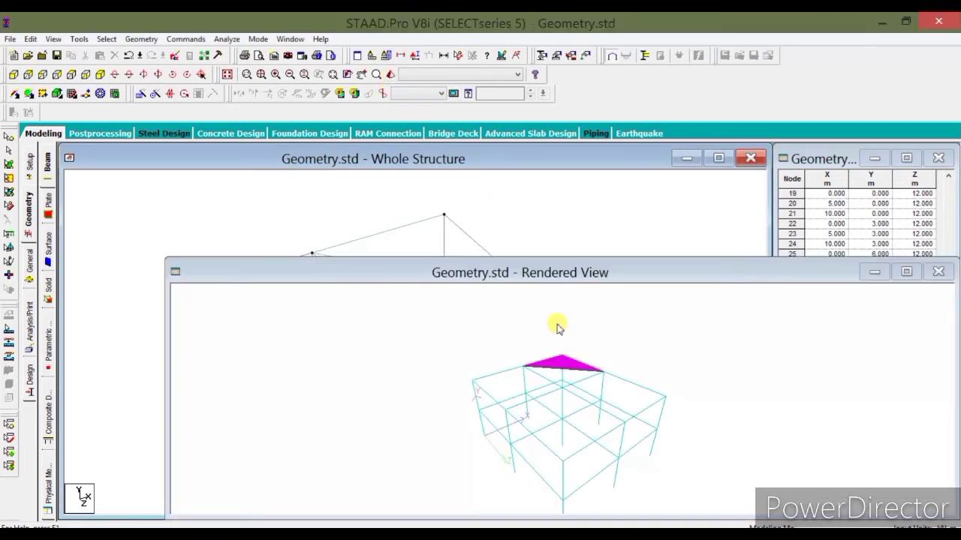
drag(701, 282, 428, 208)
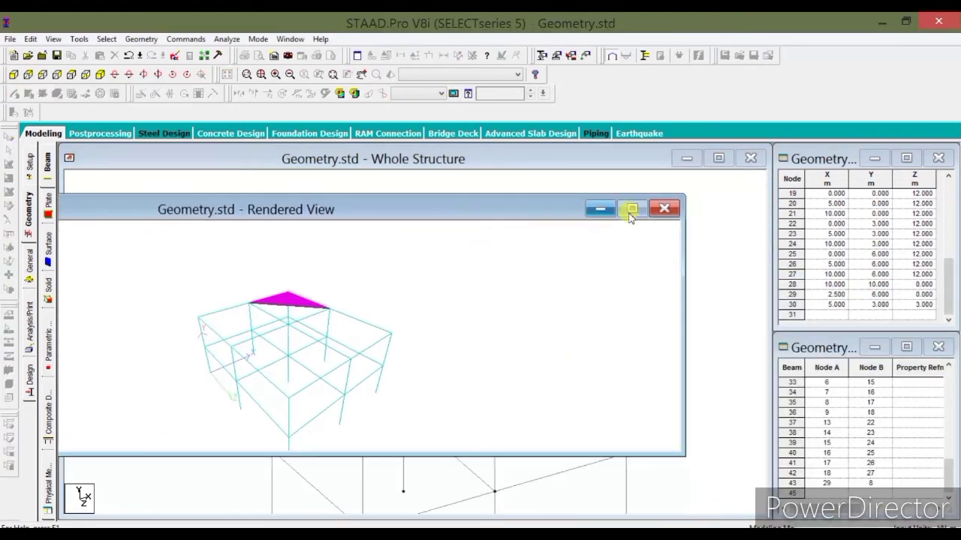
click(664, 209)
- Undo the triangular roof plate and check the frame in the 3D rendered view
key(ctrl+z)
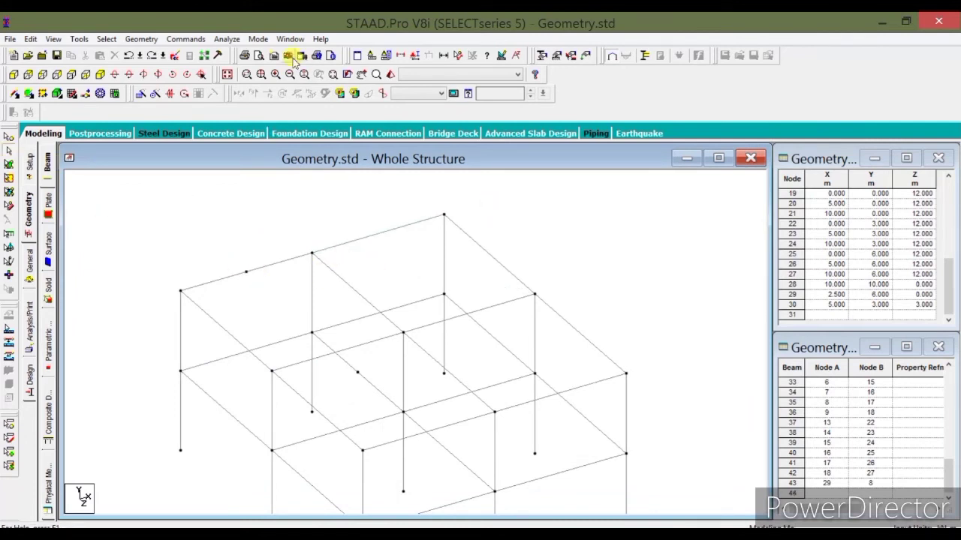
click(390, 75)
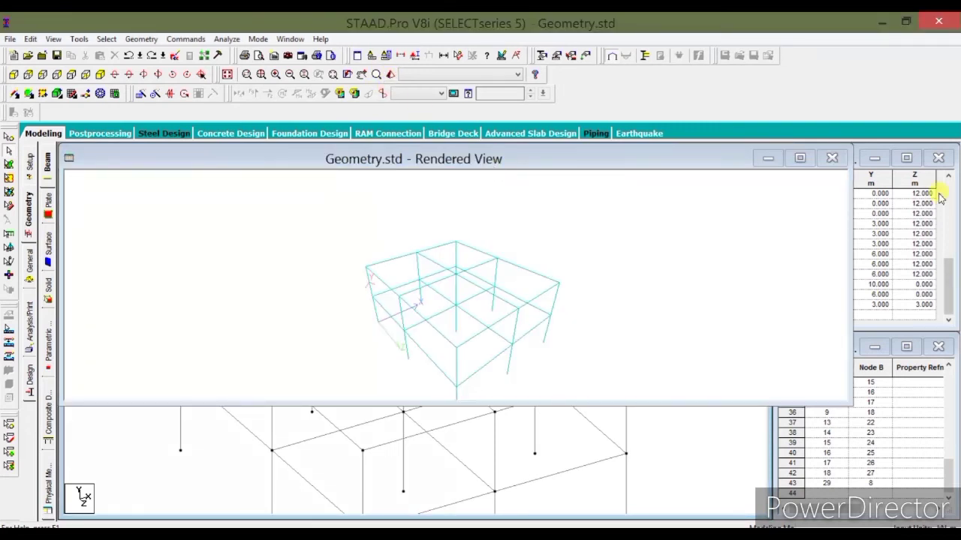
click(831, 157)
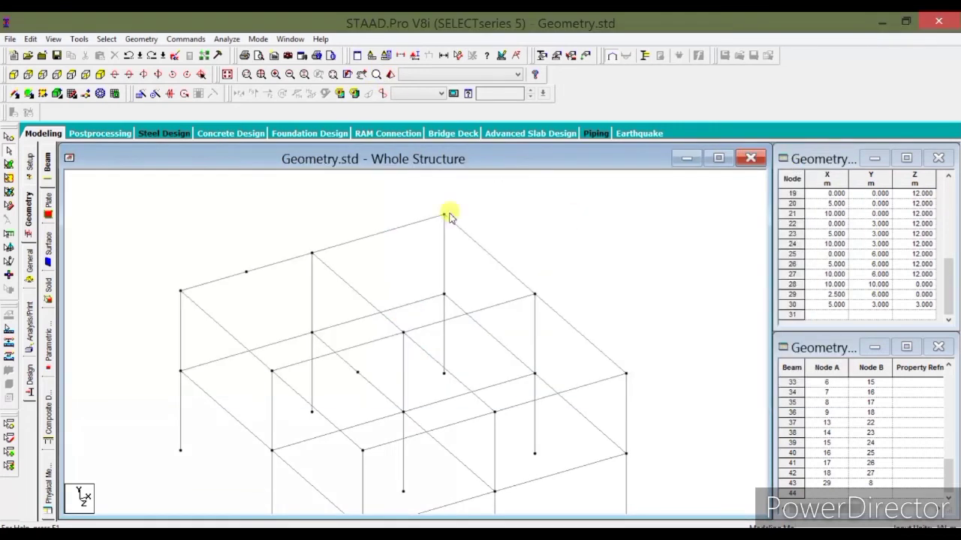
- Examine the element types offered by Add Solid, and the Add Surface and Connect Beams Along commands
click(144, 40)
mouse_move(161, 96)
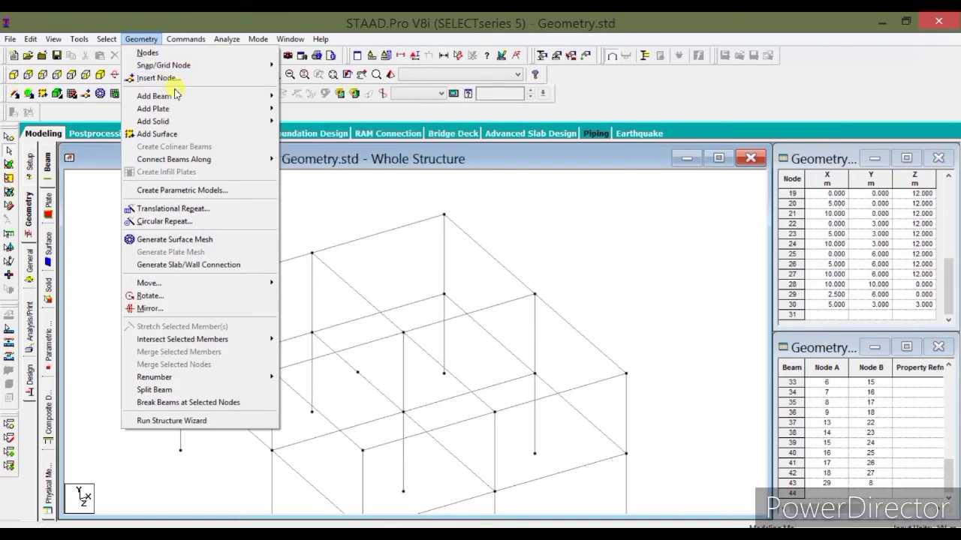
mouse_move(178, 111)
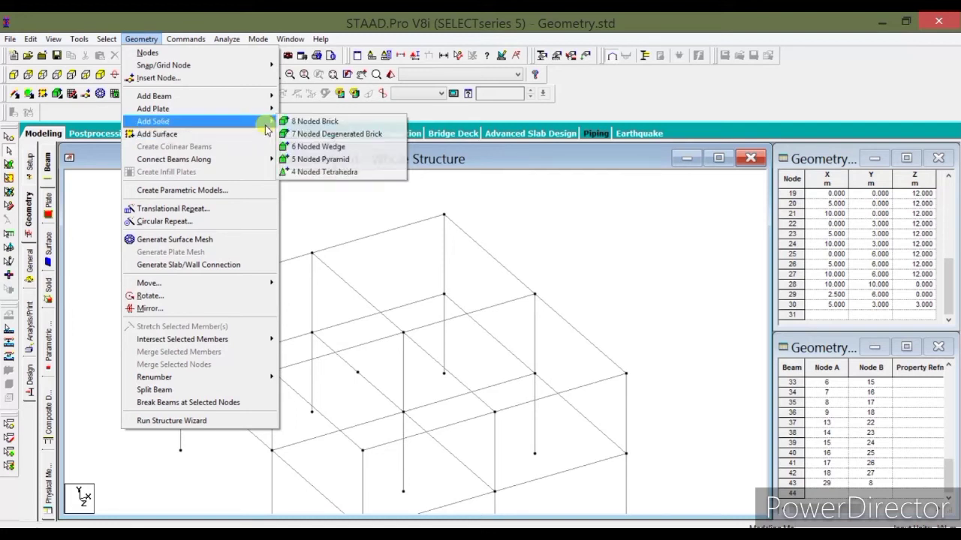
mouse_move(258, 121)
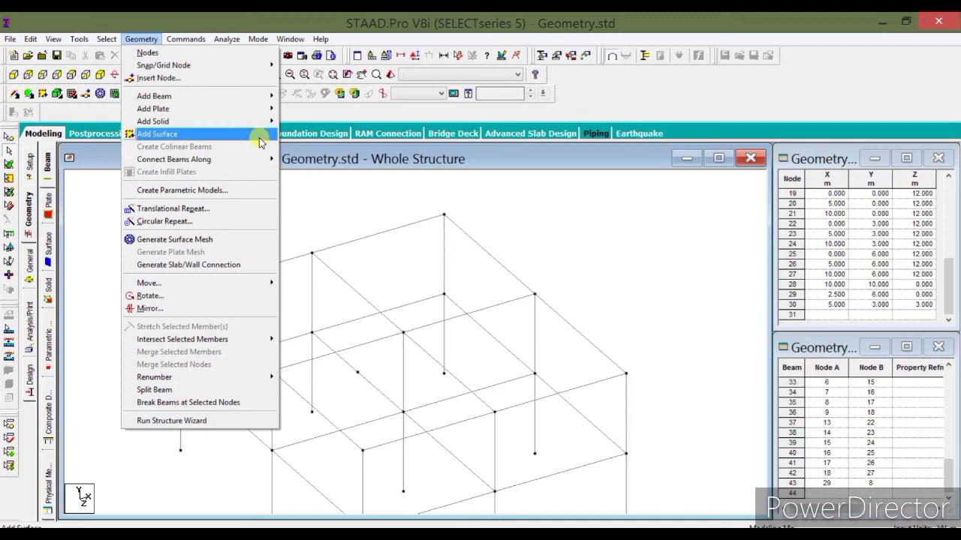
mouse_move(256, 163)
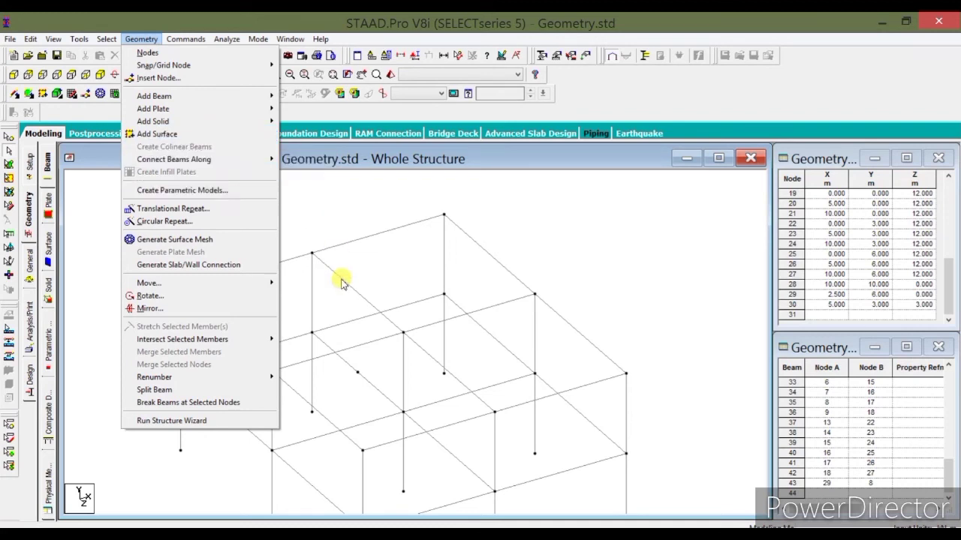
click(583, 270)
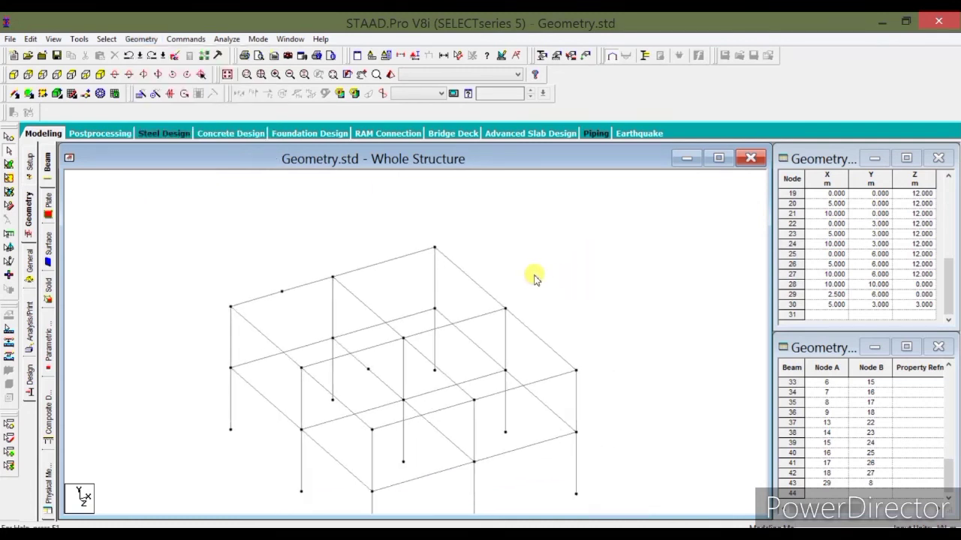
click(141, 39)
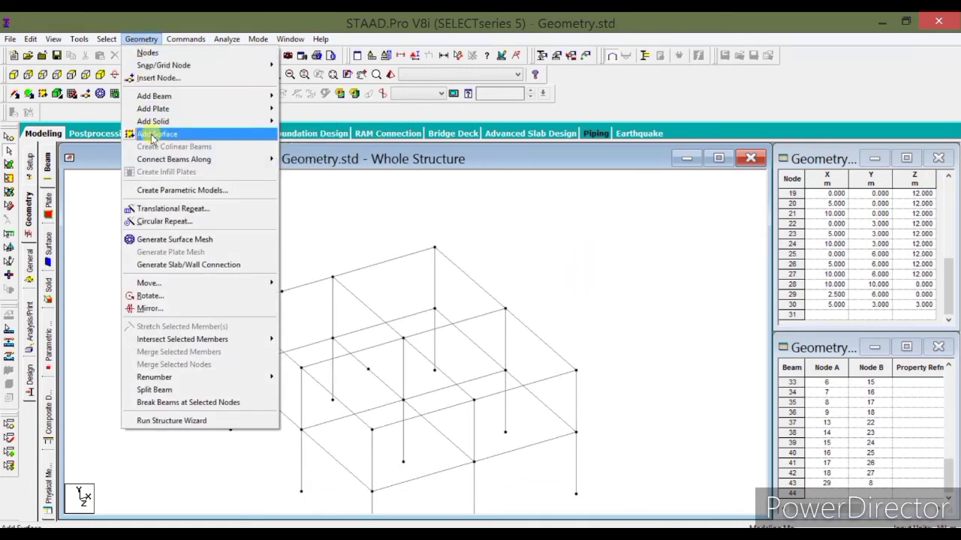
mouse_move(193, 163)
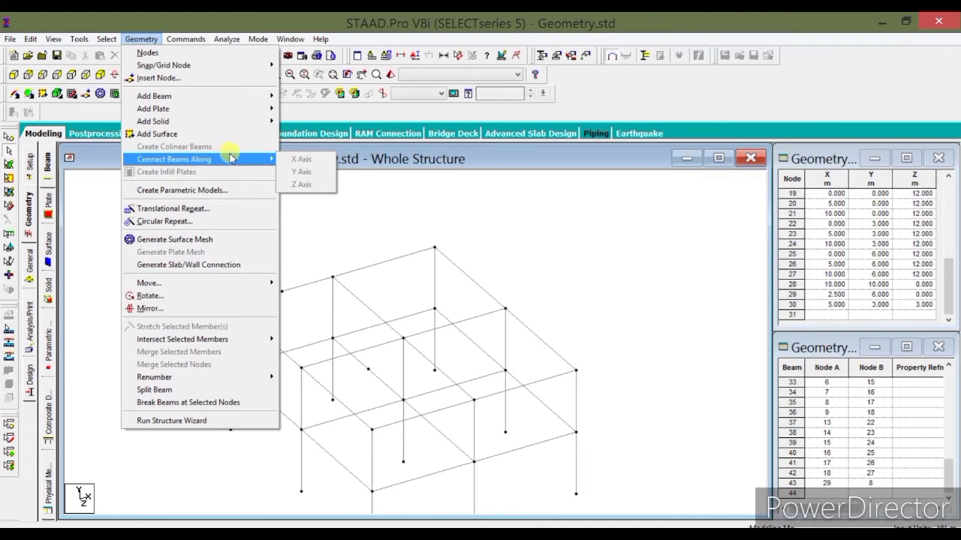
click(560, 240)
- Select the whole bay frame and delete all its beams together with the nodes attached to them
drag(572, 229, 392, 311)
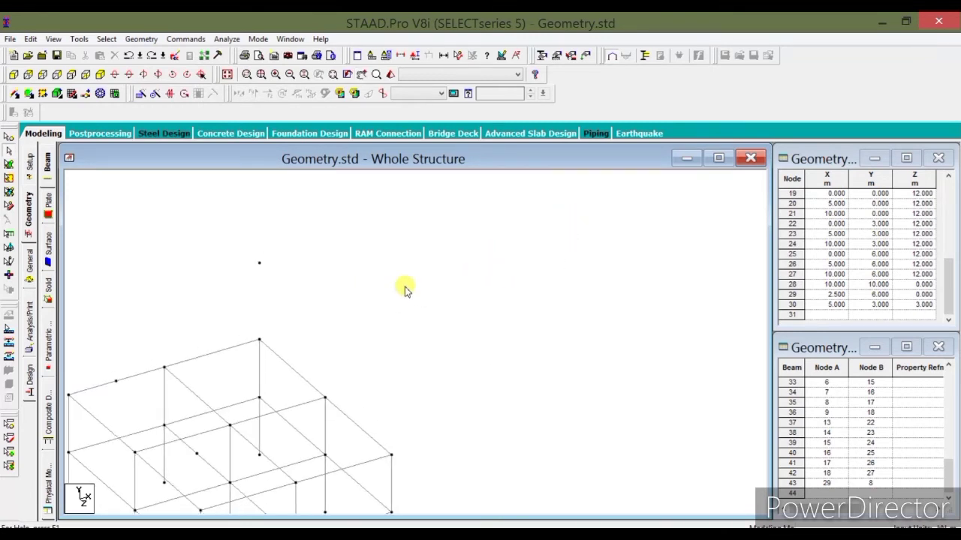
middle_drag(436, 323, 547, 235)
drag(180, 195, 571, 492)
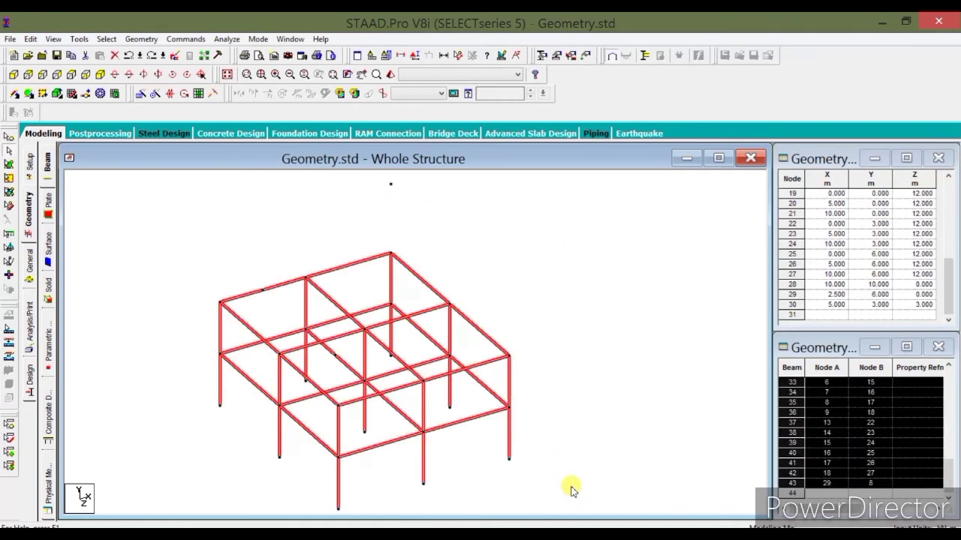
key(Delete)
click(526, 310)
click(522, 310)
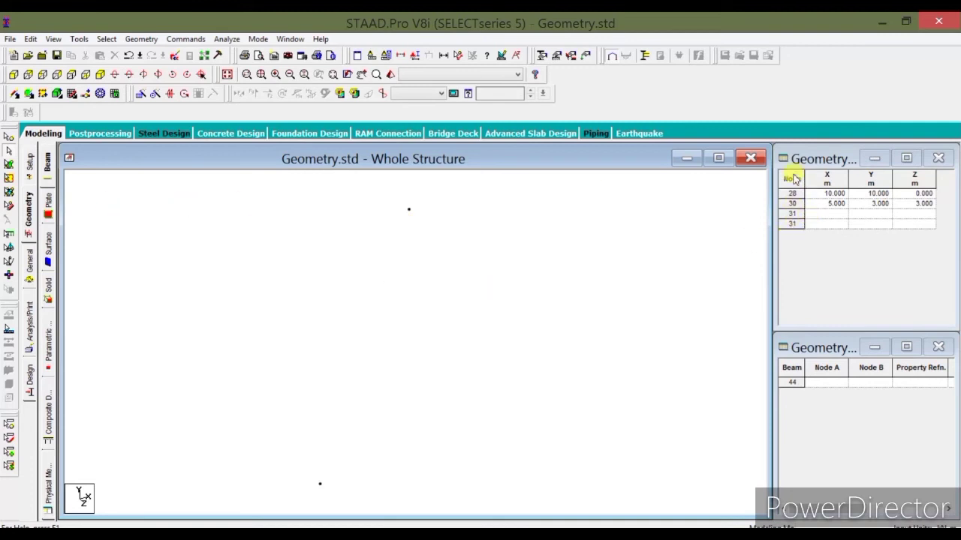
click(140, 94)
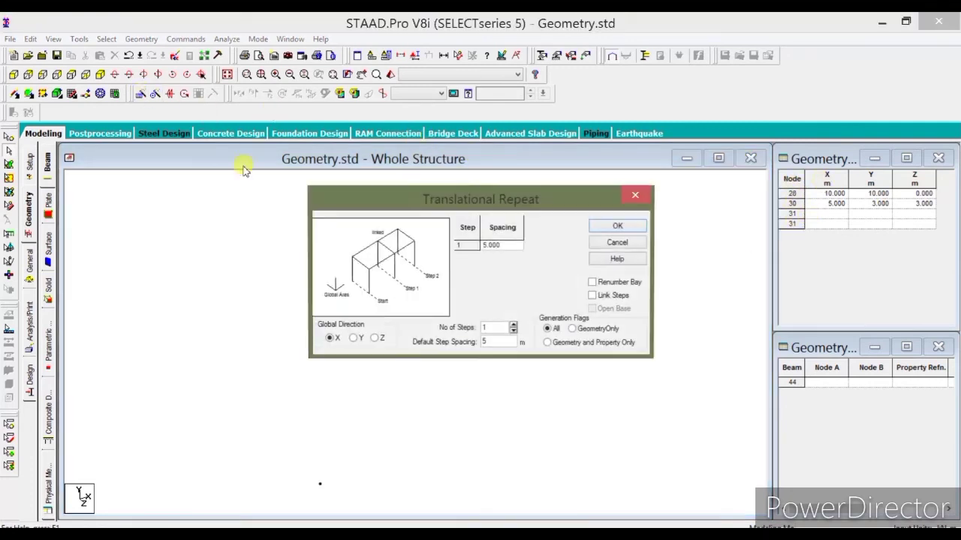
click(635, 196)
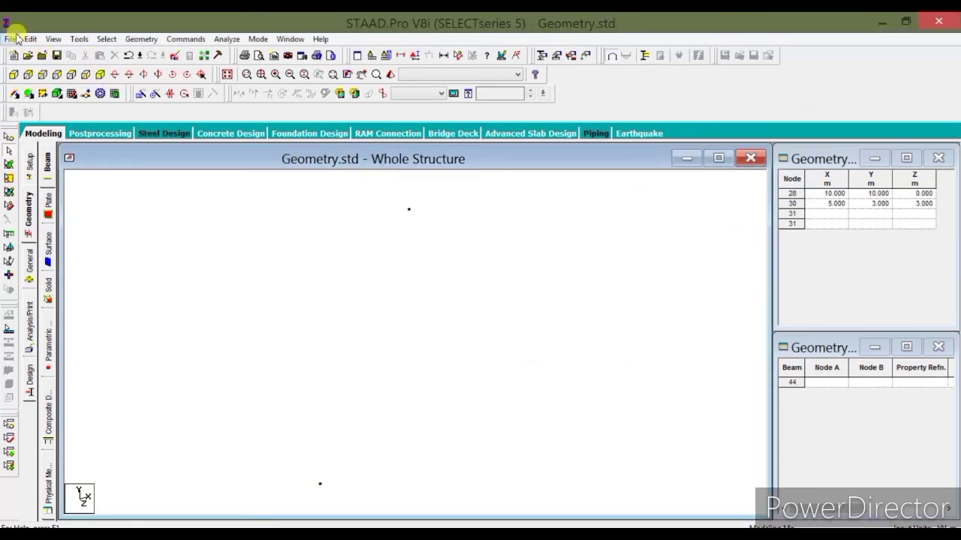
click(556, 310)
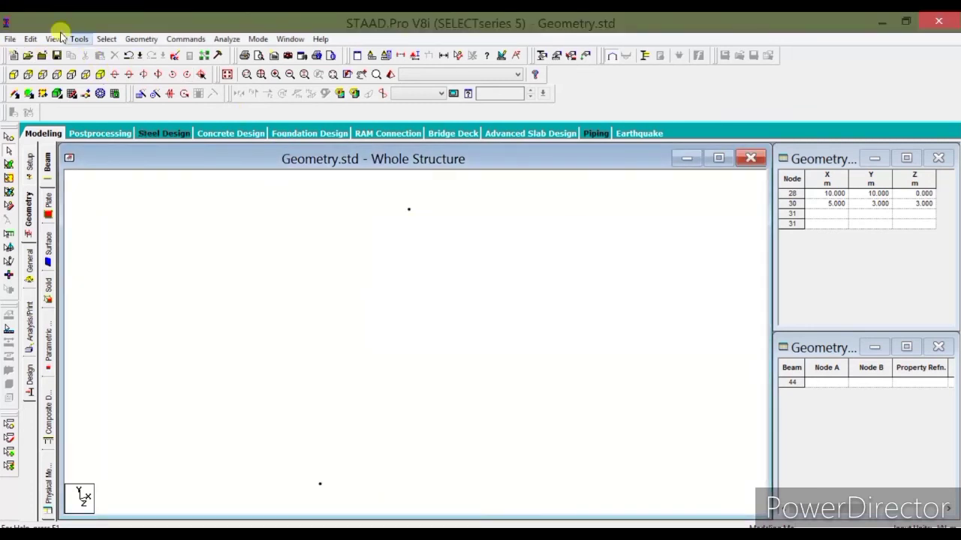
- Save the model, start a new file named Structure2 in meters and kilonewtons, overwriting the existing file, and dismiss the snap grid
click(8, 39)
click(30, 53)
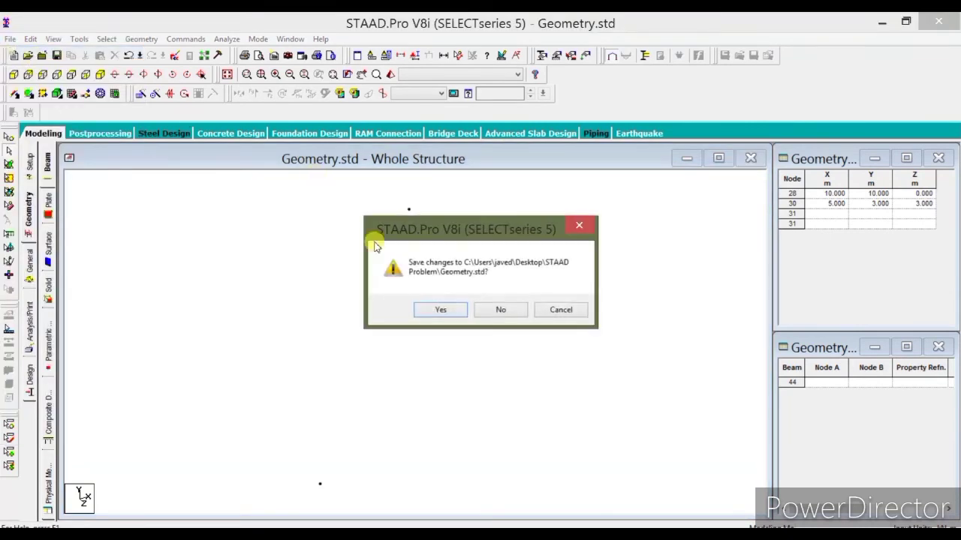
click(422, 310)
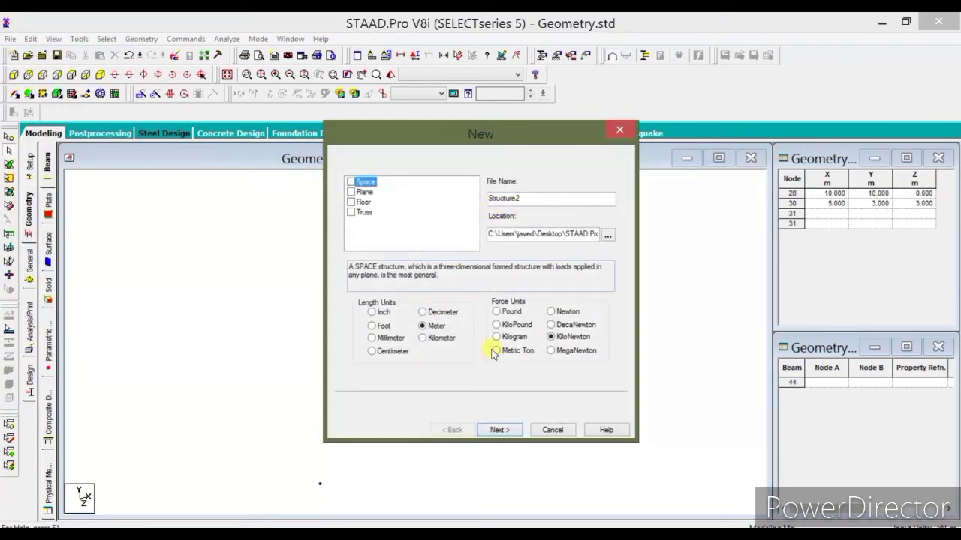
click(497, 429)
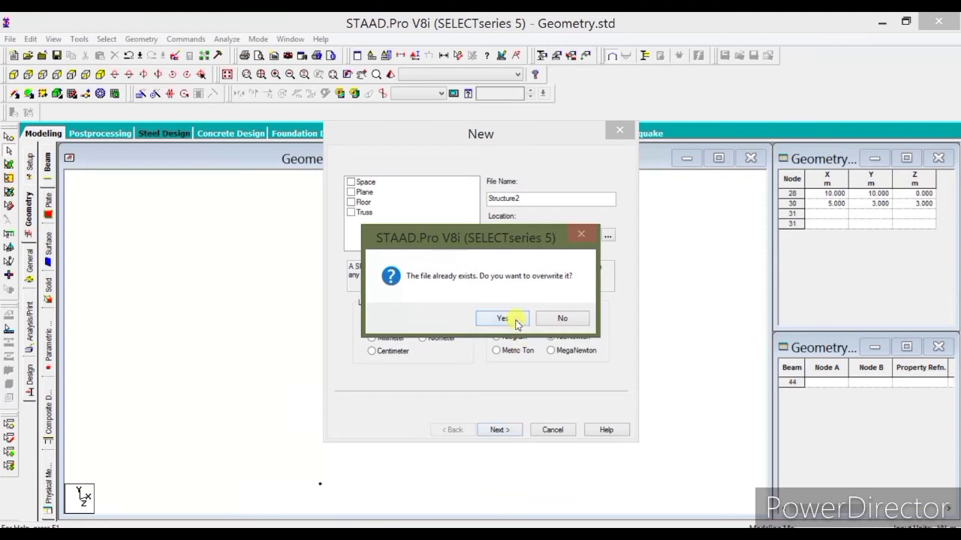
click(501, 318)
click(497, 429)
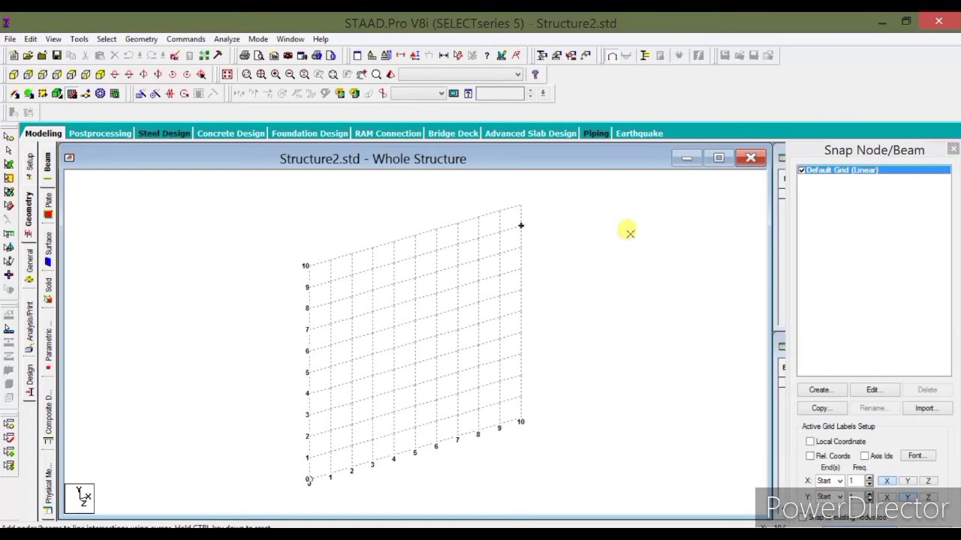
click(72, 94)
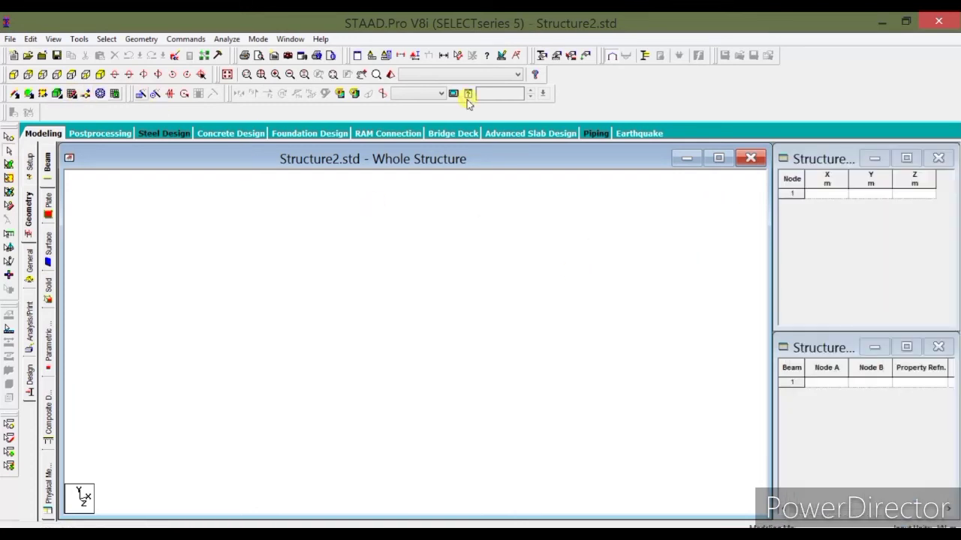
- Add the first two nodes at coordinates 0, 0, 0 and 6, 0, 0 m
click(832, 195)
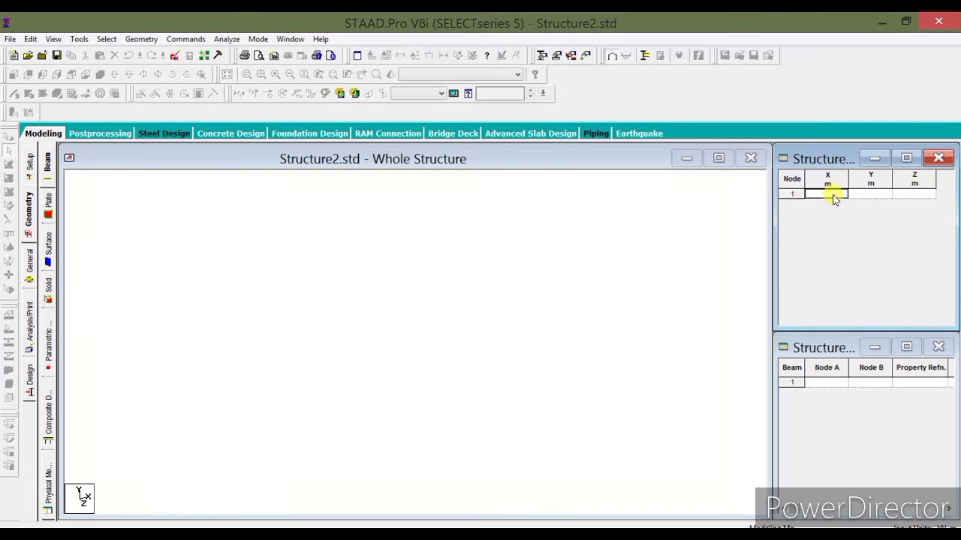
text(0)
key(Return)
key(Return)
click(833, 204)
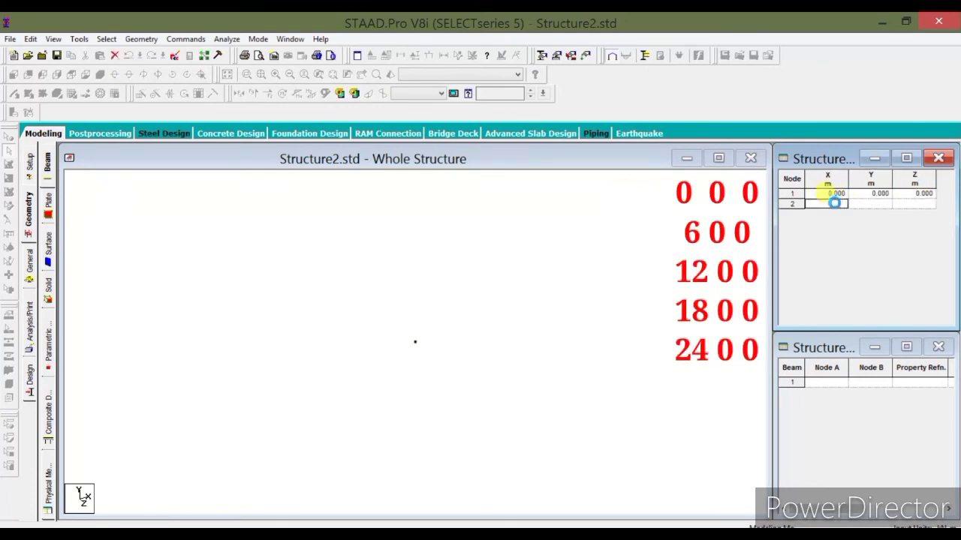
text(6)
key(Return)
key(Return)
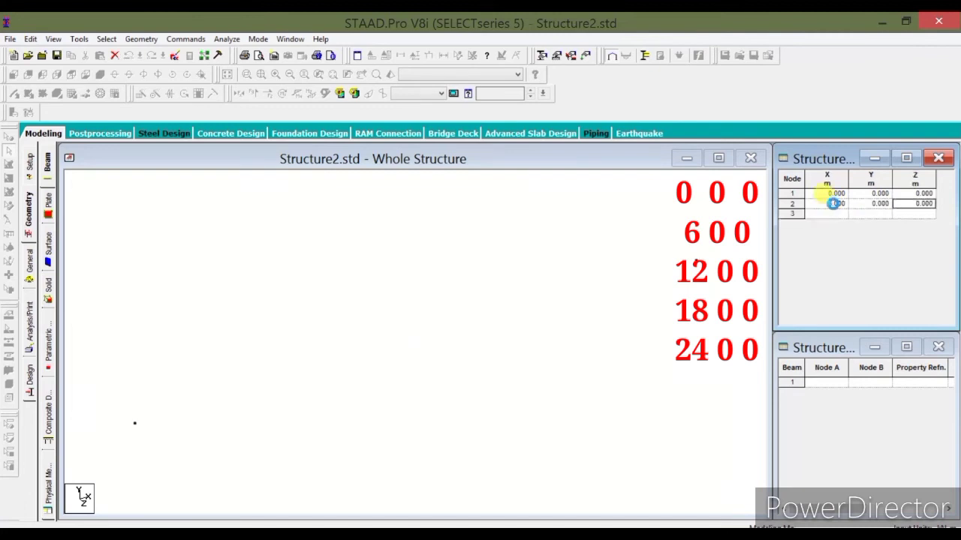
- Add the third node of the row at coordinates 12, 0, 0 m
click(515, 316)
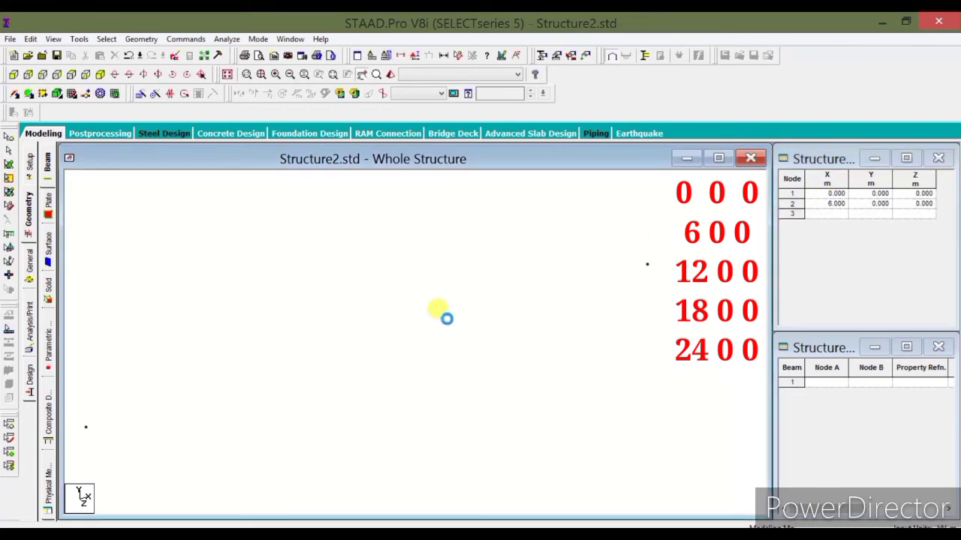
scroll(548, 320, down, 4)
middle_drag(457, 310, 380, 348)
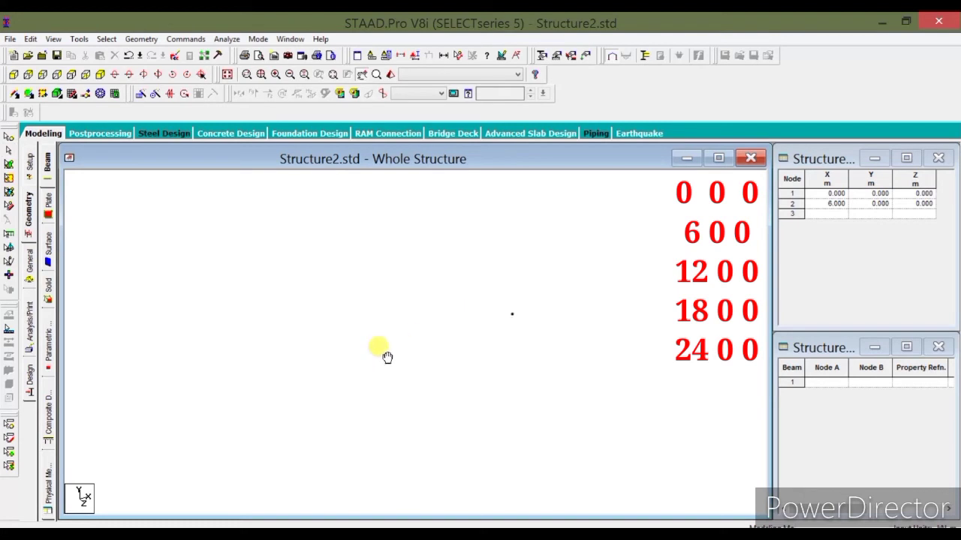
click(833, 216)
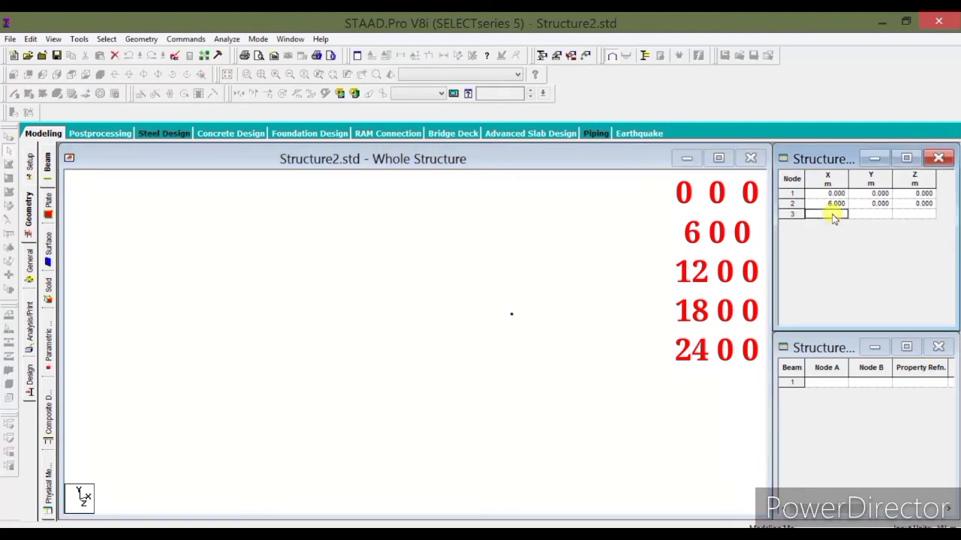
text(12)
key(Return)
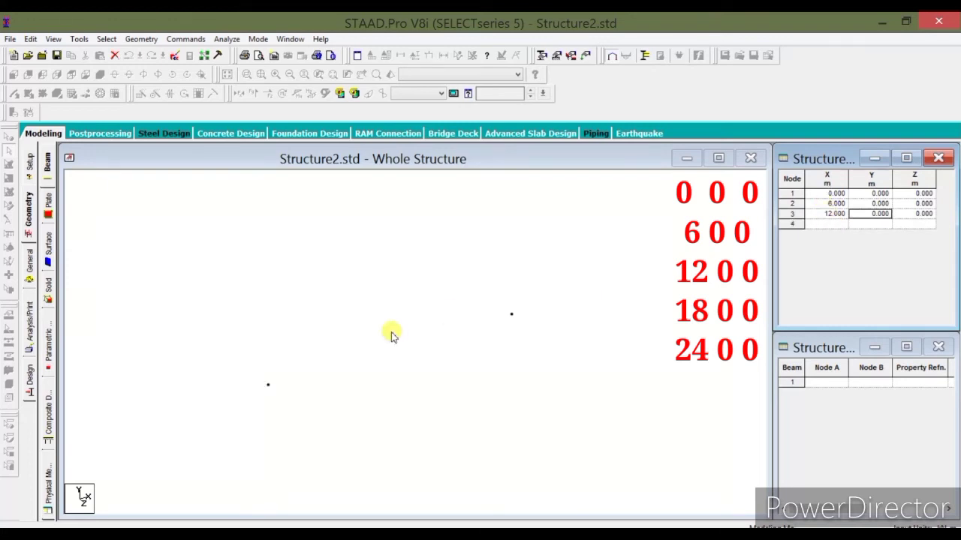
- Extend the row with nodes at coordinates 18, 0, 0 and 24, 0, 0 m
click(425, 368)
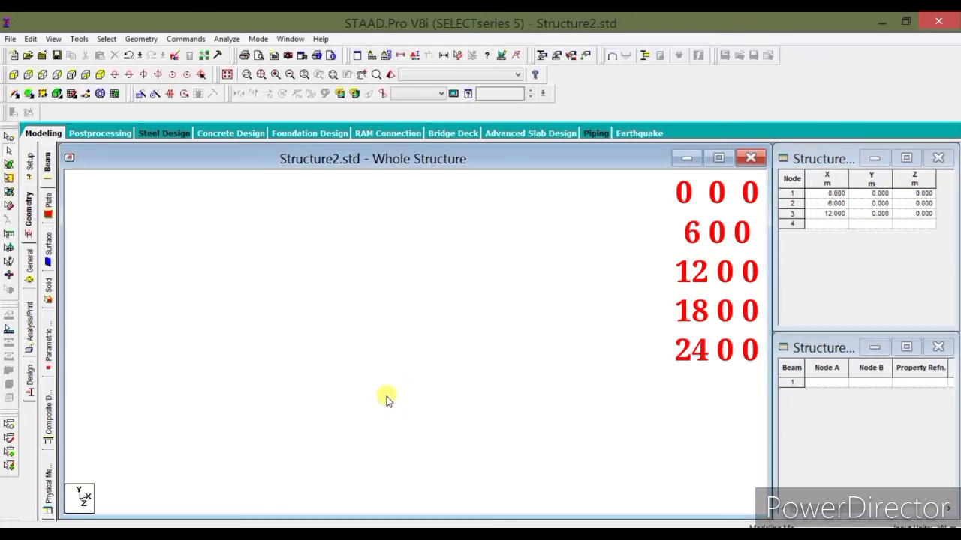
click(829, 223)
text(18)
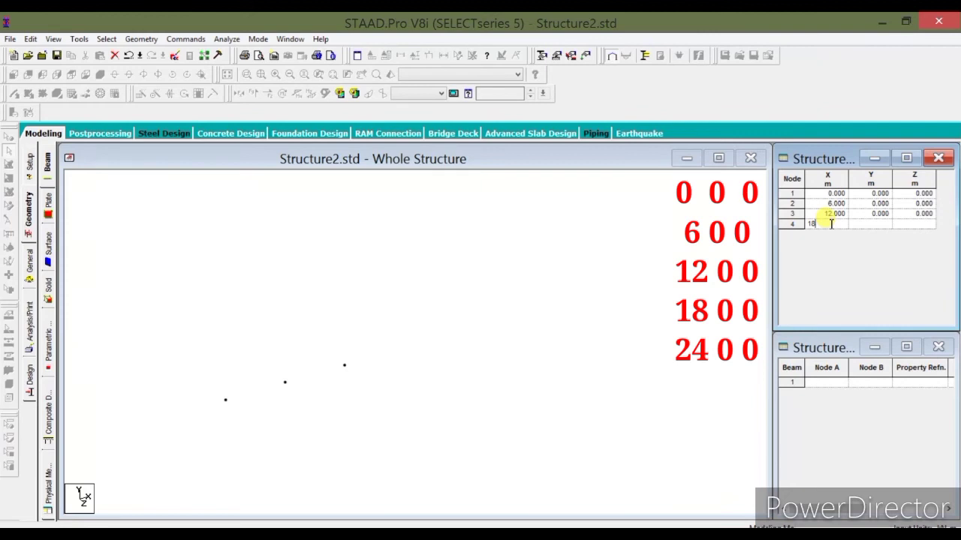
key(Tab)
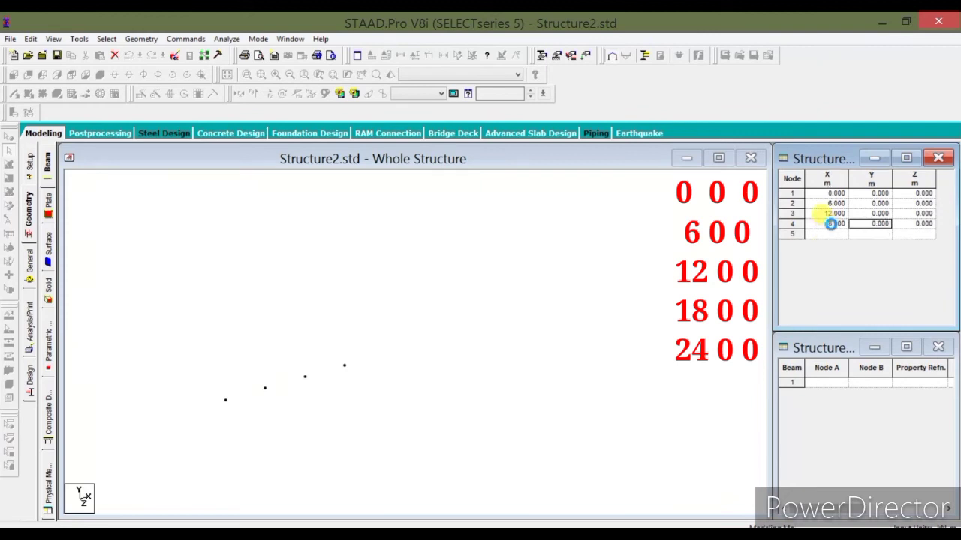
click(830, 235)
text(2)
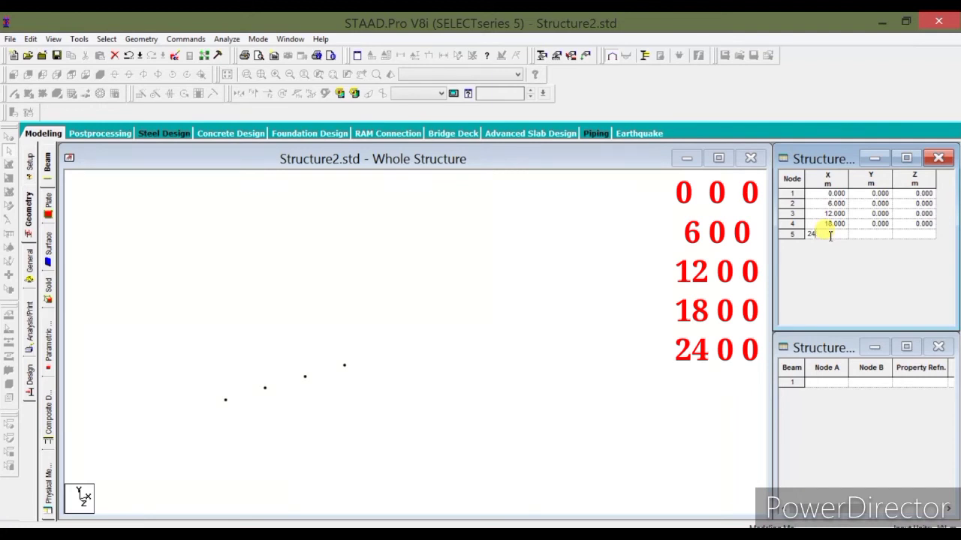
text(4)
key(Tab)
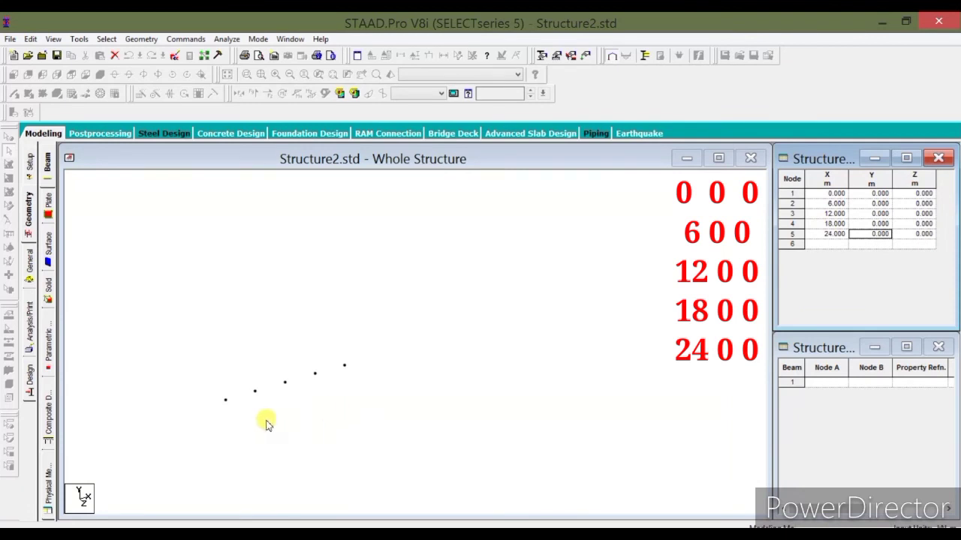
- Start a second row with a node at coordinates 0, 0, 6 m
click(830, 245)
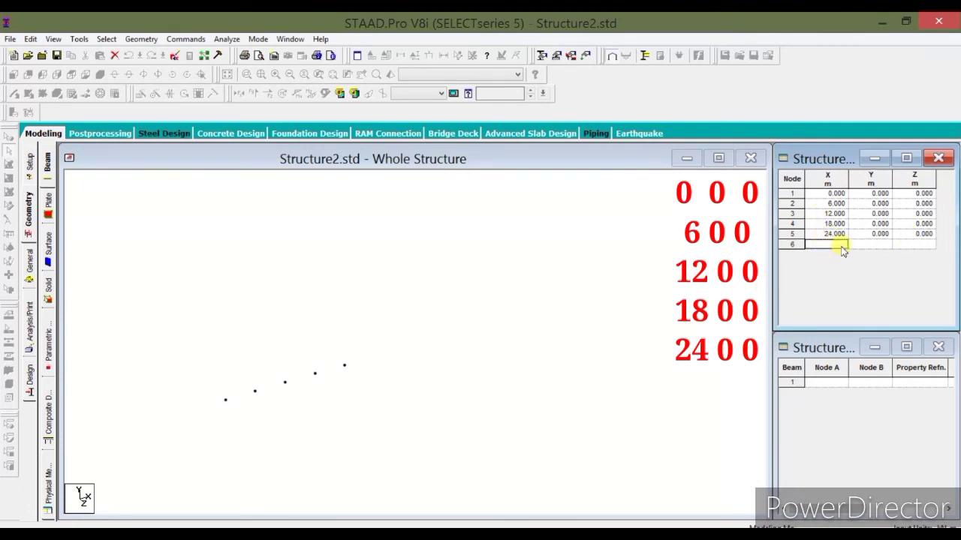
text(0)
key(Tab)
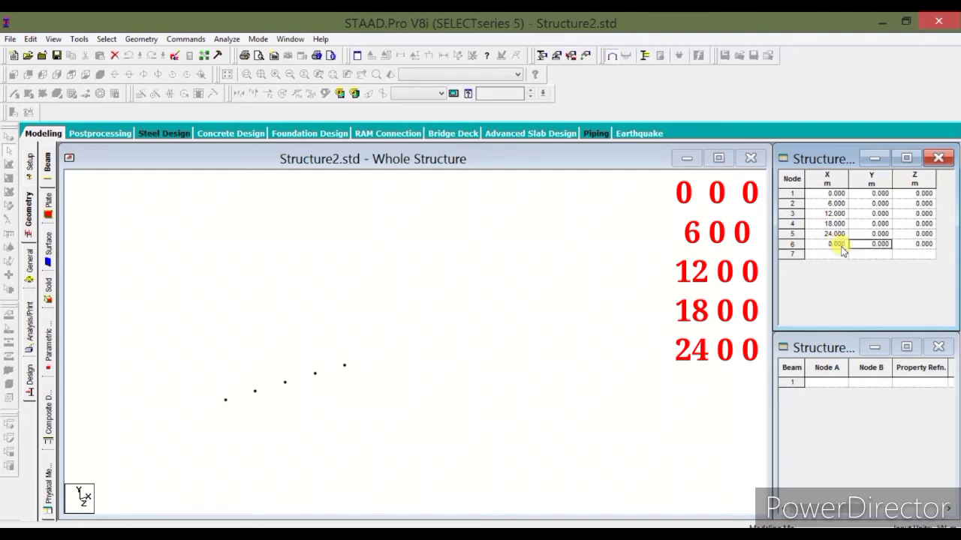
text(6)
key(BackSpace)
key(Tab)
text(6)
key(Tab)
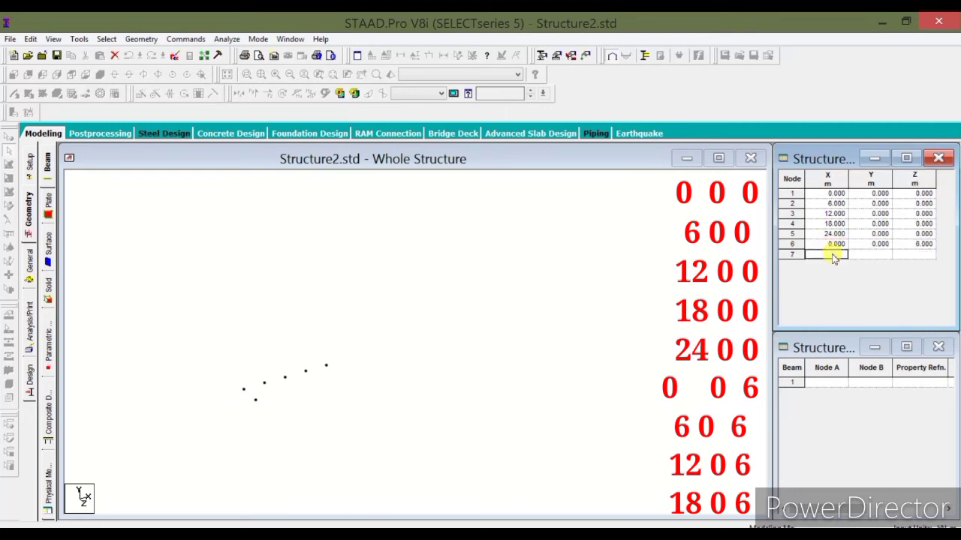
- Add the second row's next node at coordinates 6, 0, 6 m
text(6)
key(Tab)
key(Tab)
text(6)
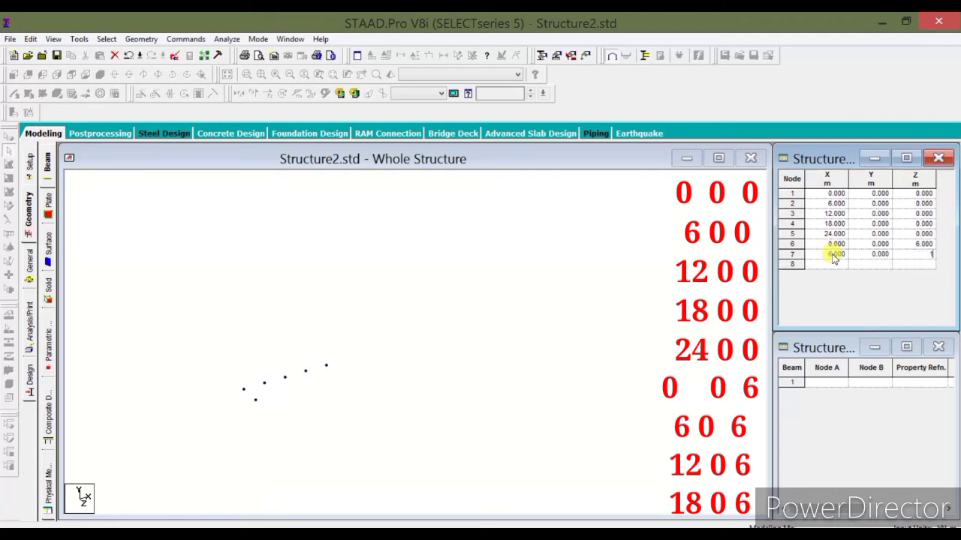
key(Tab)
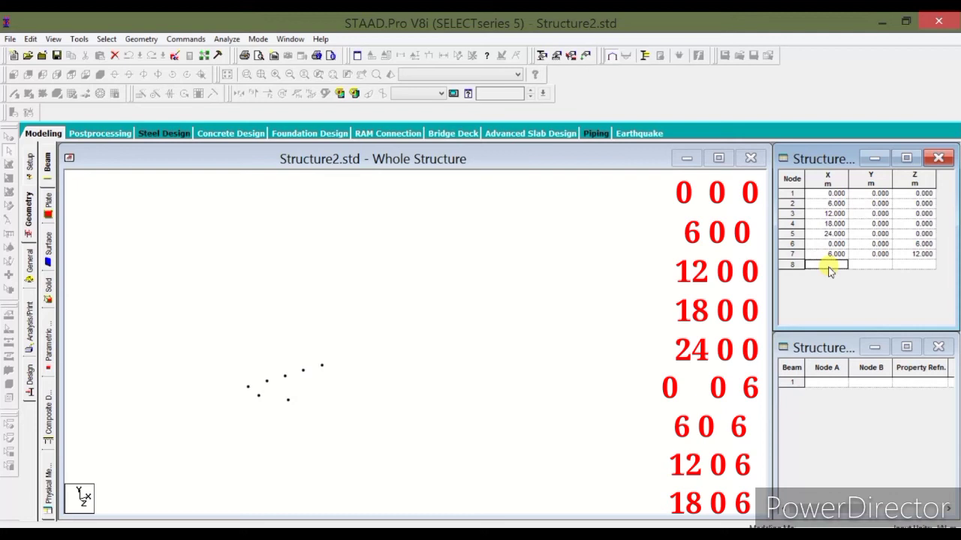
double_click(917, 254)
drag(925, 253, 944, 257)
text(6)
- Add the second row's third node at coordinates 12, 0, 6 m
click(832, 265)
text(6)
key(Tab)
key(Tab)
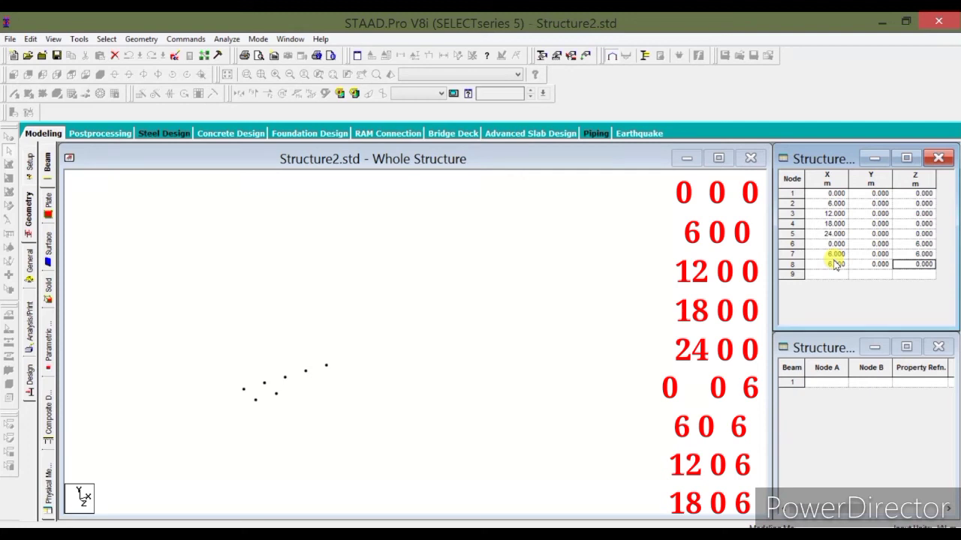
key(shift+Tab)
key(shift+Tab)
text(12)
key(Tab)
key(Tab)
text(6)
click(828, 274)
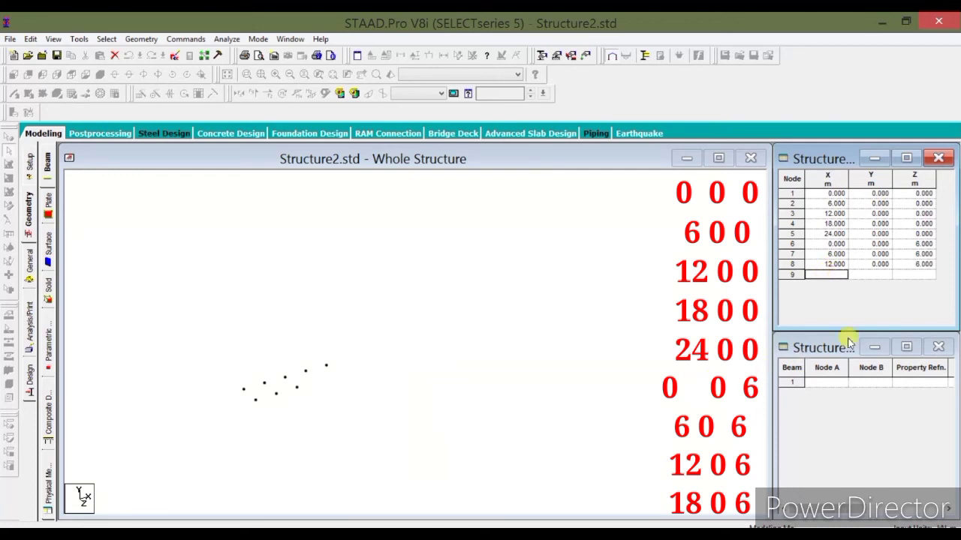
click(236, 398)
scroll(324, 352, up, 6)
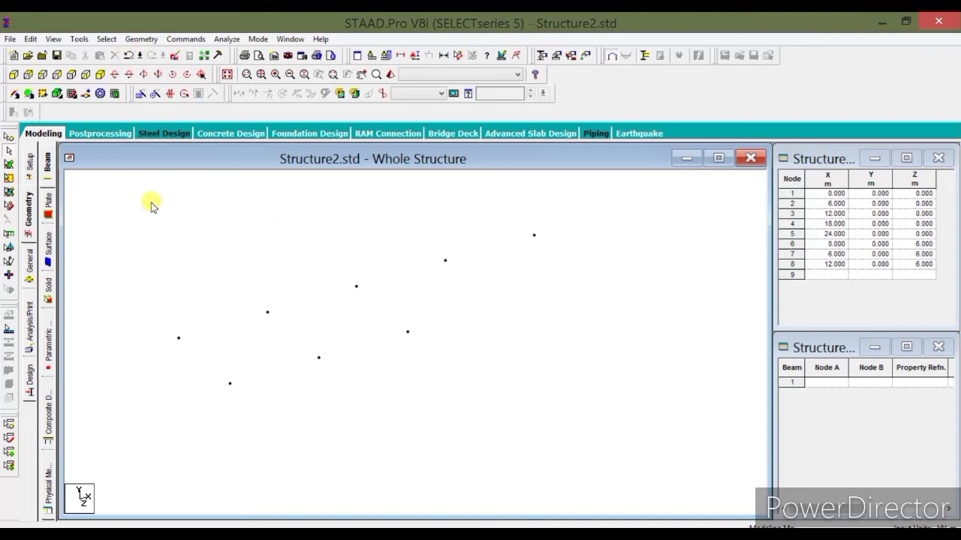
click(8, 139)
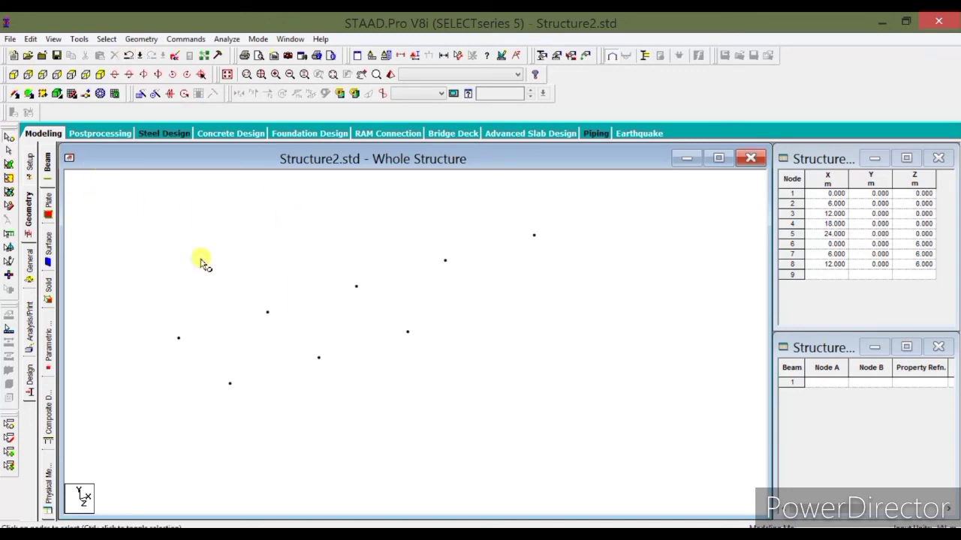
drag(121, 205, 629, 486)
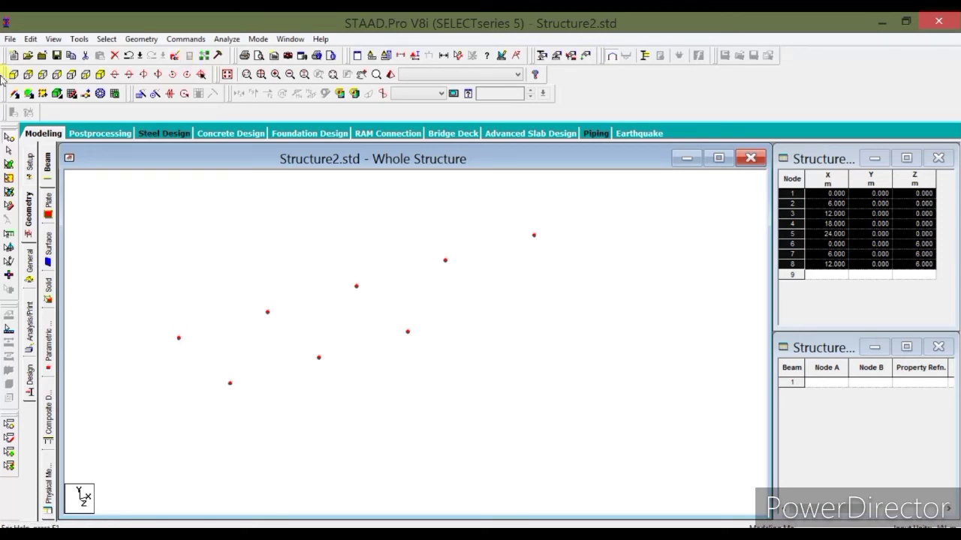
click(217, 281)
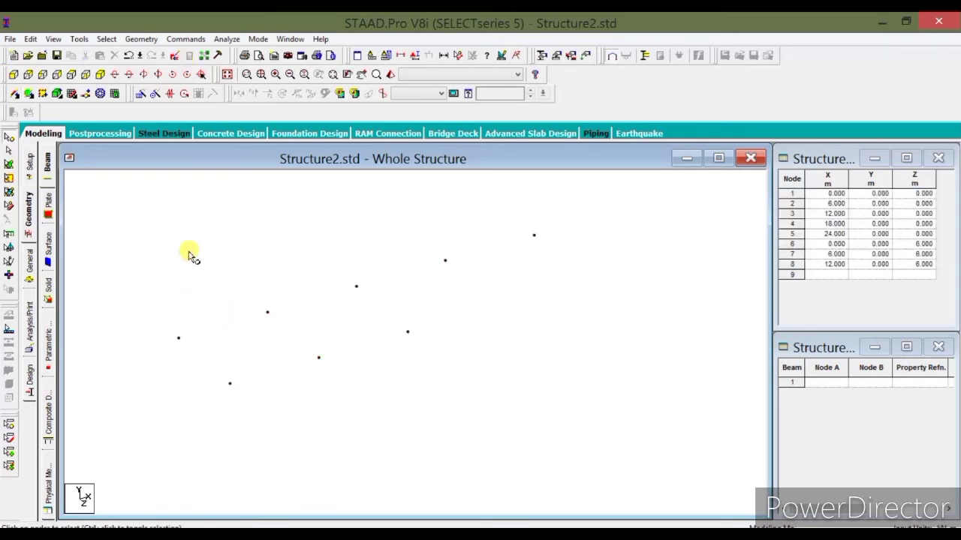
- Try connecting the first two nodes of the Z = 0 row with a single beam, and undo it
click(15, 95)
drag(179, 337, 270, 313)
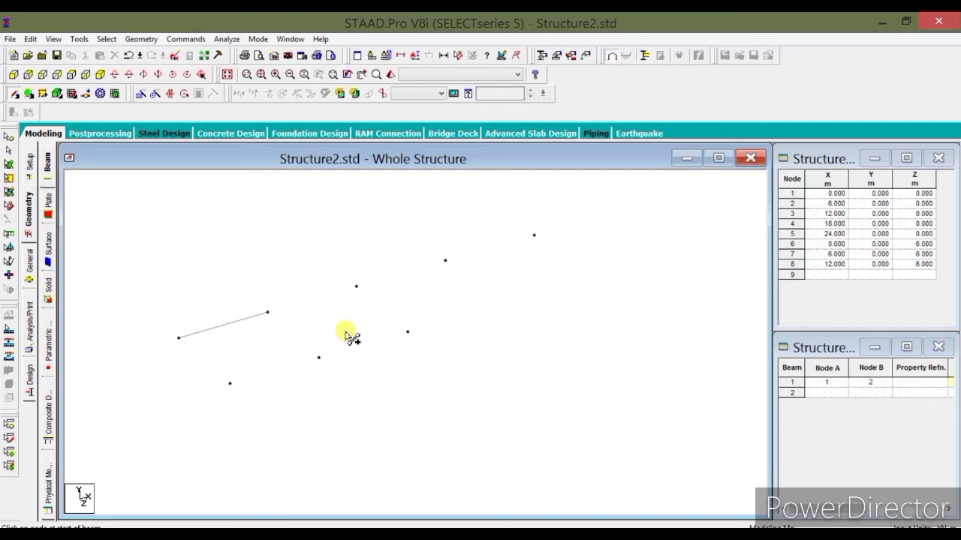
key(ctrl+z)
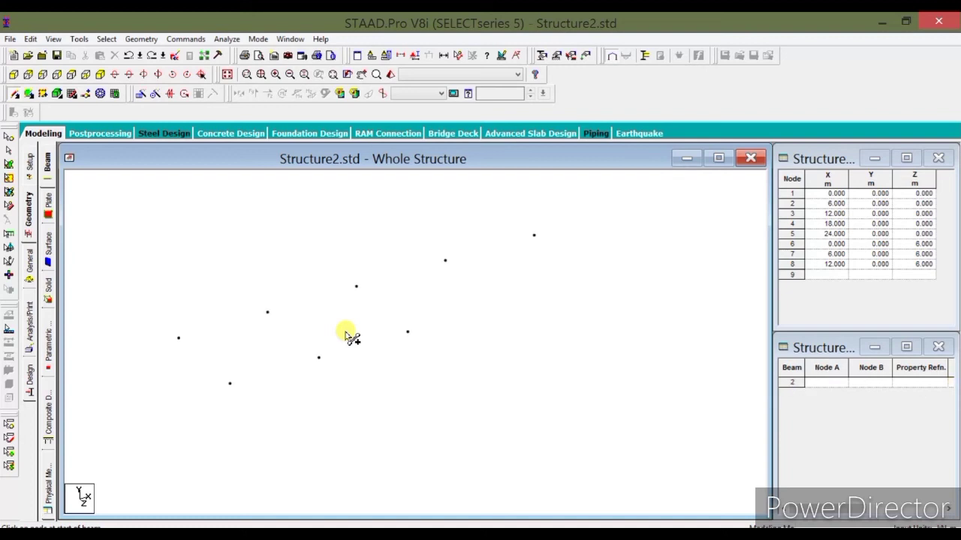
- Select all the nodes and connect them with beams along the X axis
click(9, 137)
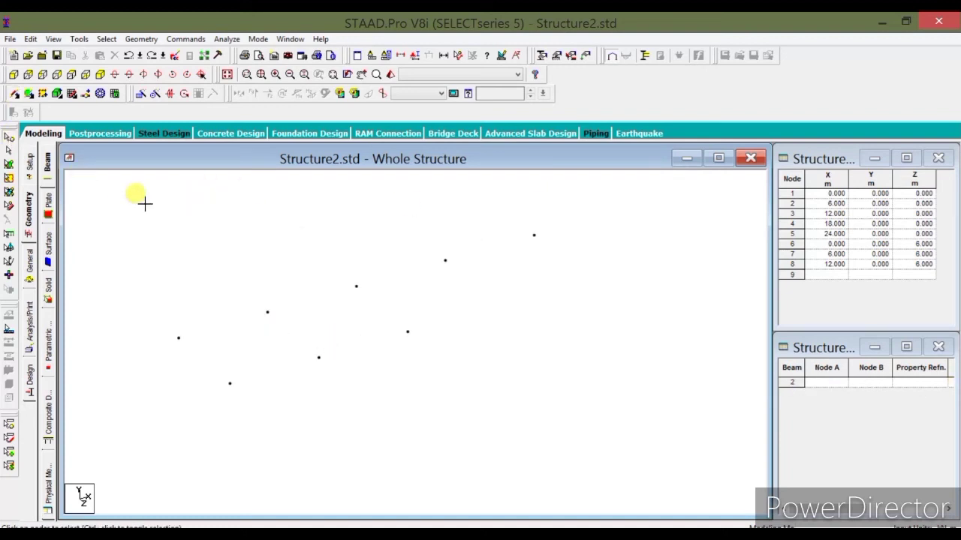
drag(634, 407, 637, 445)
click(141, 39)
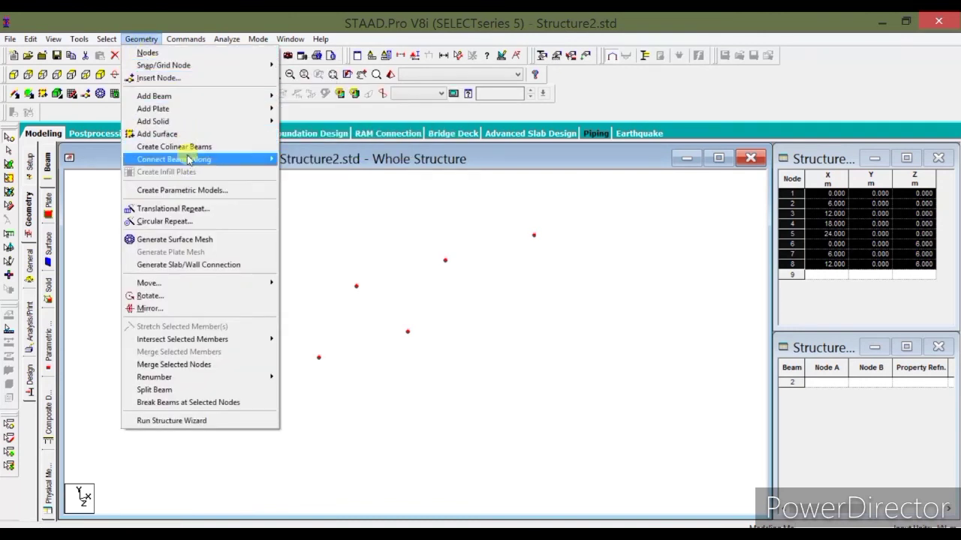
mouse_move(196, 160)
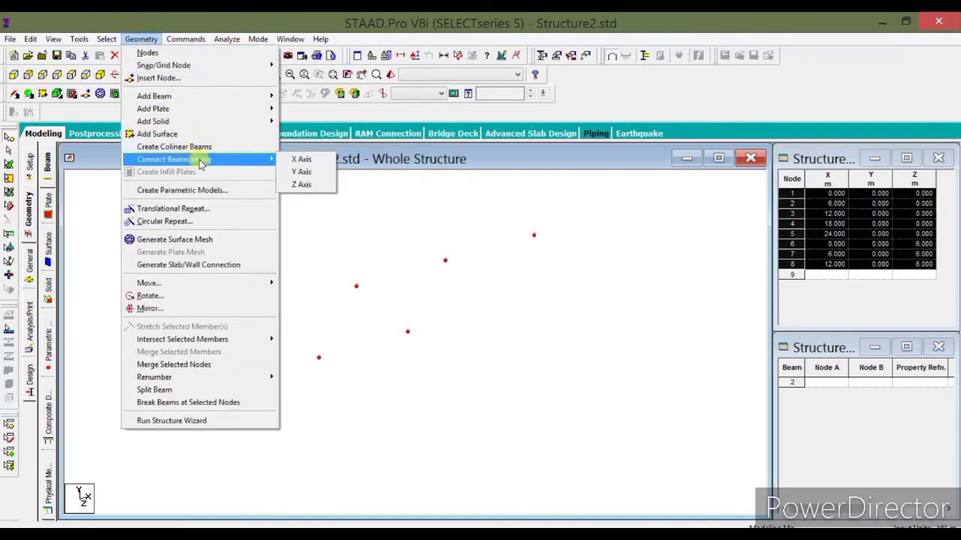
click(300, 160)
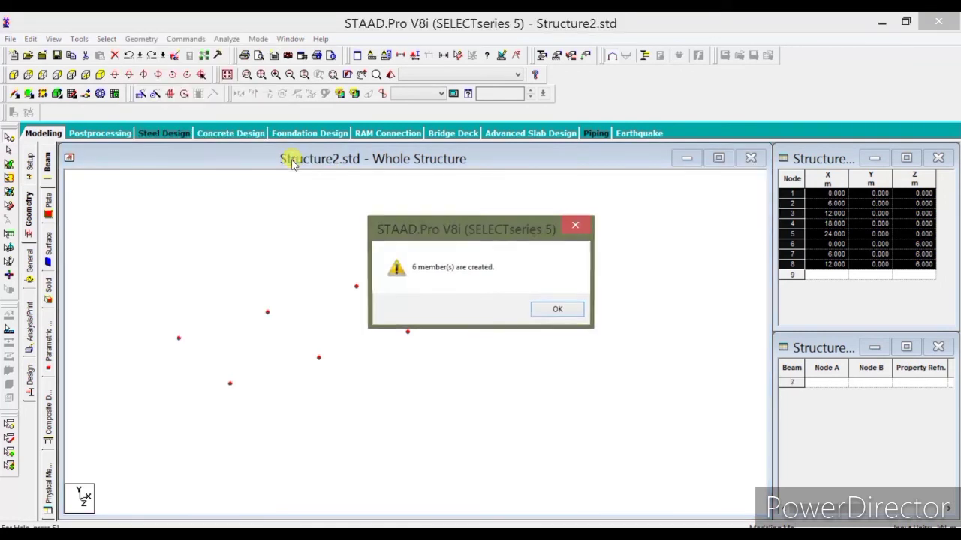
click(555, 310)
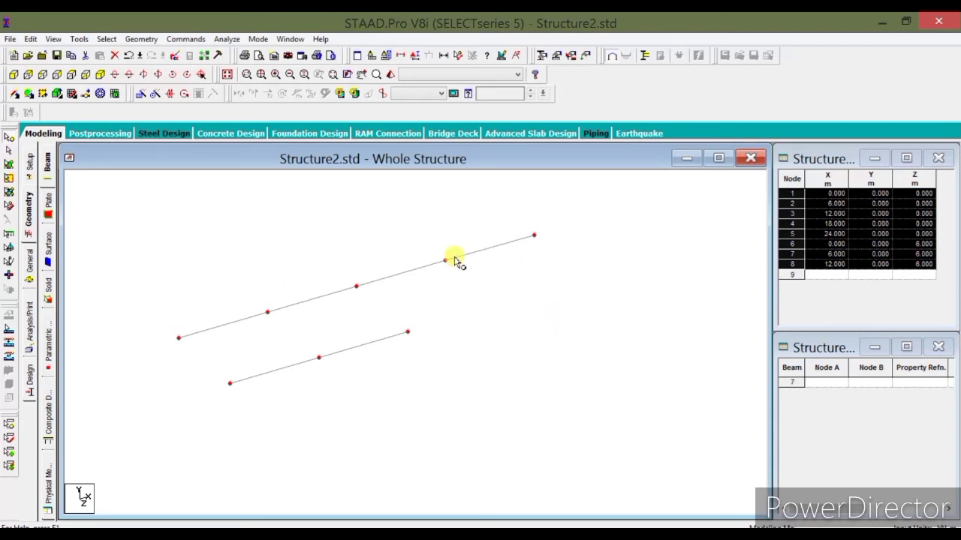
- Select all the nodes of both rows and connect them with beams along the Z axis
drag(166, 252, 589, 320)
drag(98, 214, 636, 491)
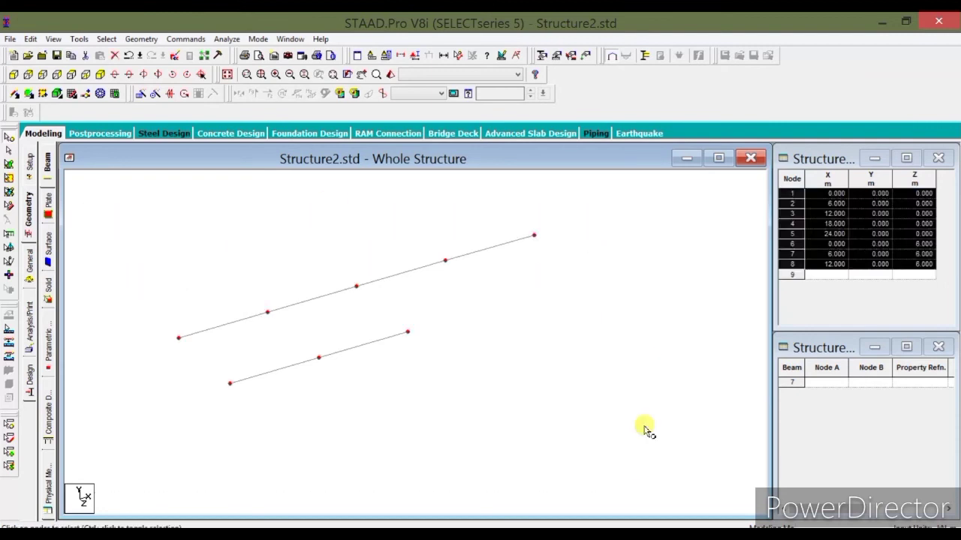
click(143, 40)
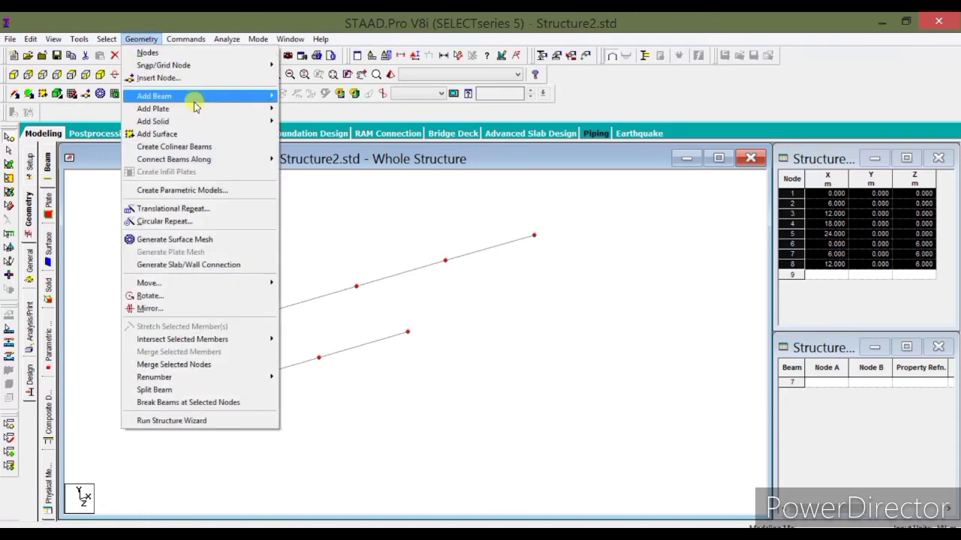
mouse_move(202, 126)
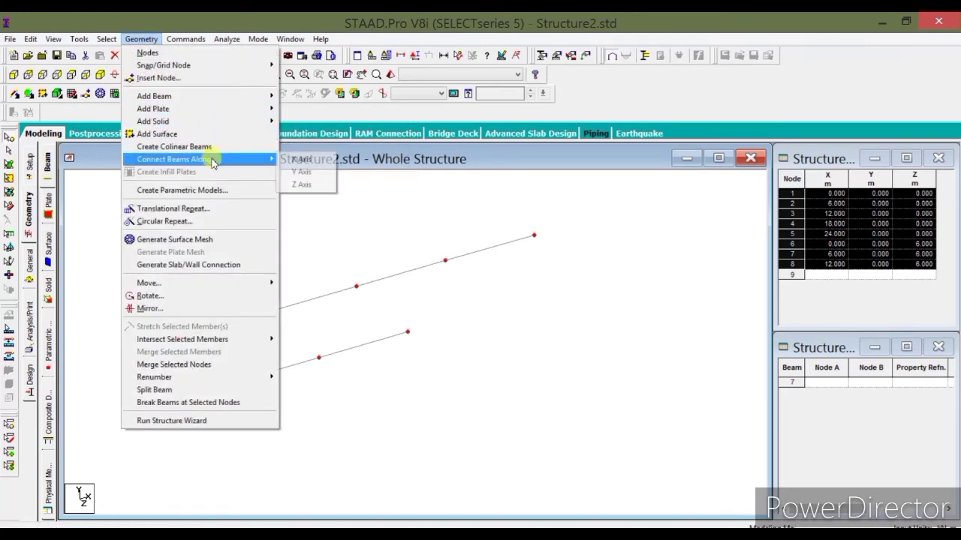
click(310, 185)
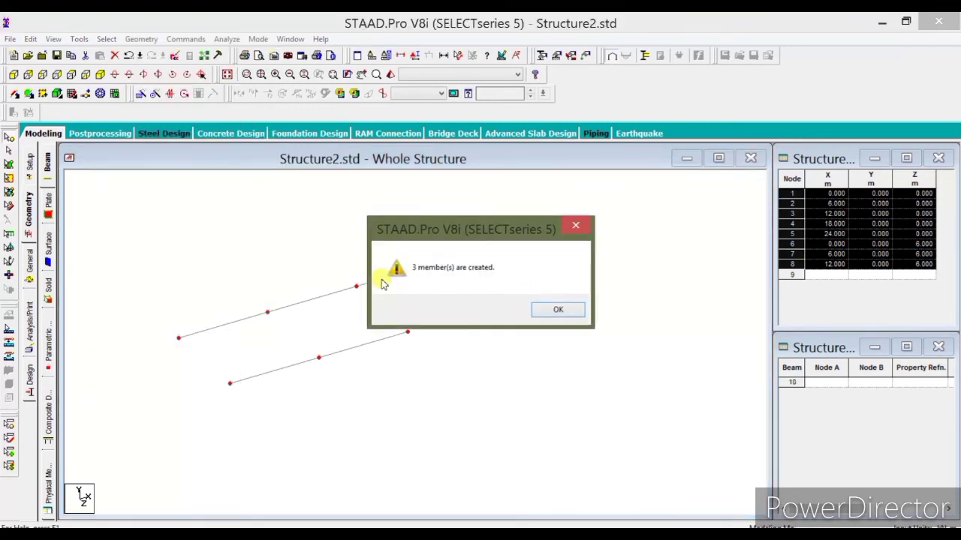
click(557, 310)
scroll(435, 408, up, 2)
scroll(435, 408, down, 4)
scroll(437, 408, down, 2)
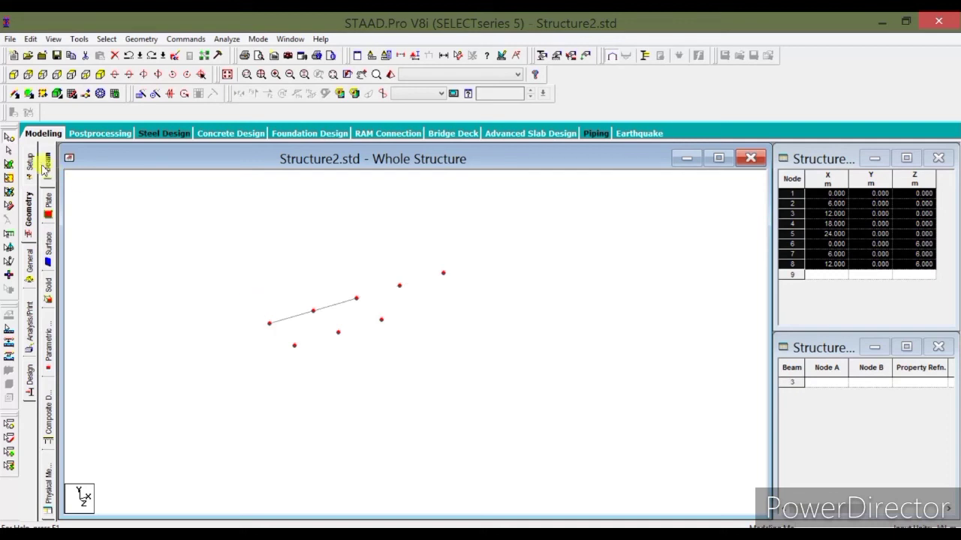
- Delete the two remaining beams of the Z = 0 row together with the nodes left unattached by the deletion
drag(195, 224, 570, 427)
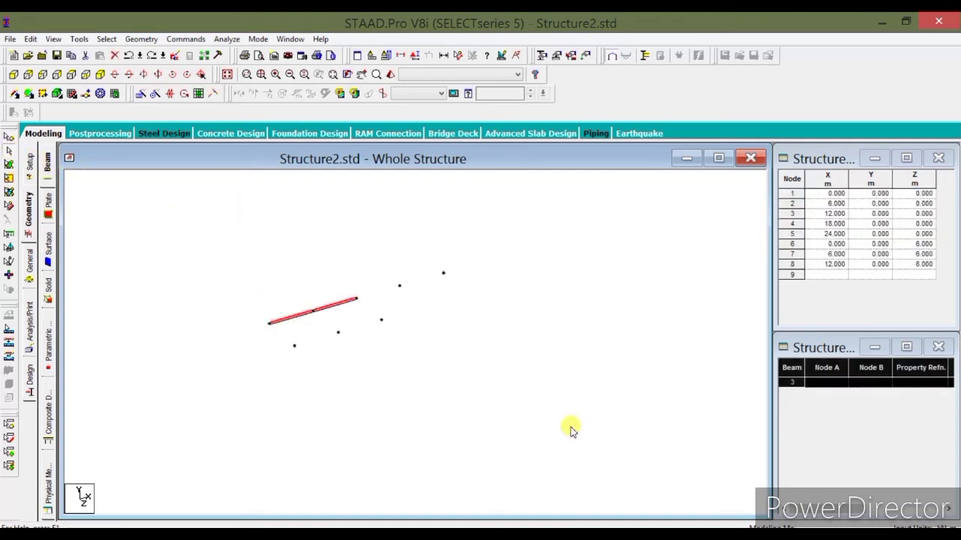
drag(278, 250, 575, 370)
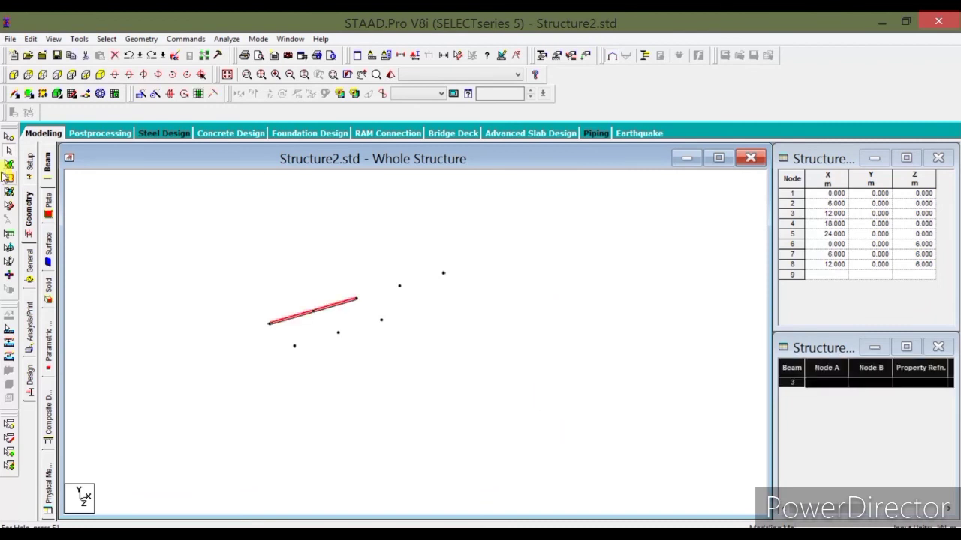
key(Delete)
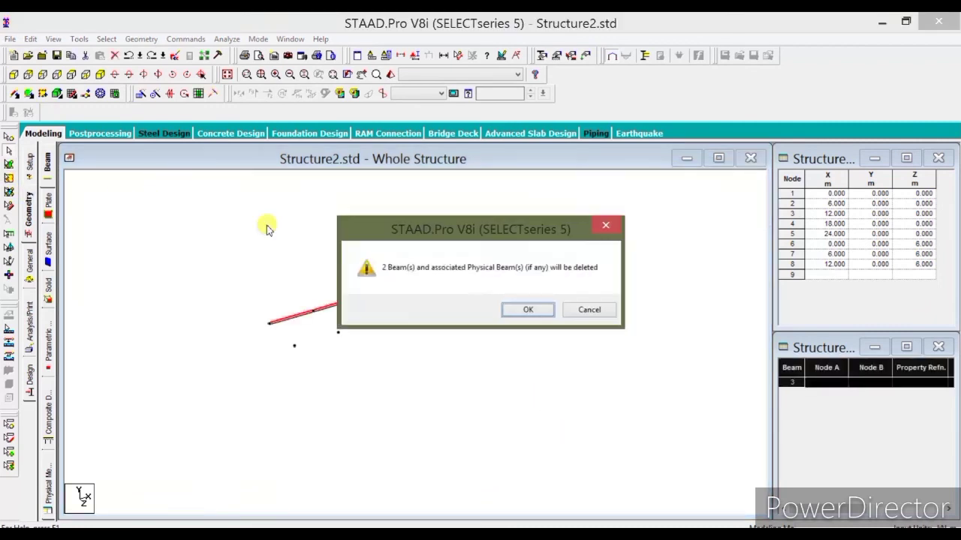
click(518, 308)
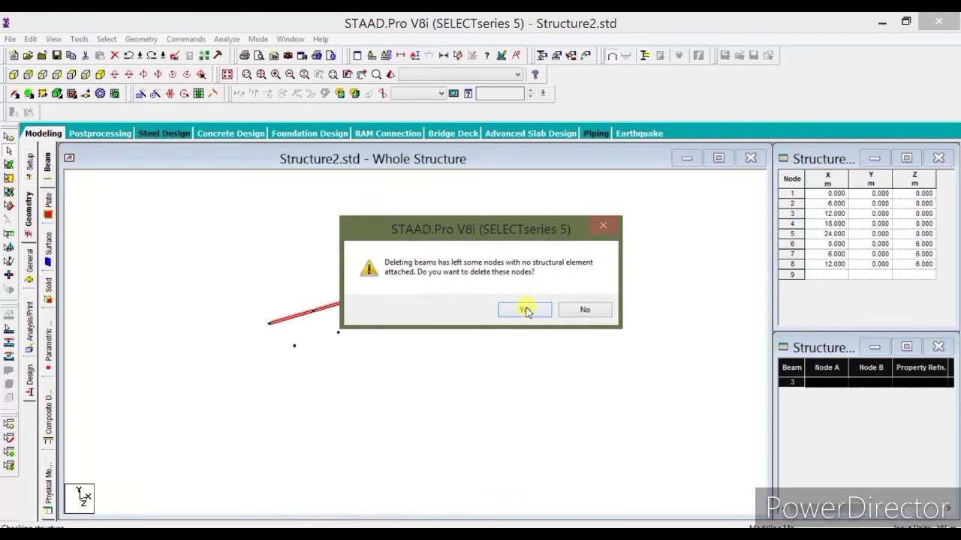
click(524, 309)
- Select the five remaining nodes and delete them to empty the model
drag(250, 236, 596, 442)
key(Delete)
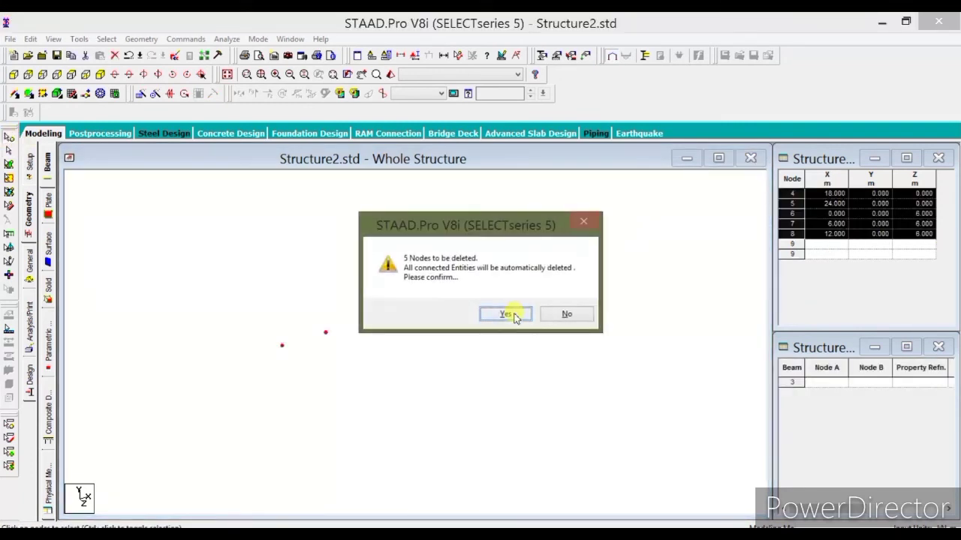
click(505, 314)
click(139, 39)
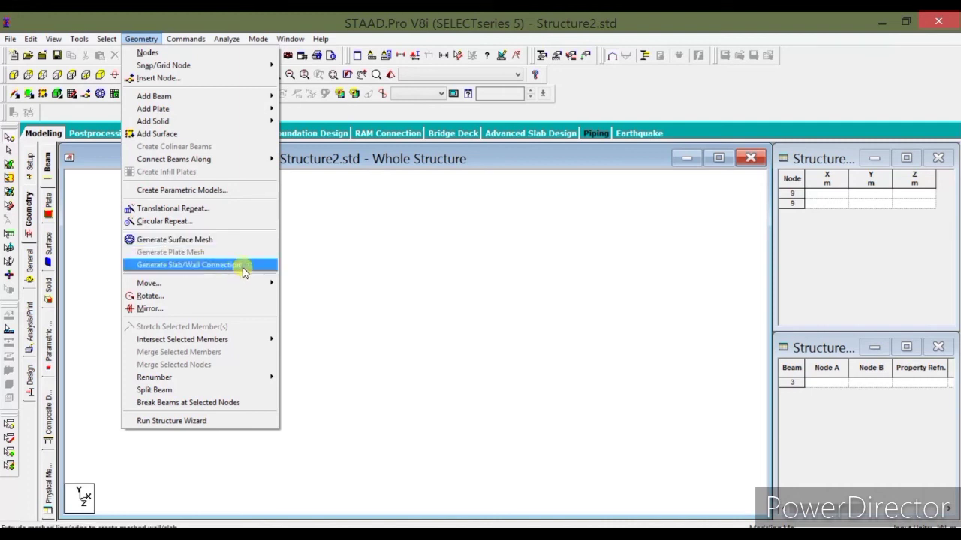
mouse_move(183, 281)
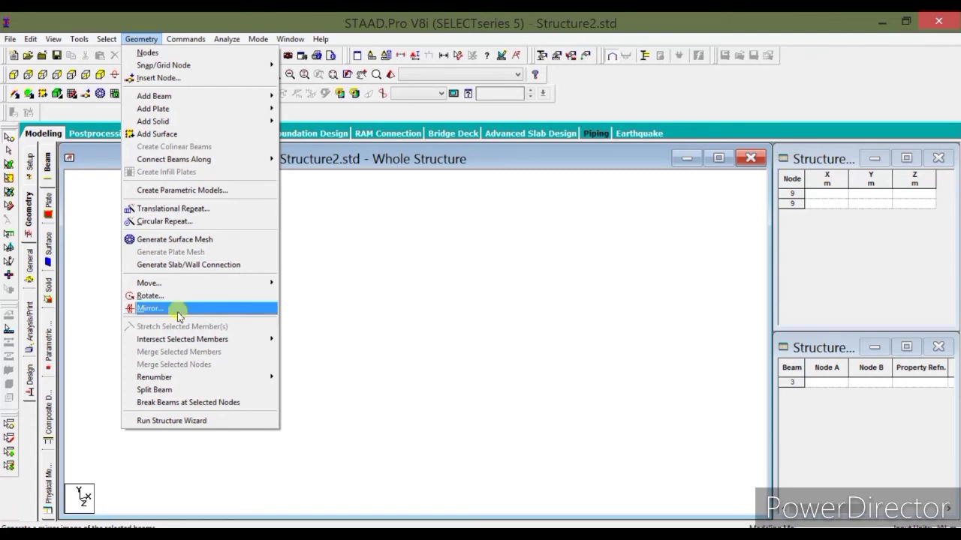
mouse_move(184, 338)
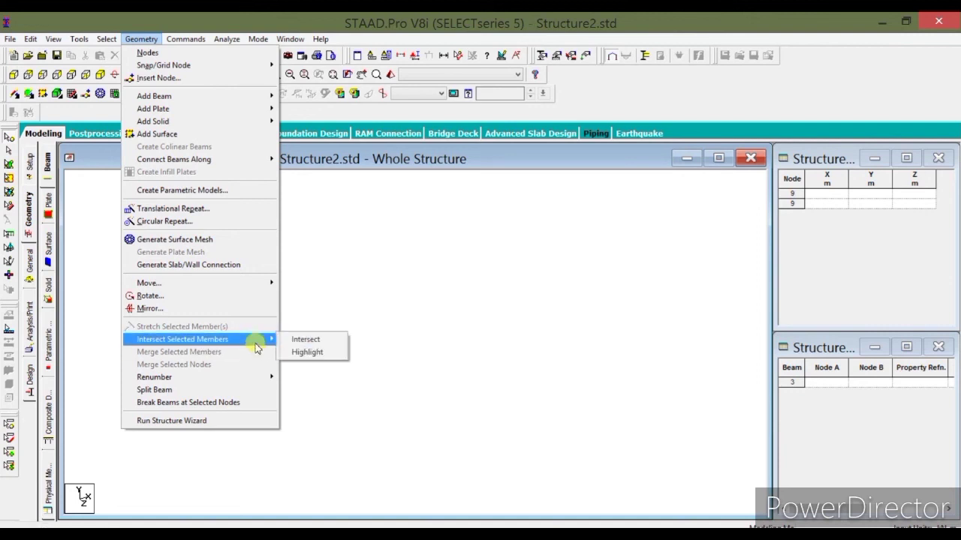
mouse_move(243, 382)
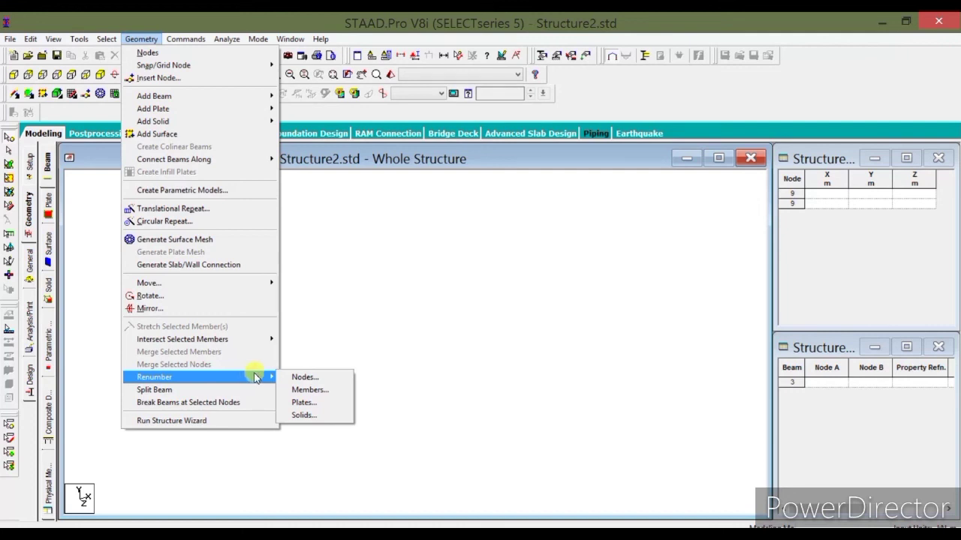
click(356, 314)
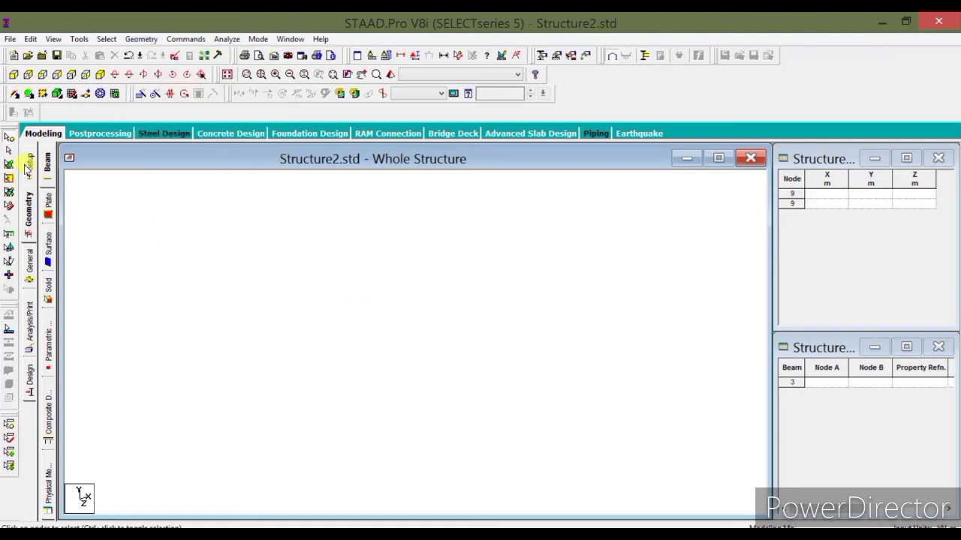
- Save the changes to Structure2, create a new Space structure file named beam, and close its Snap Node/Beam grid
click(18, 39)
click(29, 54)
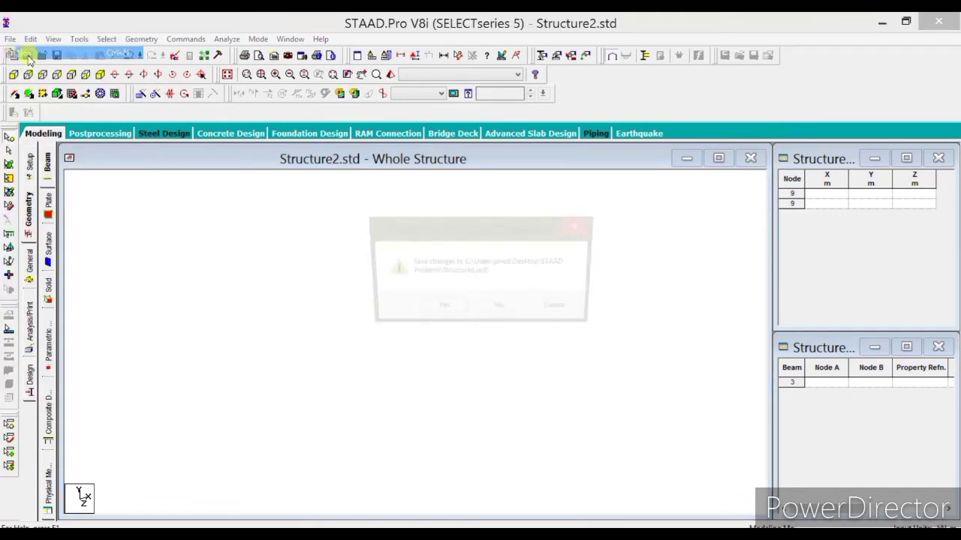
click(456, 310)
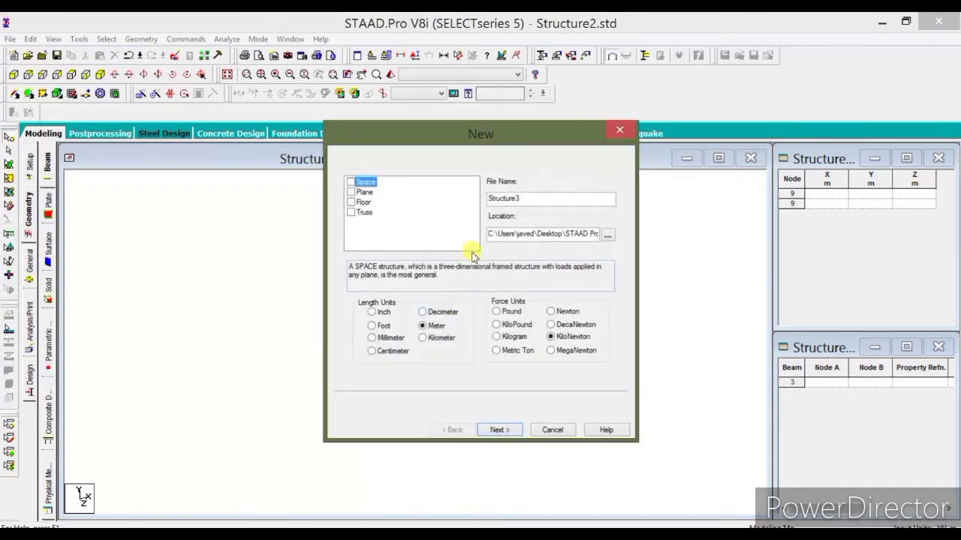
click(350, 181)
drag(526, 198, 298, 176)
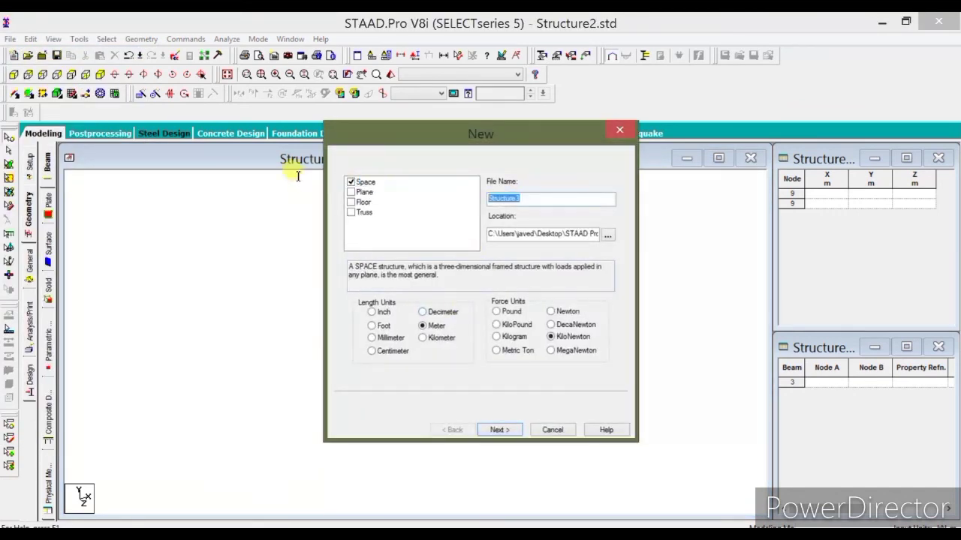
text(b)
click(501, 429)
click(501, 430)
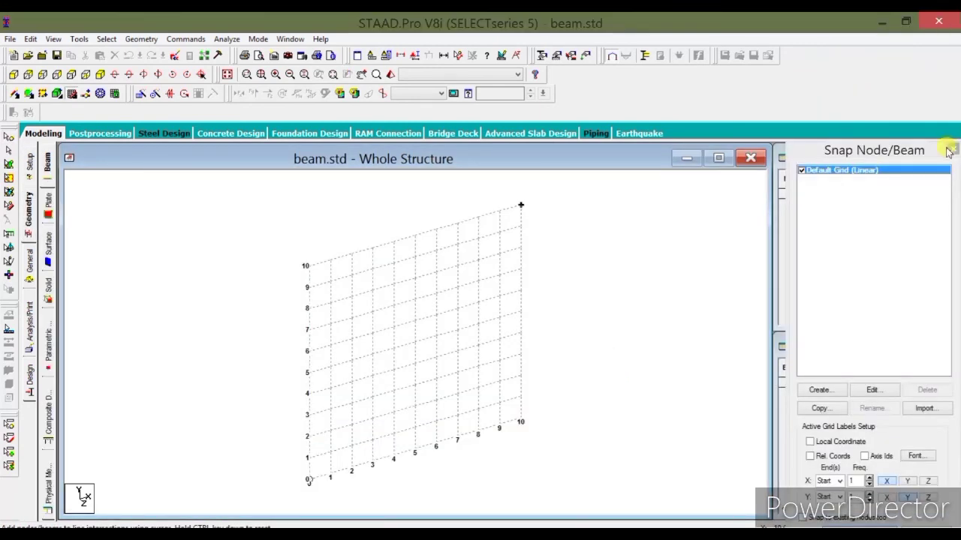
click(950, 150)
- Enter the first two nodes at coordinates 0, 0, 0 and 6, 0, 0 m
click(833, 195)
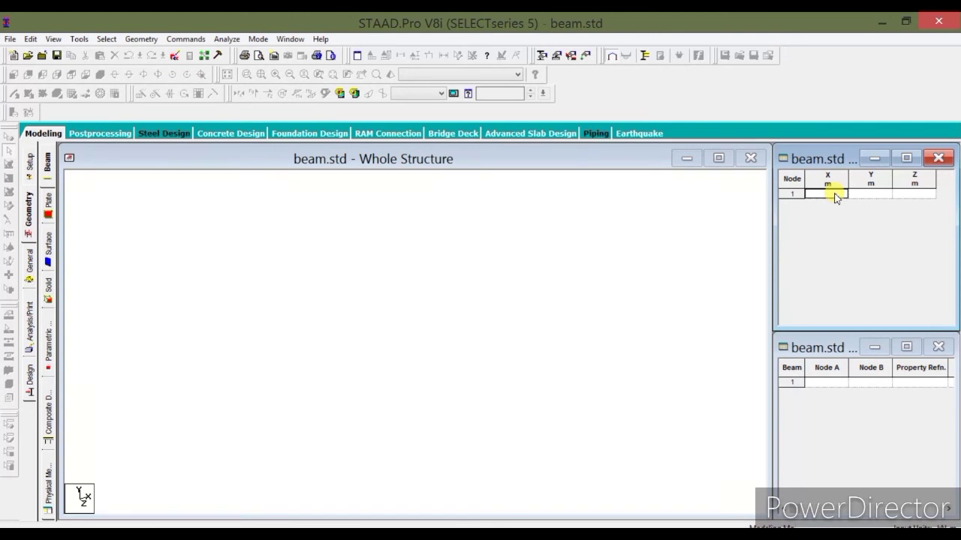
text(0)
key(Tab)
click(836, 196)
text(6)
key(Tab)
key(Tab)
- Add a third node at coordinates 12, 0, 0 m
key(Down)
key(Left)
key(Left)
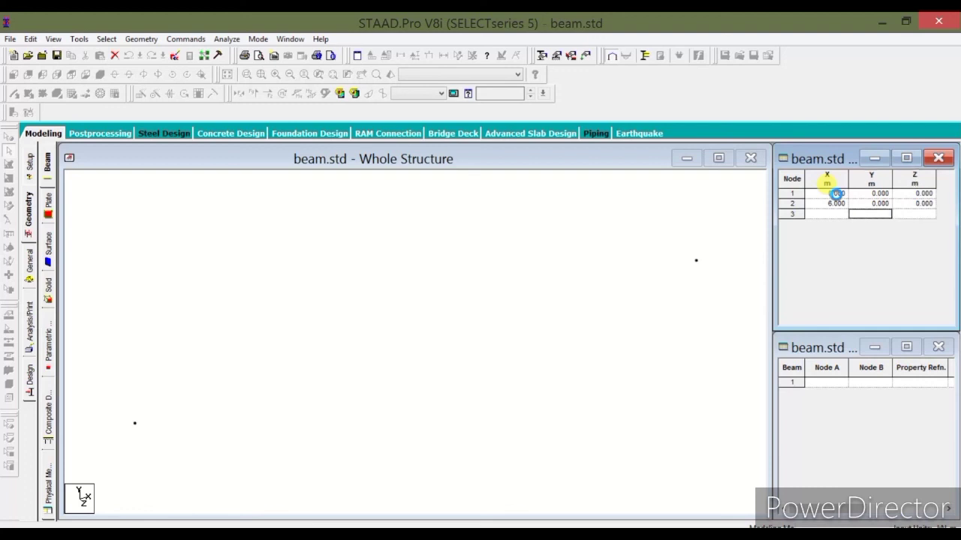
text(12)
key(Tab)
key(Tab)
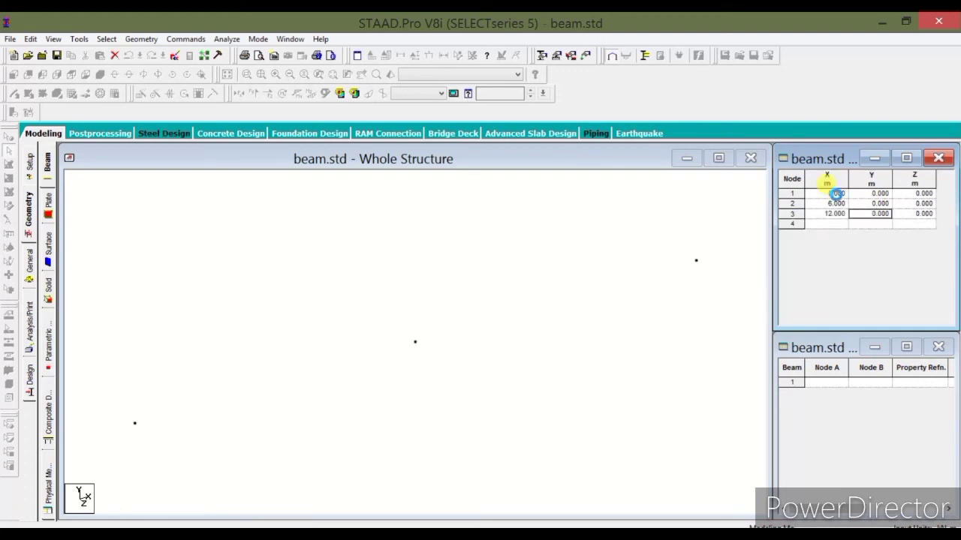
- Connect the three nodes in sequence with two beams and display the node numbers
click(443, 288)
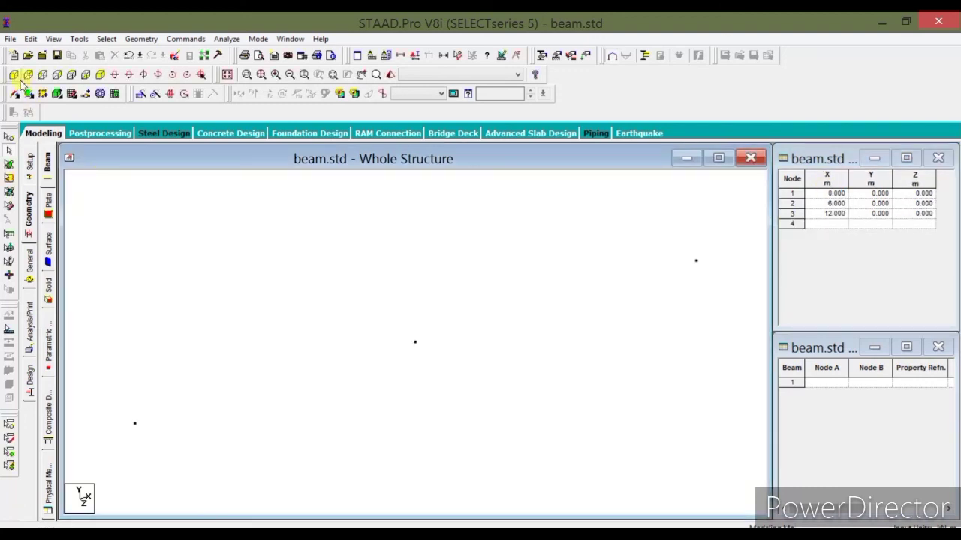
drag(135, 422, 696, 262)
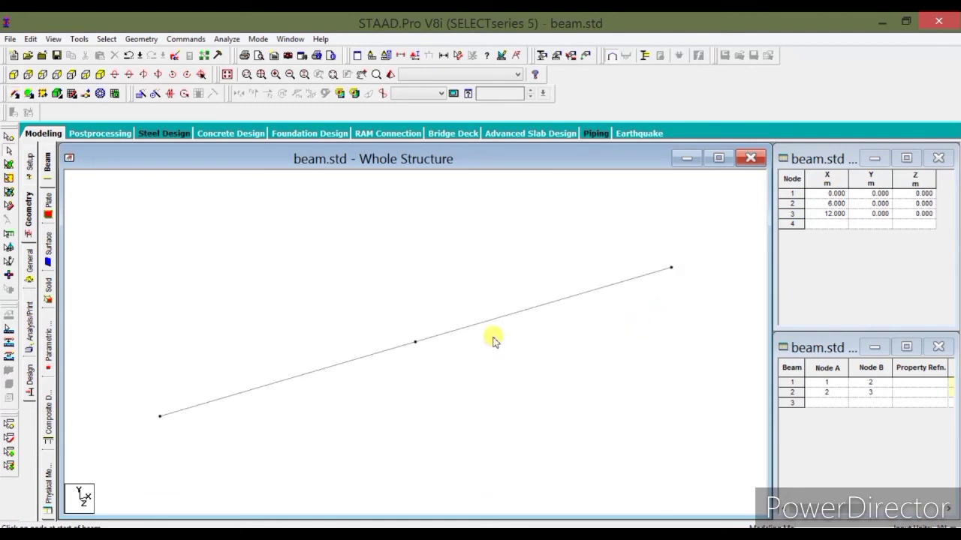
middle_drag(510, 417, 474, 390)
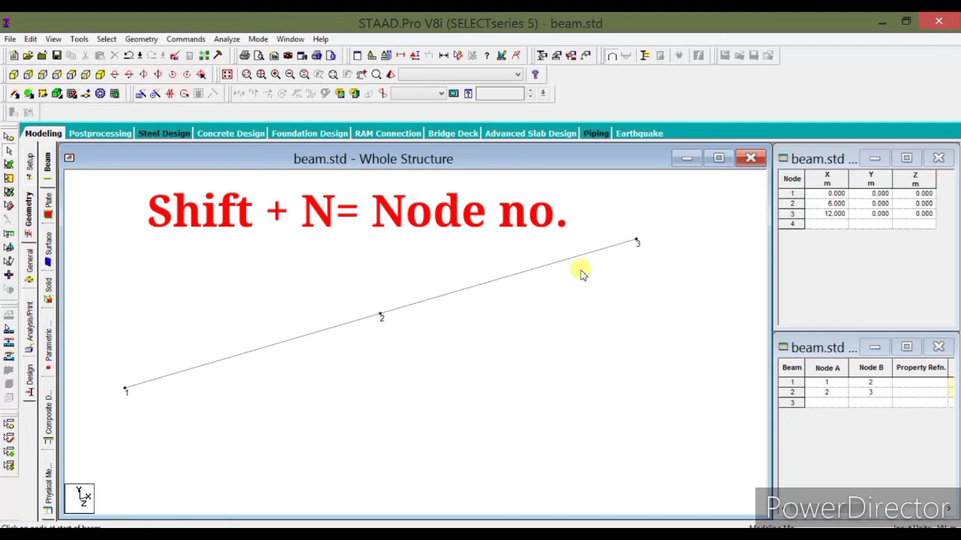
- Undo the beam between nodes 2 and 3 and draw it again between the same nodes
key(ctrl+z)
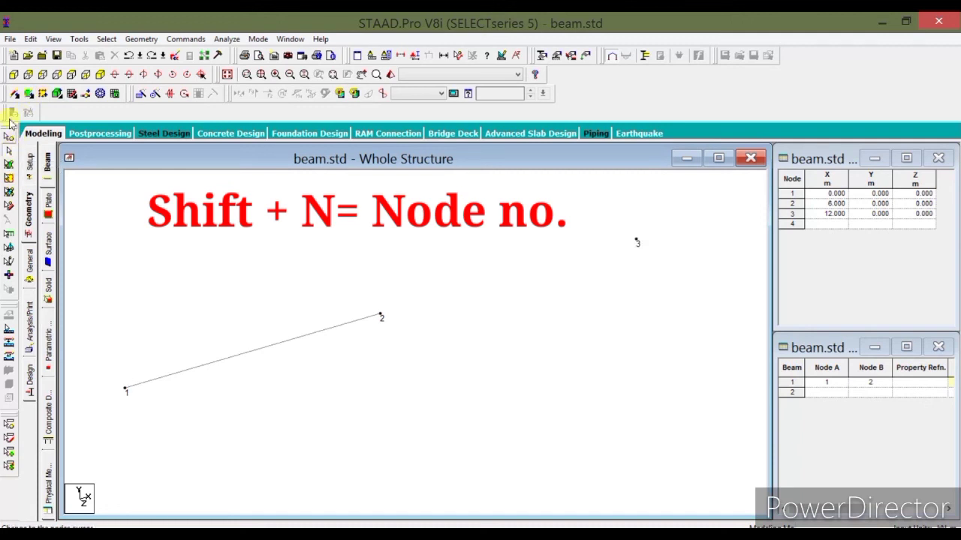
click(381, 316)
click(637, 242)
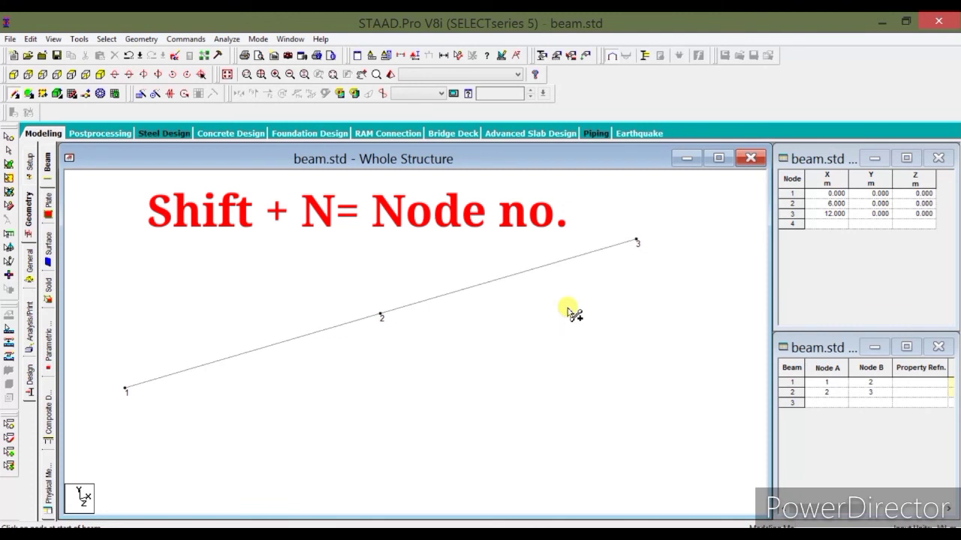
key(ctrl+n)
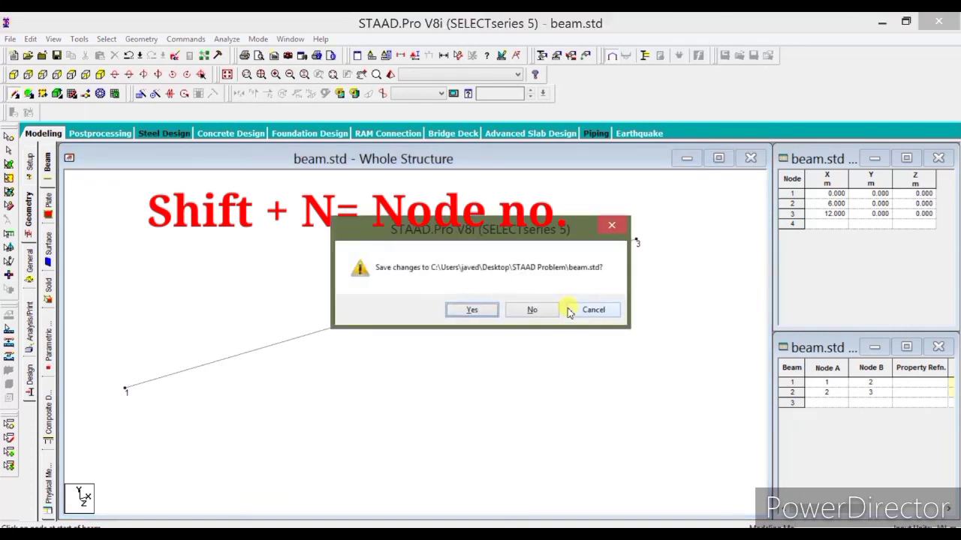
click(537, 311)
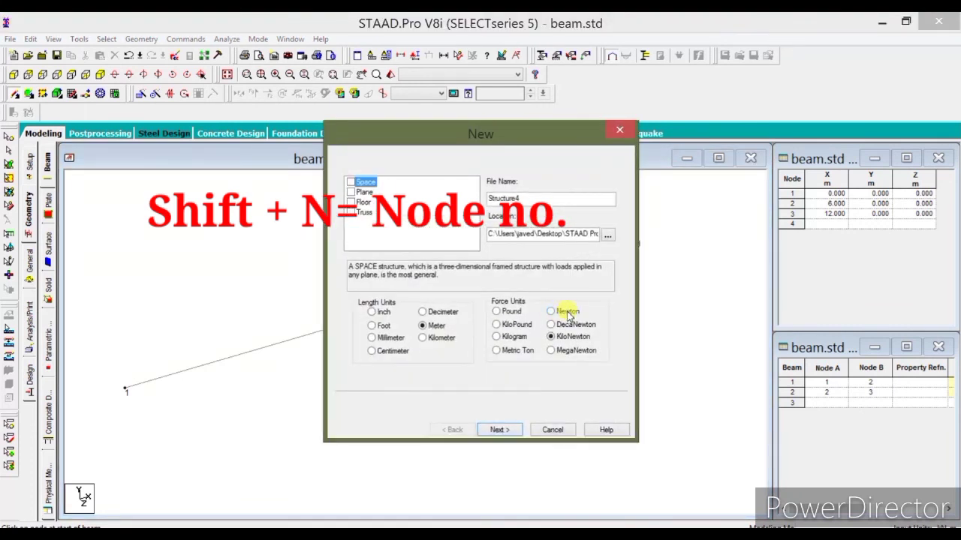
click(622, 131)
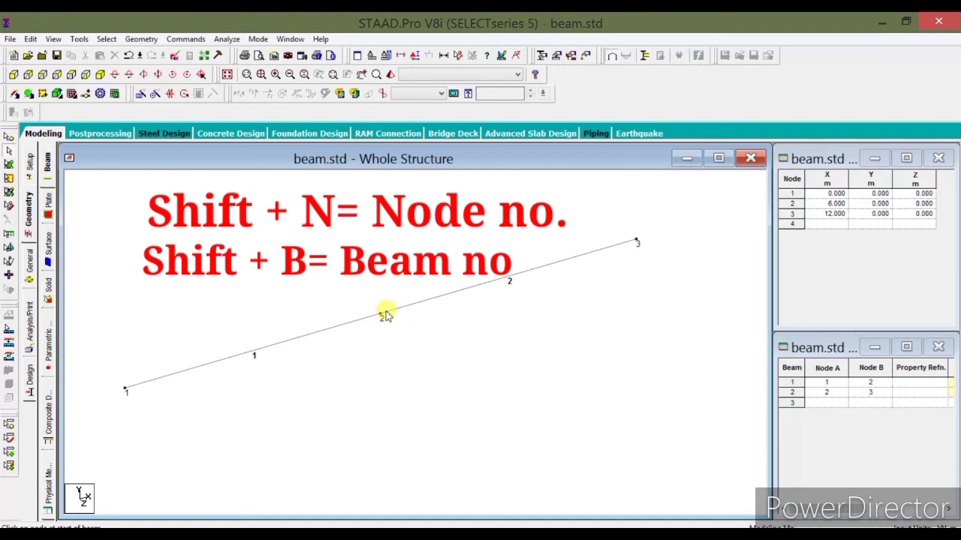
- Start the Renumber command for the nodes and decline to proceed with it
scroll(514, 329, down, 1)
scroll(514, 327, down, 1)
click(142, 39)
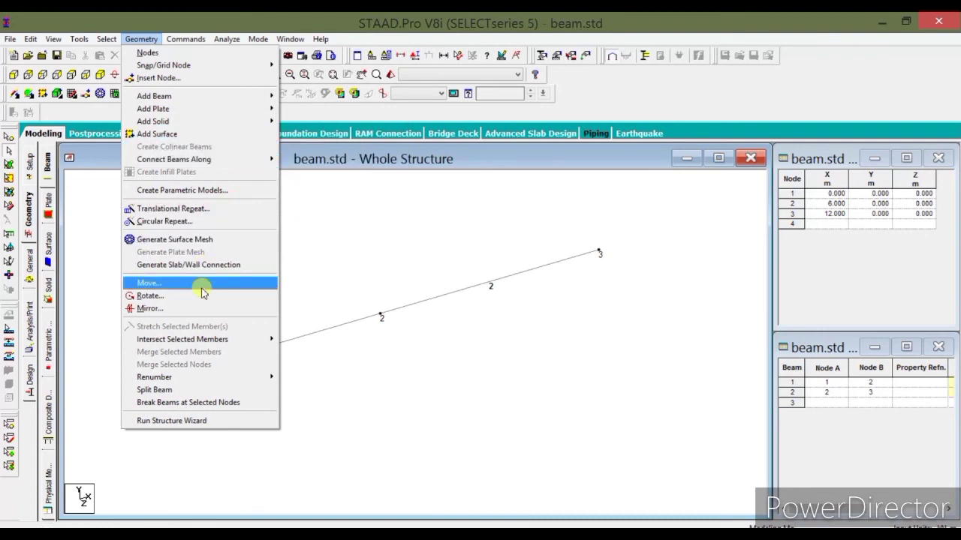
mouse_move(232, 383)
click(300, 376)
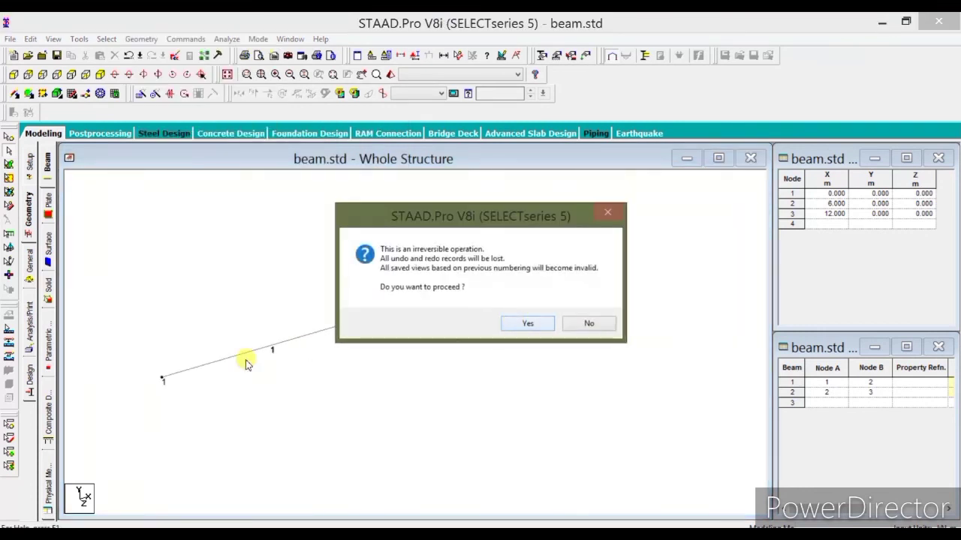
click(587, 323)
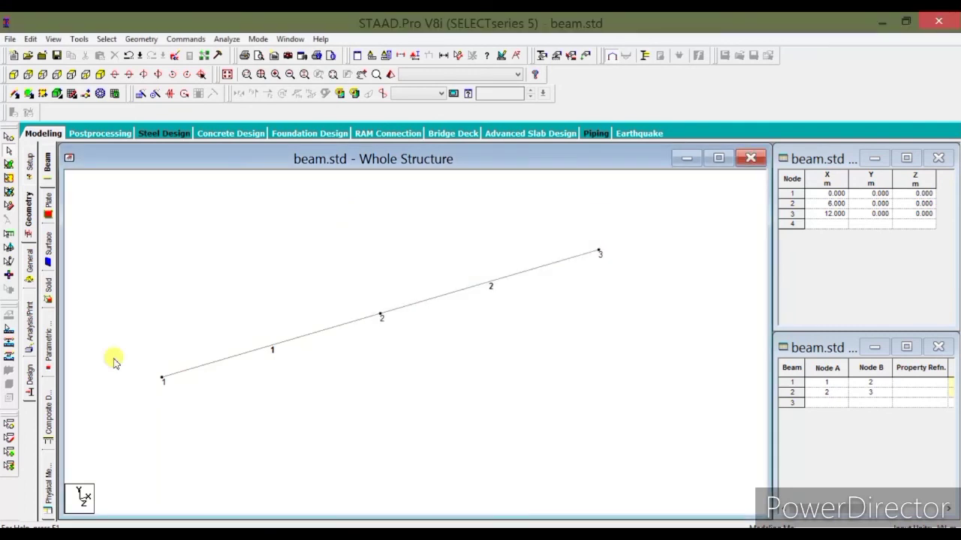
click(144, 39)
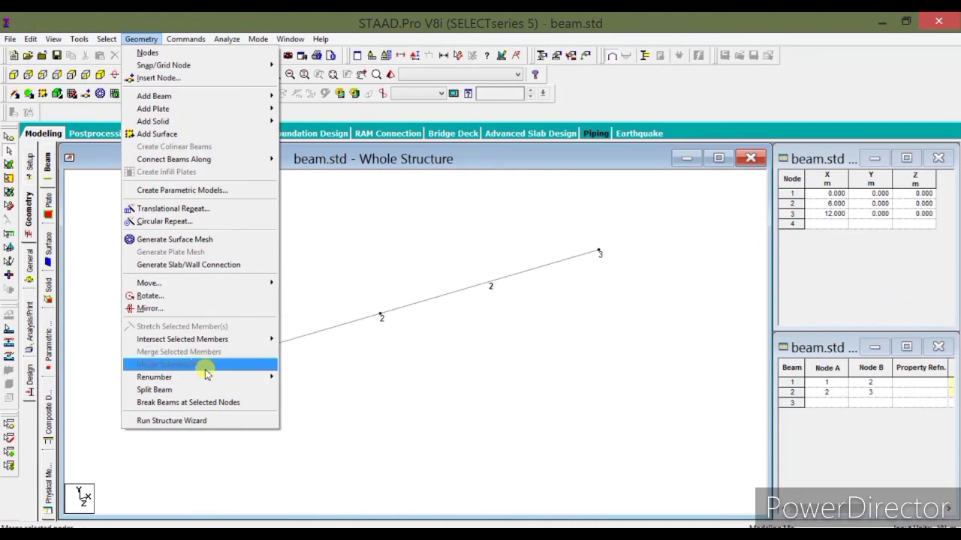
mouse_move(242, 375)
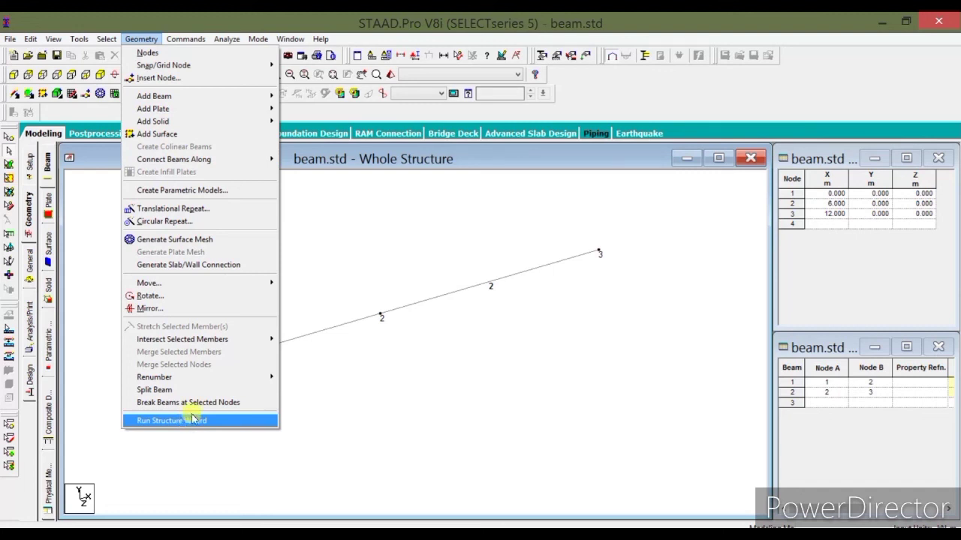
click(375, 247)
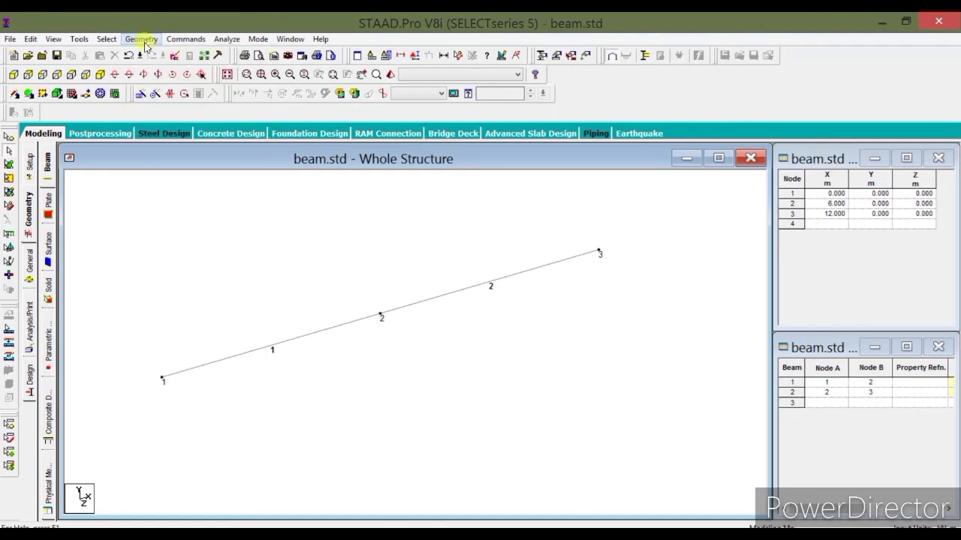